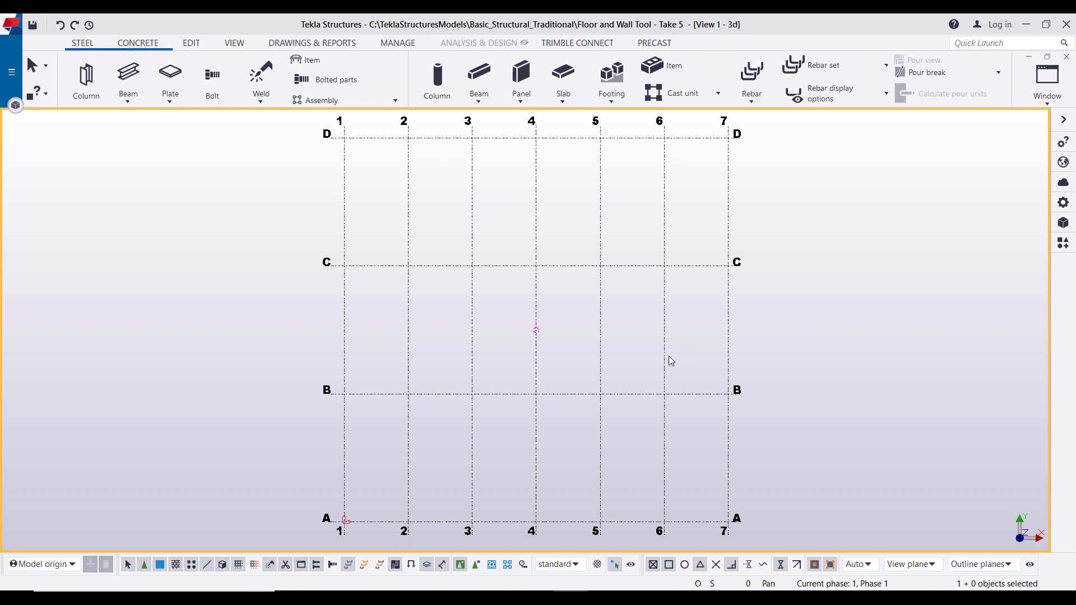
Preview the Precast Detailing Wall layout tool, cancel it, close the catalogue, and show the Concrete tab.
left_click(1060, 247)
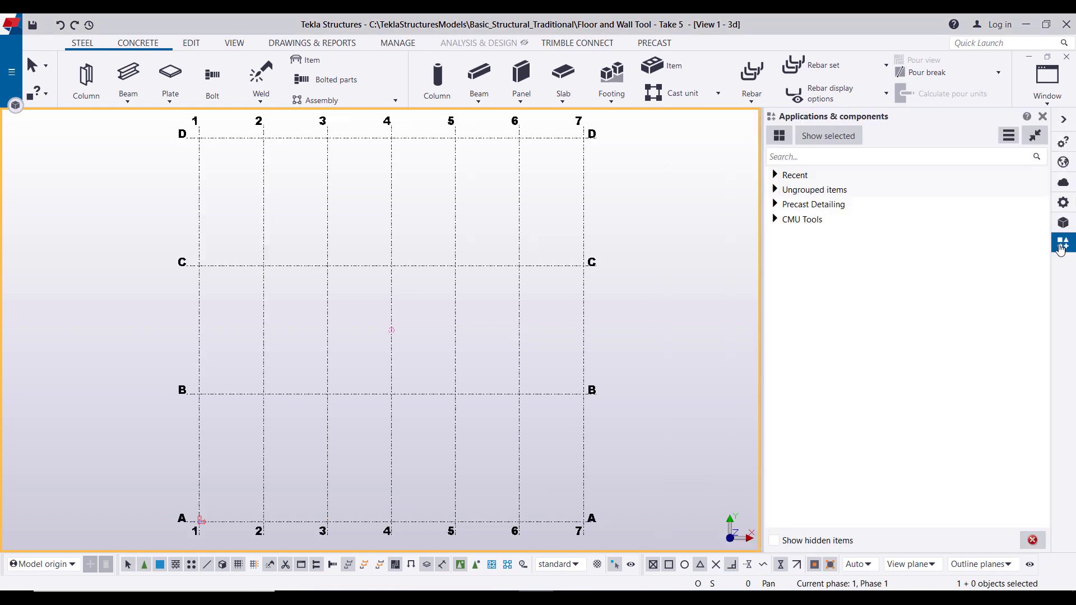
left_click(775, 204)
scroll(812, 283, "down", 5)
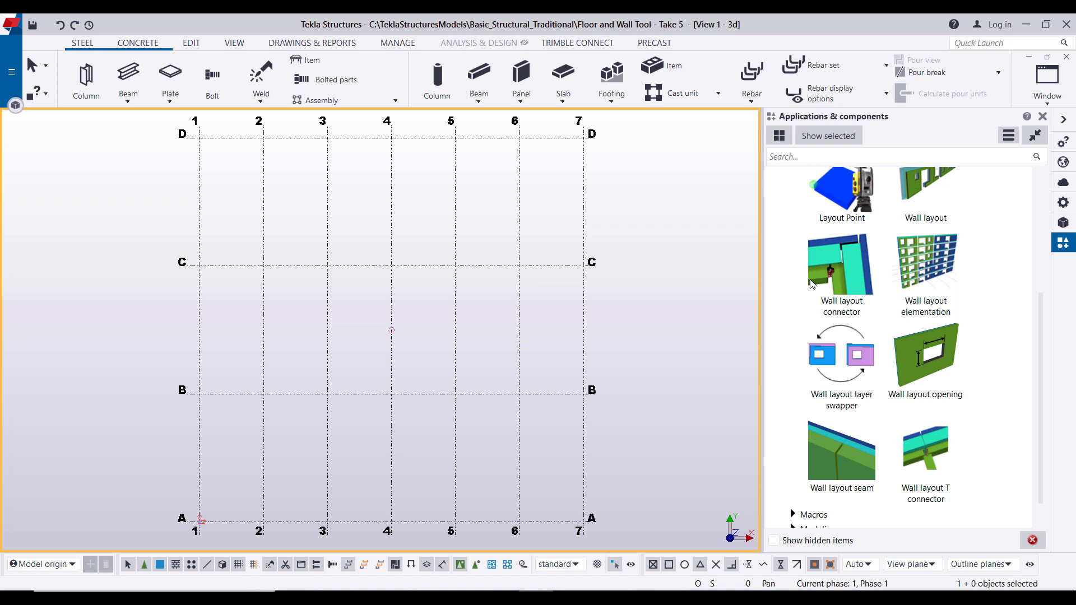
scroll(815, 288, "up", 2)
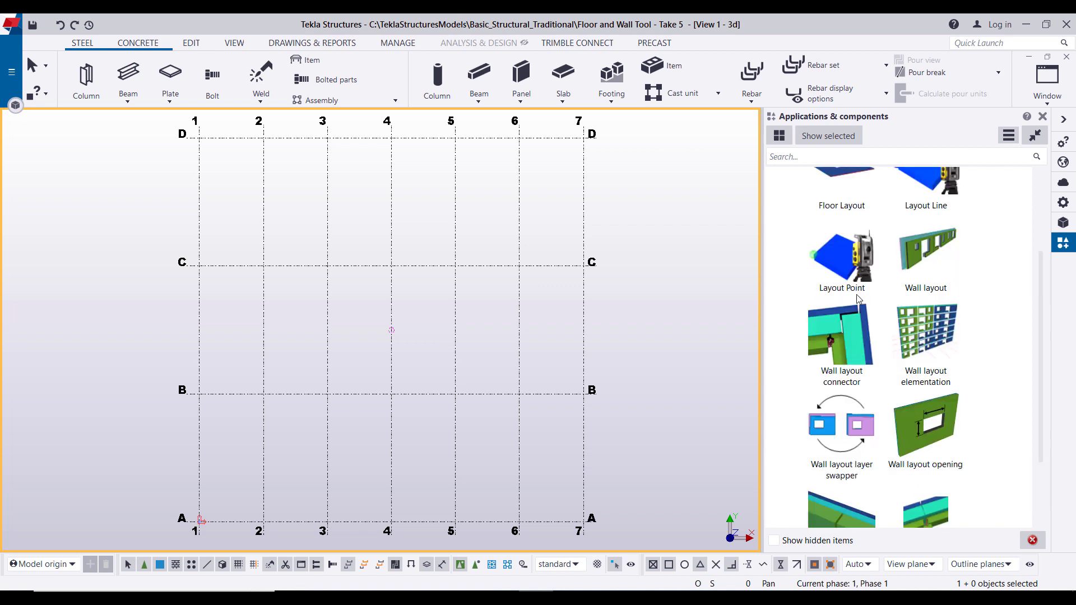
left_click(926, 264)
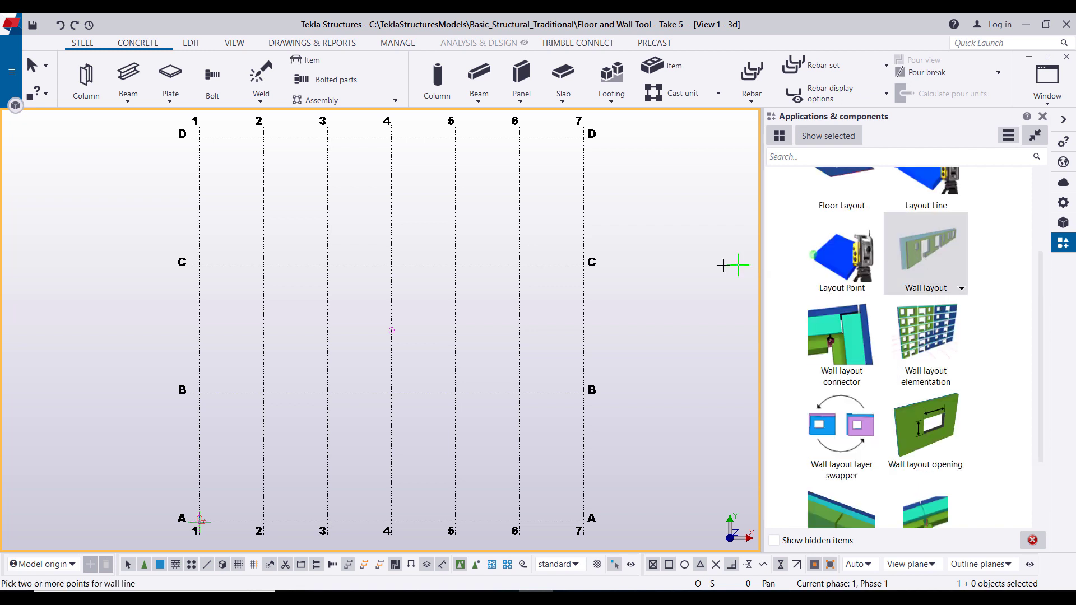
key("Escape")
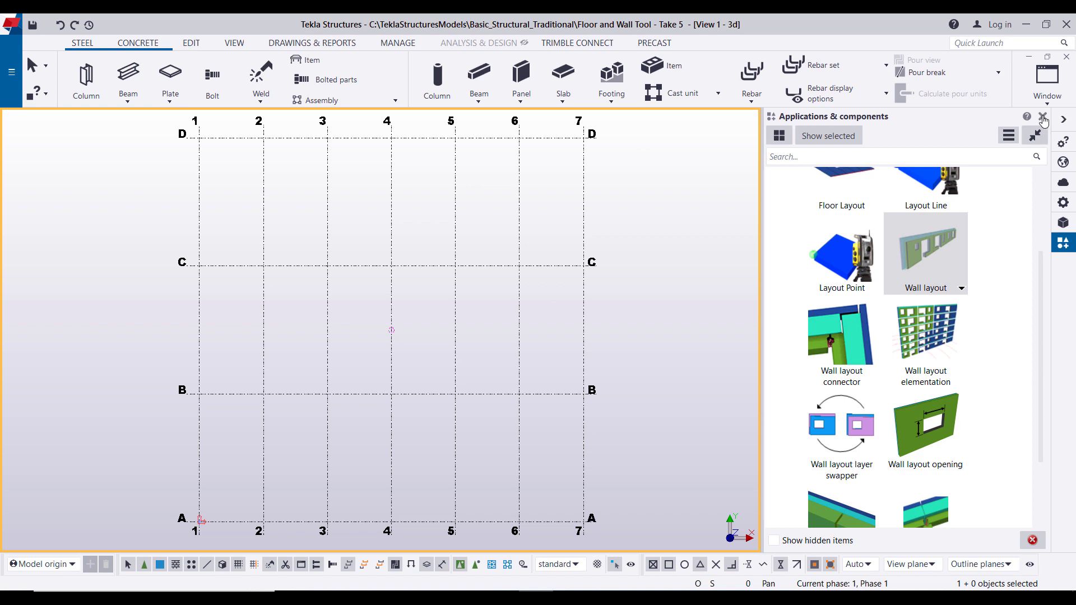
left_click(1042, 116)
left_click(137, 45)
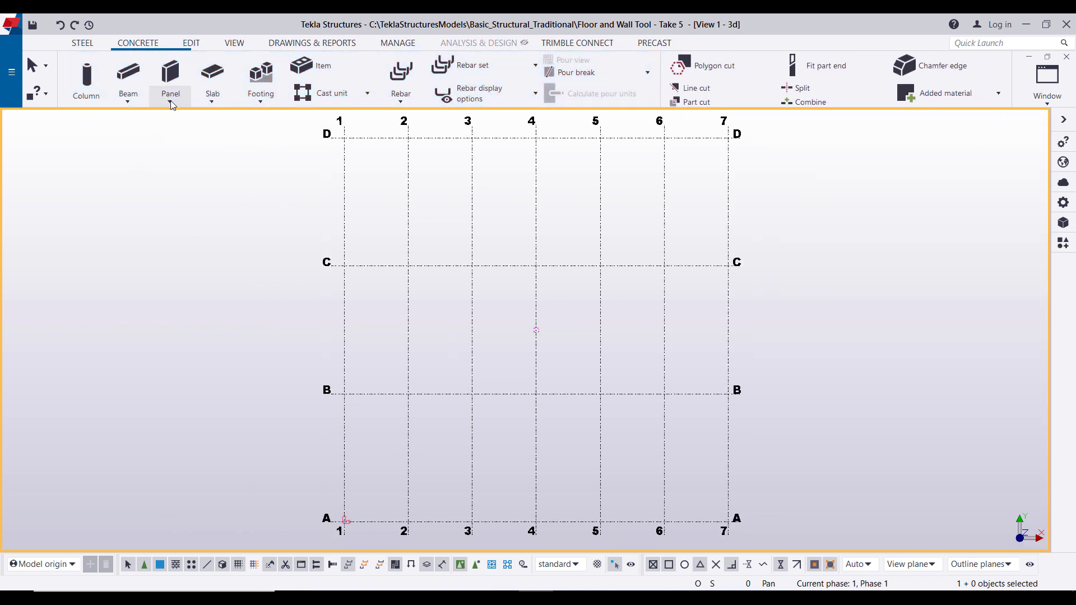
Start a Panel wall layout and pick its first two corners at grids 3/C and 4/C.
left_click(170, 102)
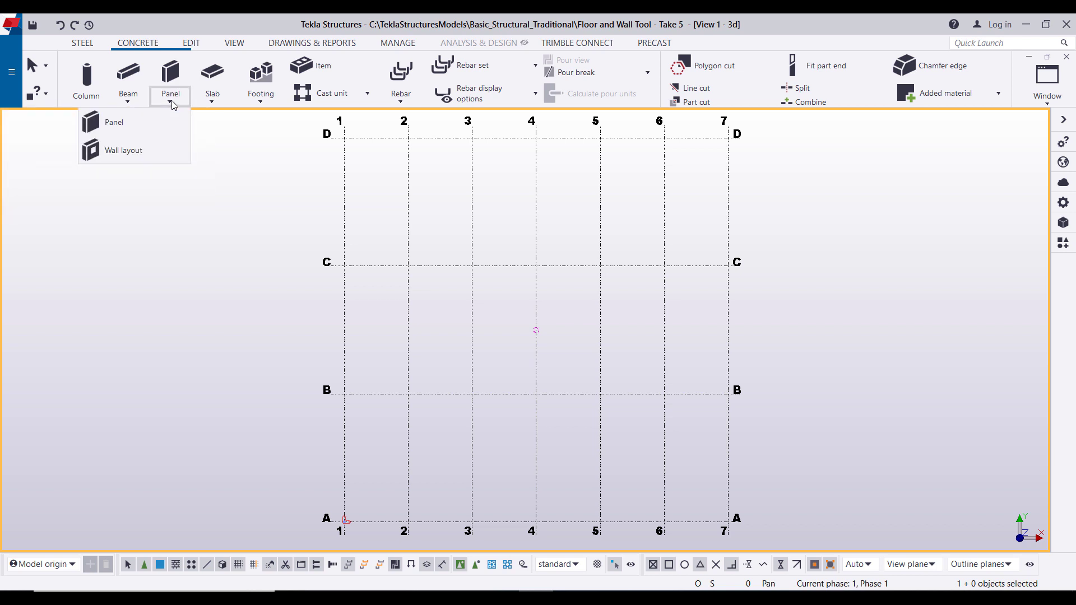
left_click(134, 163)
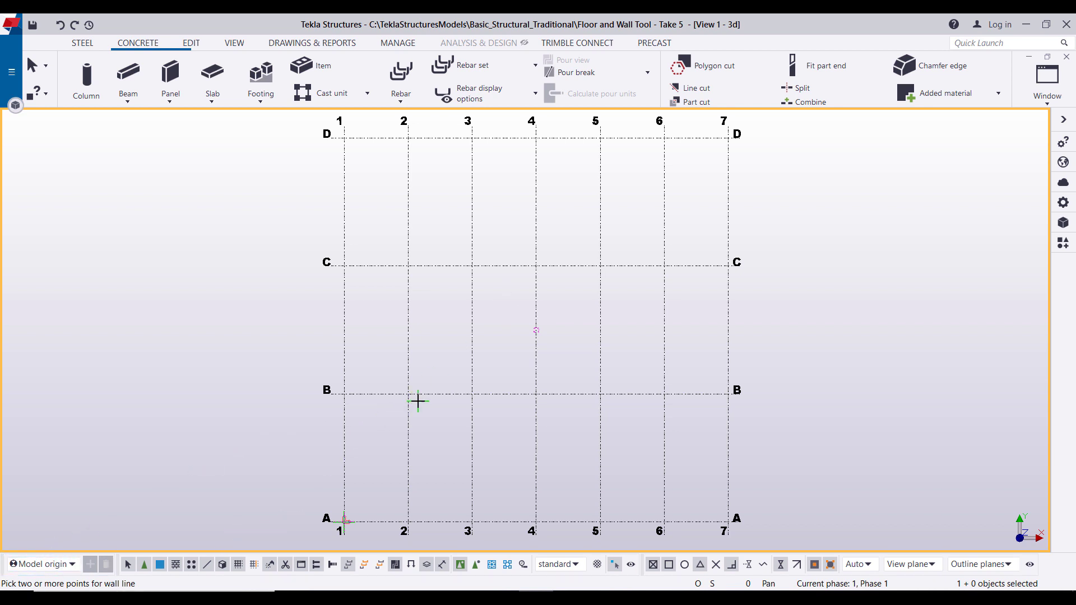
scroll(482, 272, "up", 2)
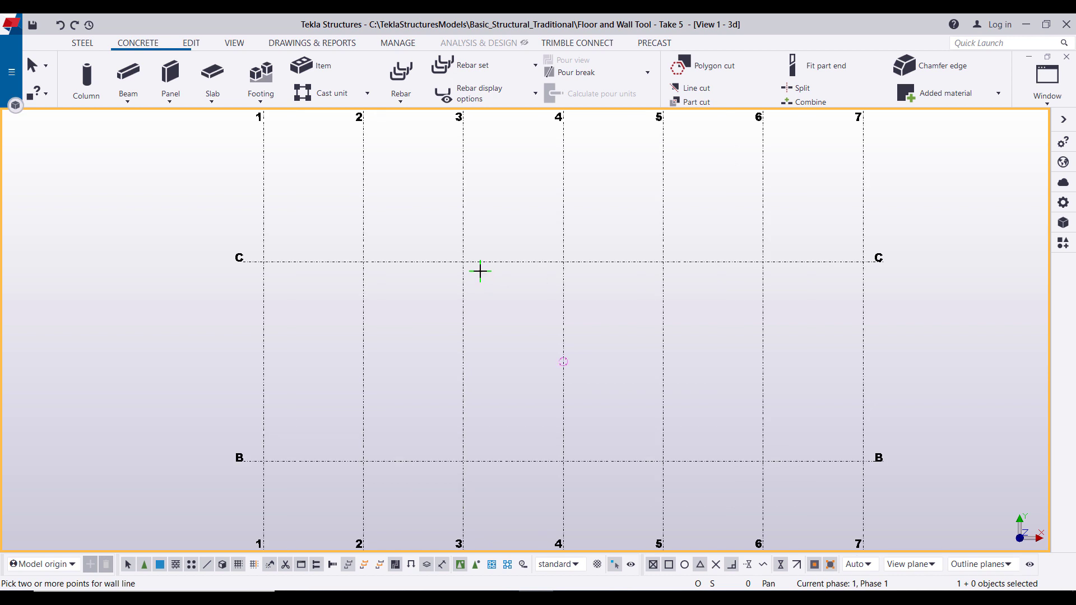
scroll(480, 272, "up", 1)
left_click(461, 260)
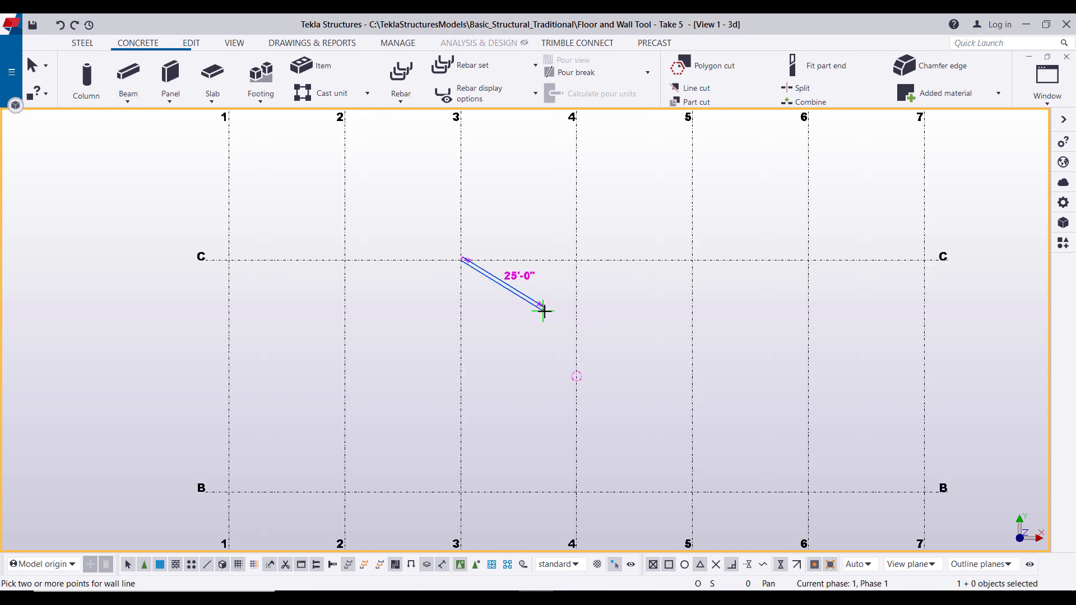
scroll(543, 311, "up", 3)
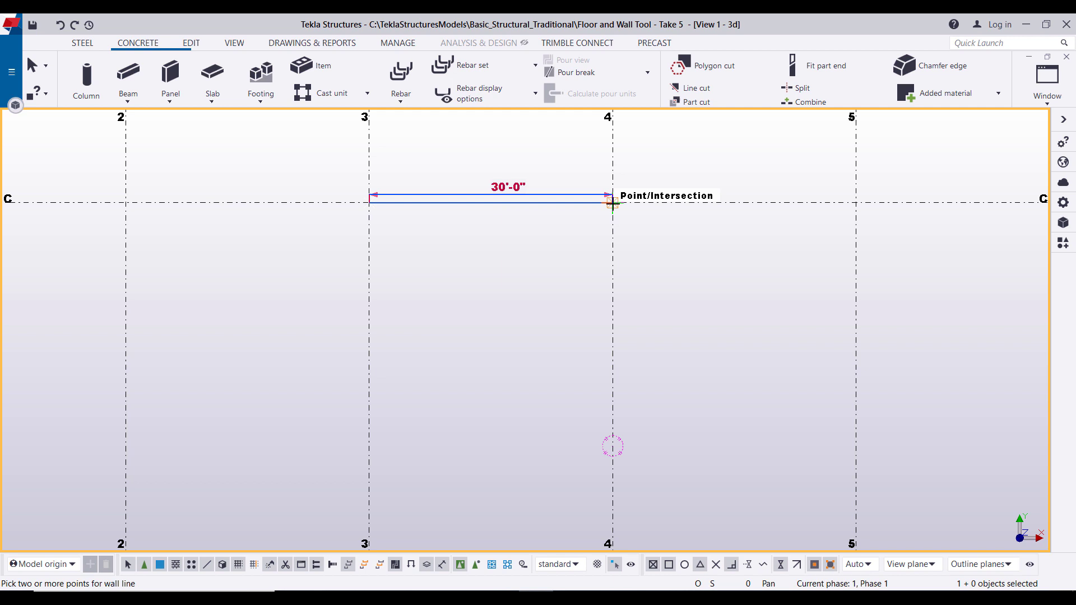
left_click(612, 202)
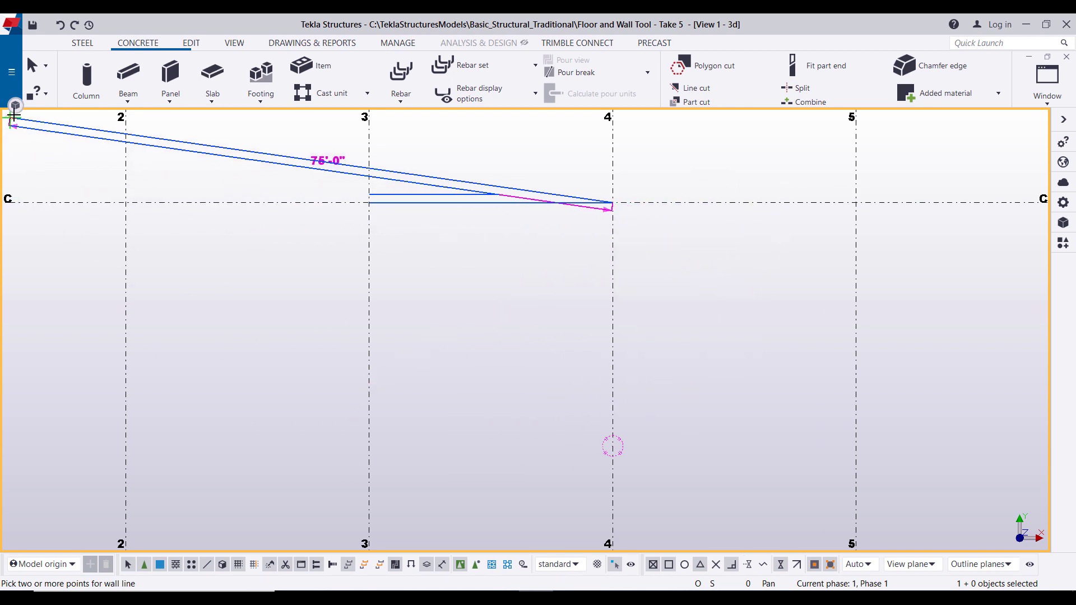
Switch the wall layout to a closed line and finish the loop through 4/B and 3/B.
mouse_move(14, 116)
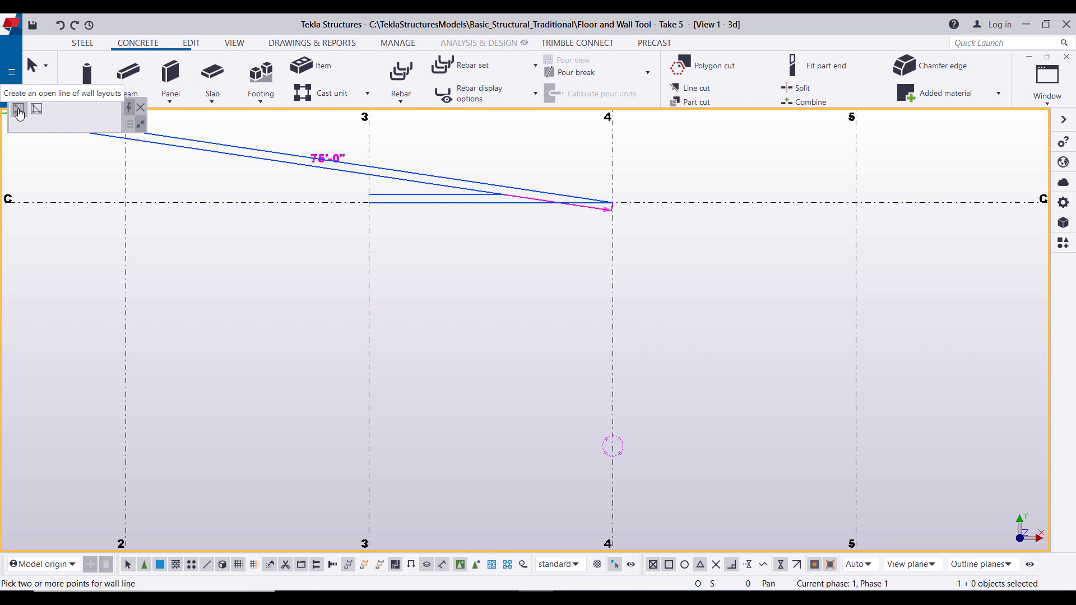
left_click(19, 110)
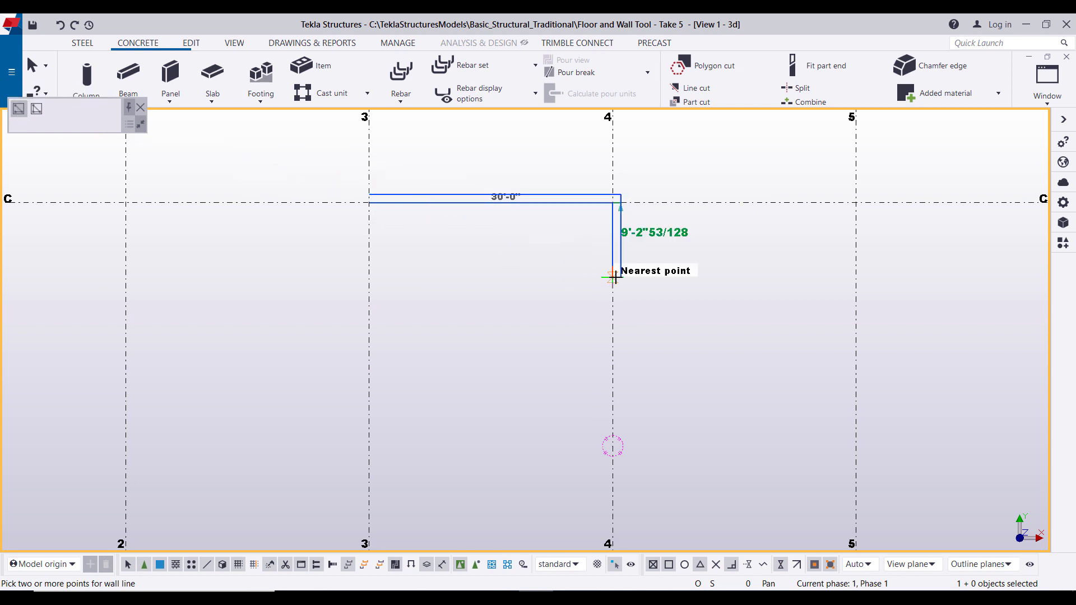
scroll(614, 277, "down", 3)
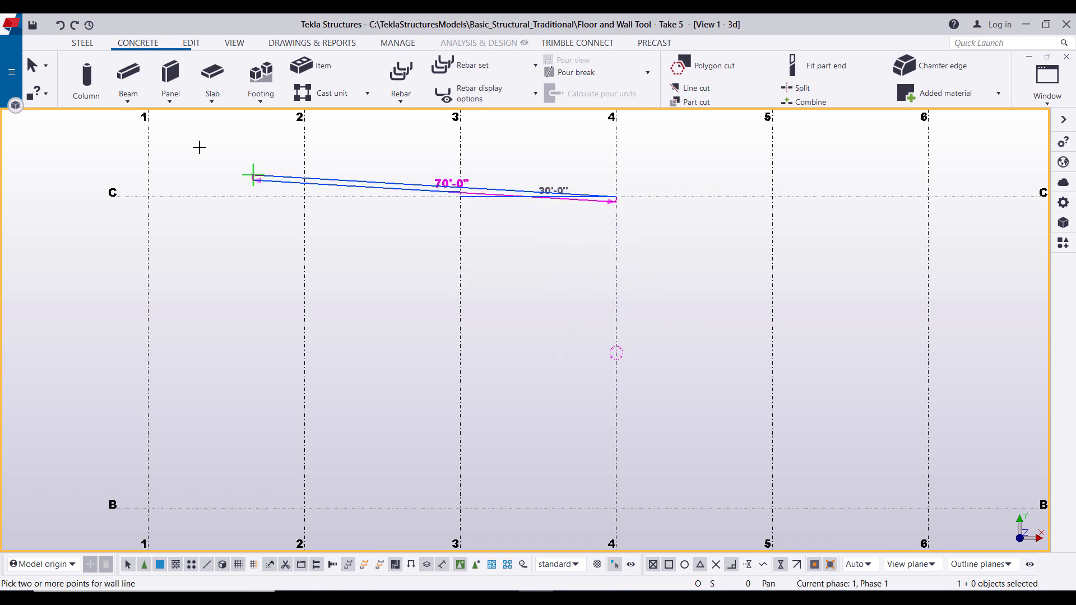
mouse_move(38, 115)
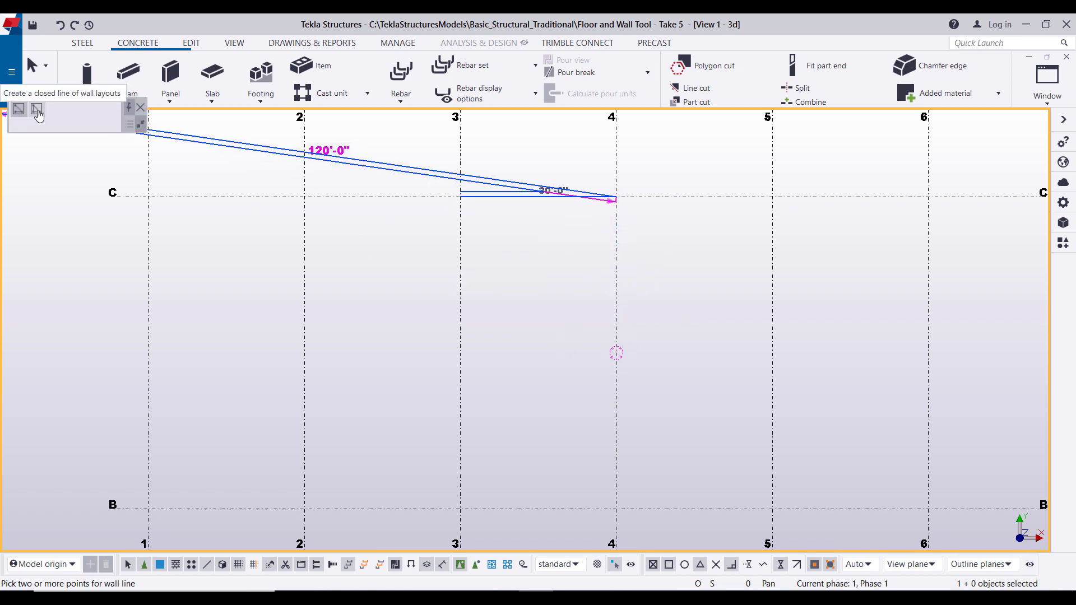
left_click(37, 109)
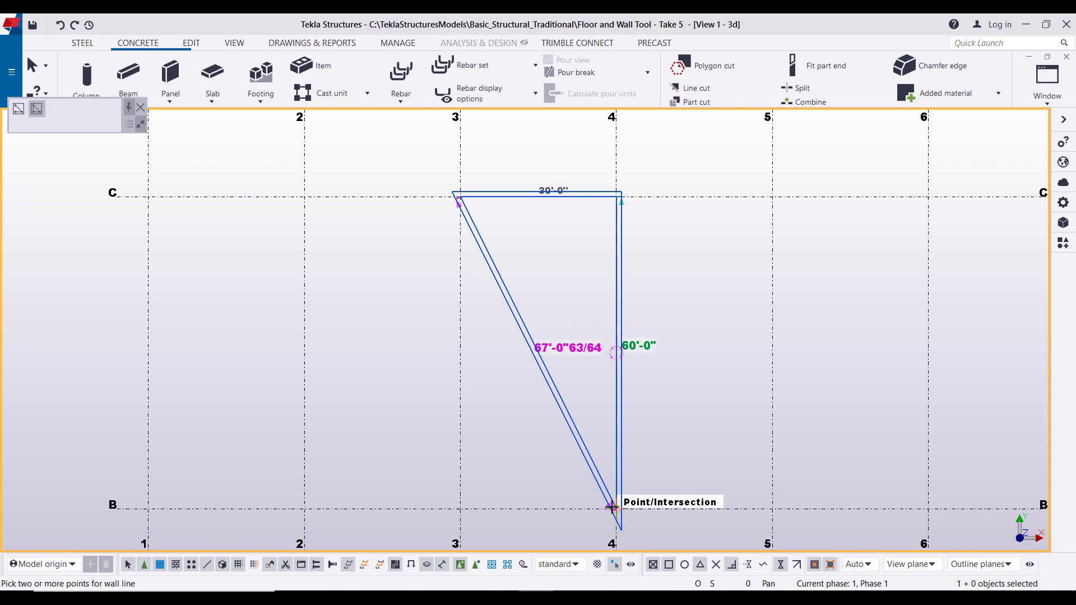
left_click(613, 508)
left_click(460, 509)
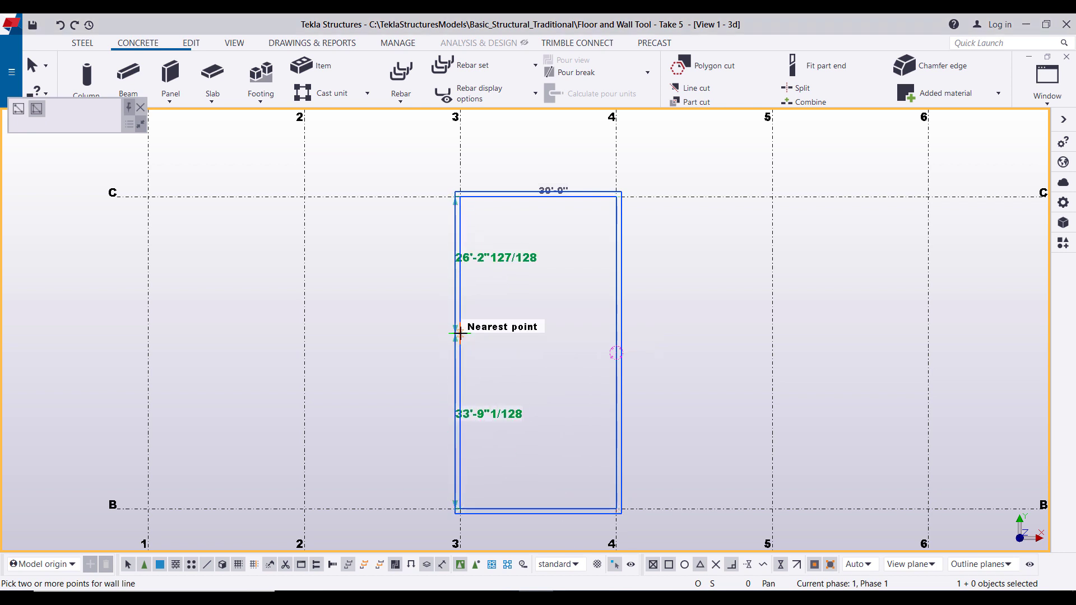
middle_click(460, 334)
End the wall layout command and switch to a 3D view of the wall rectangle.
right_click(529, 325)
left_click(554, 334)
scroll(558, 338, "down", 3)
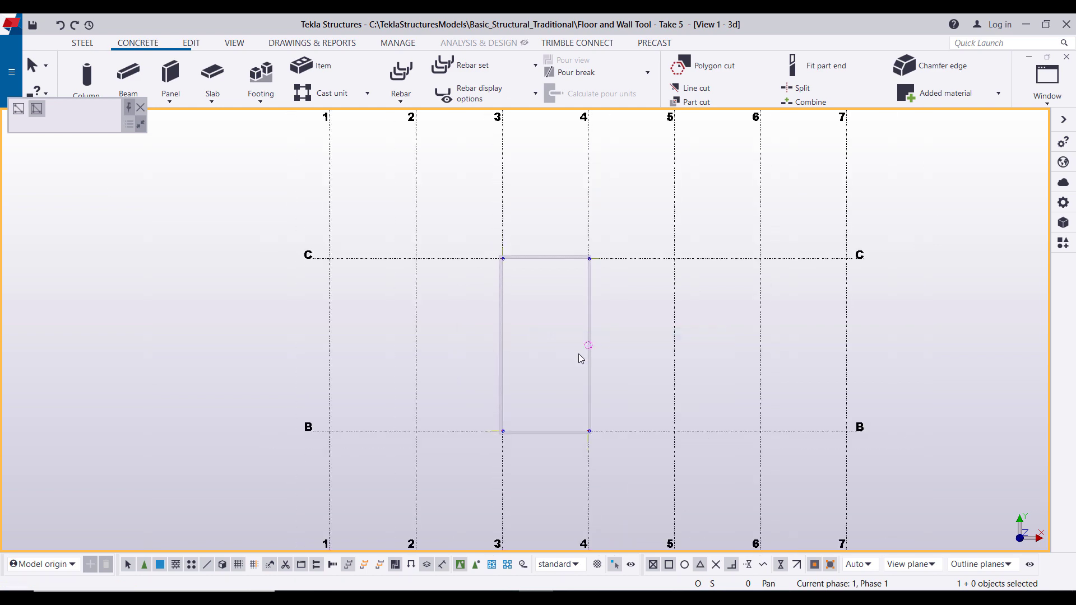
key("ctrl+p")
scroll(533, 378, "up", 5)
middle_click_drag(532, 378, 428, 441)
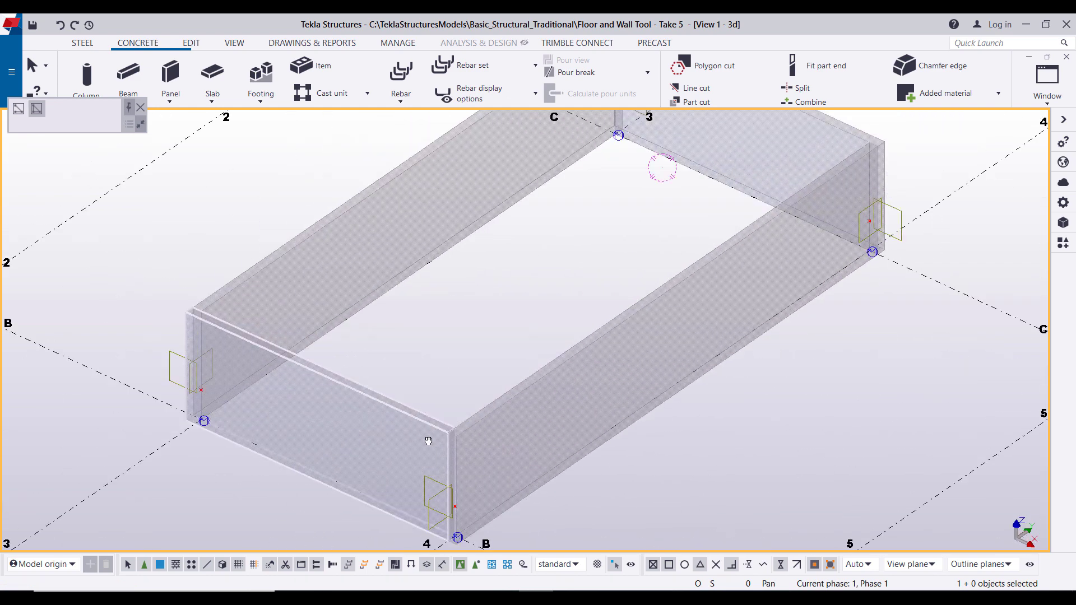
scroll(428, 441, "down", 5)
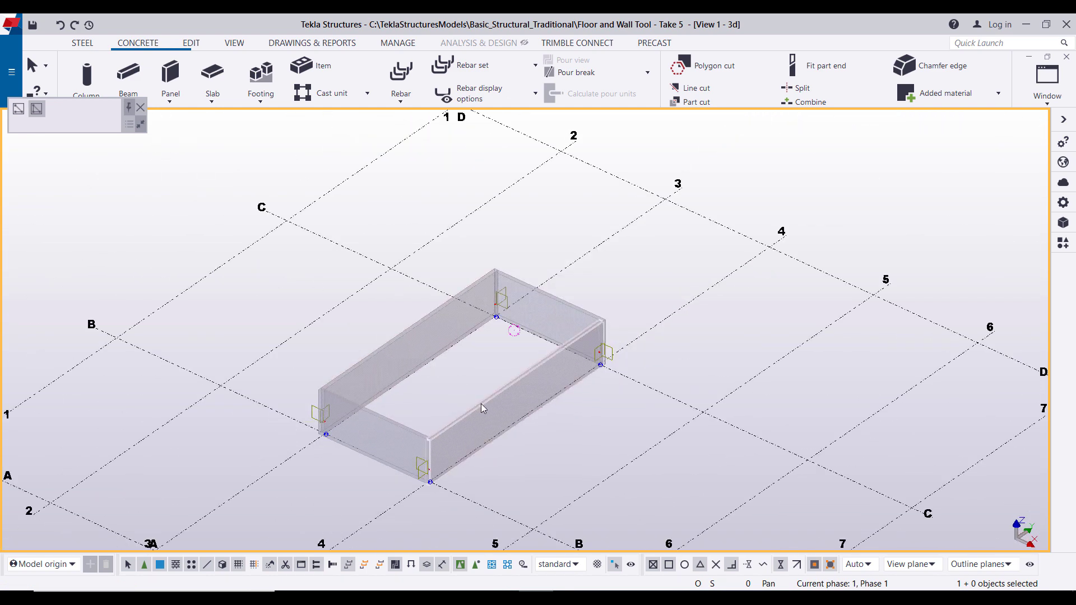
Delete all four walls of the rectangle.
key("Delete")
left_click(546, 307)
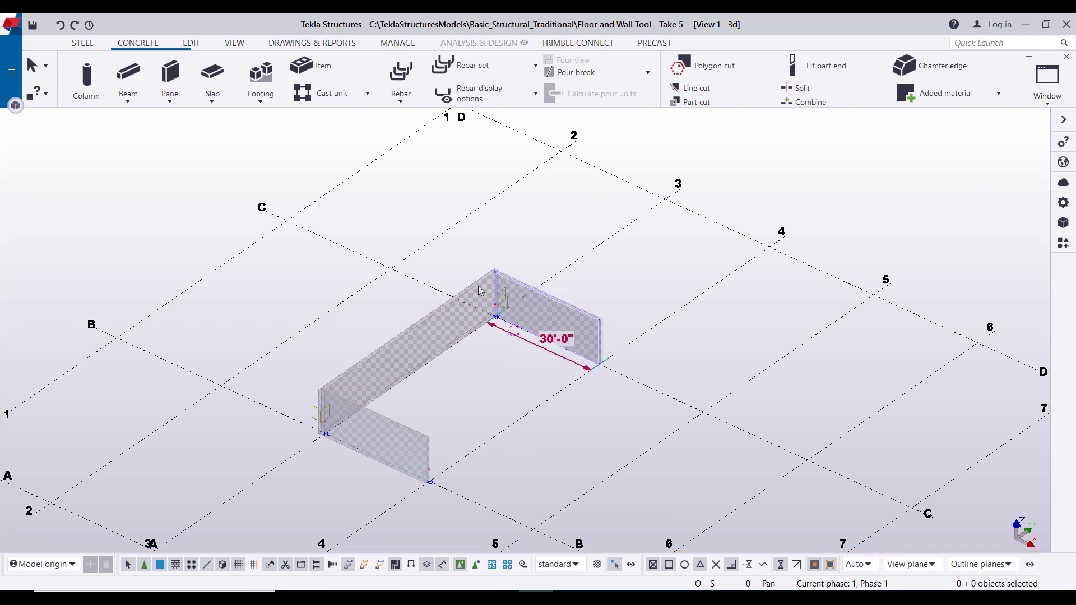
key("Delete")
left_click(458, 296)
key("Delete")
left_click(386, 417)
key("Delete")
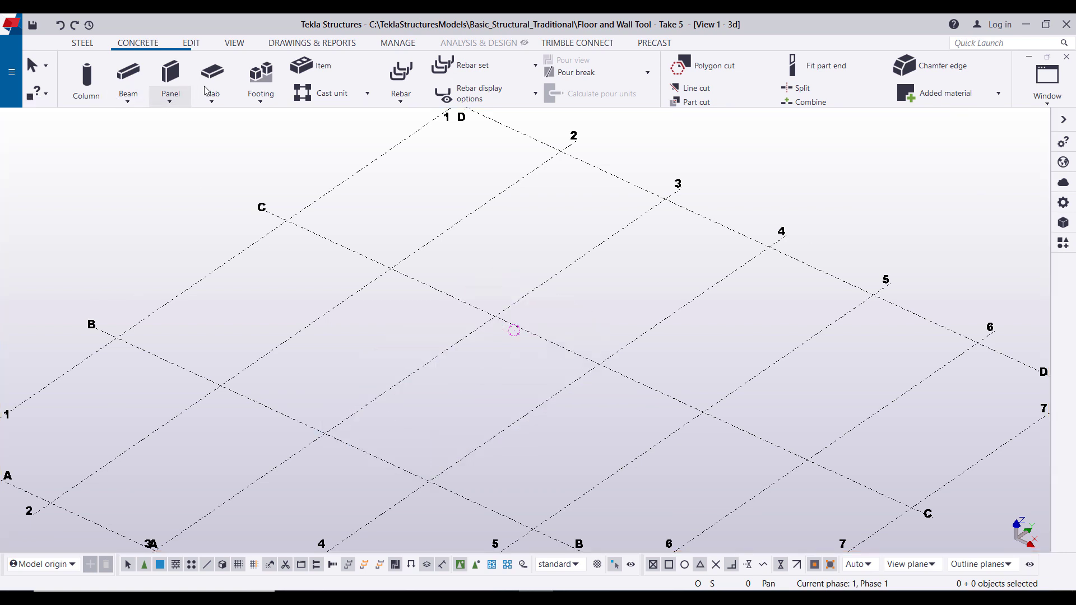
Create a single 60'-0" wall layout along grid 3 from 3/B to 3/C.
left_click(175, 105)
left_click(152, 150)
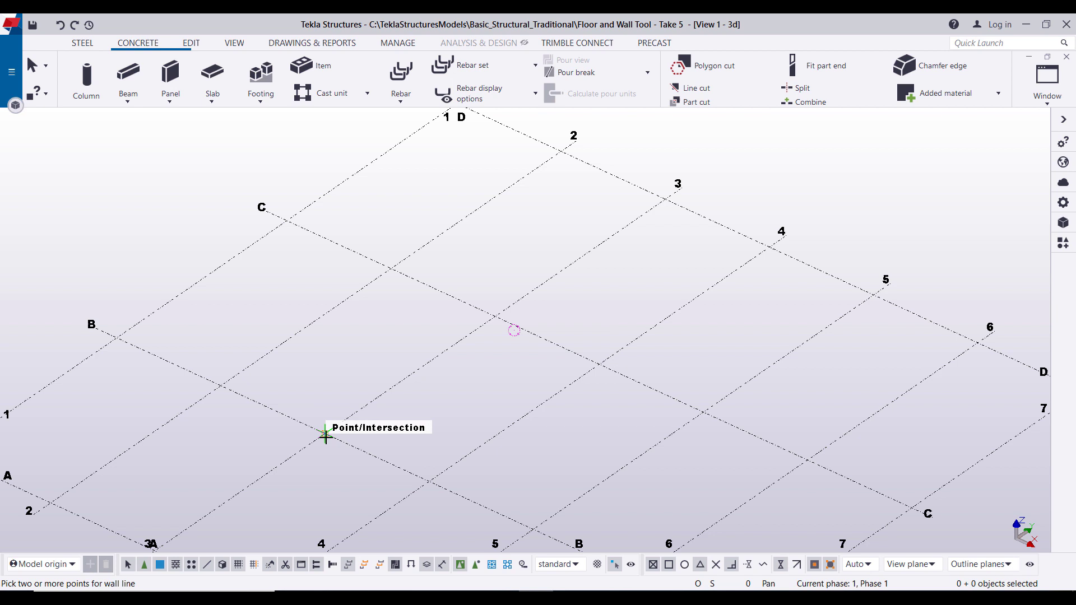
left_click(325, 433)
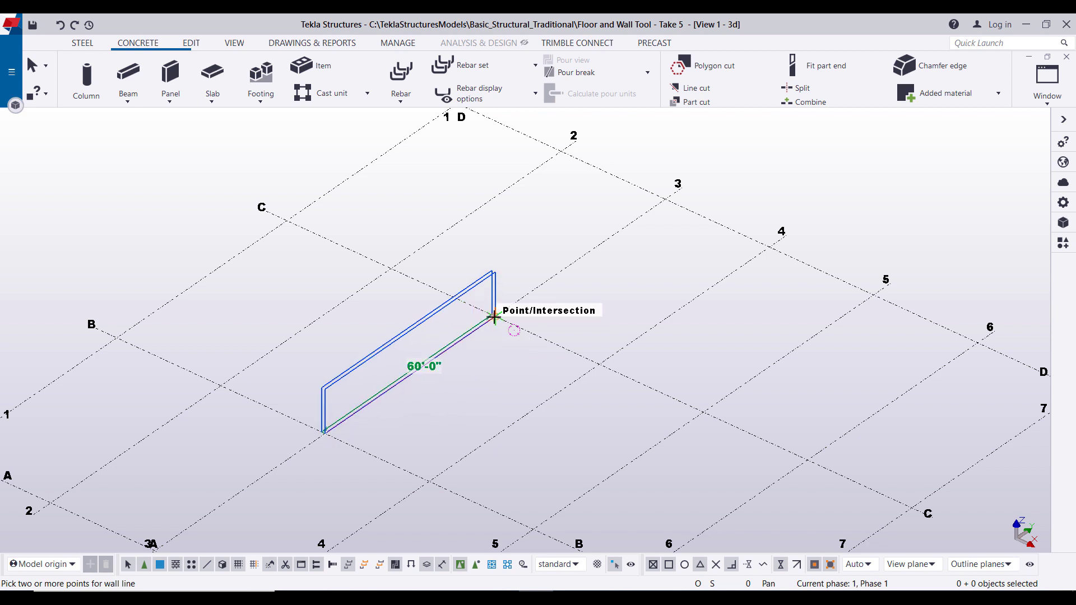
left_click(493, 316)
middle_click(473, 315)
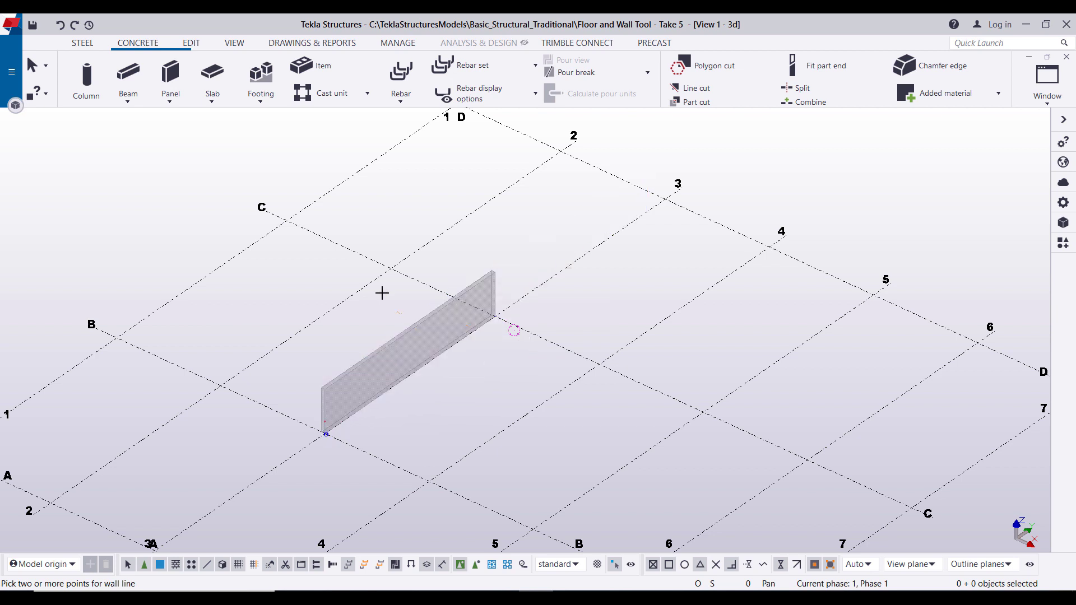
right_click(403, 299)
left_click(403, 299)
scroll(348, 389, "up", 3)
middle_click_drag(336, 367, 418, 284)
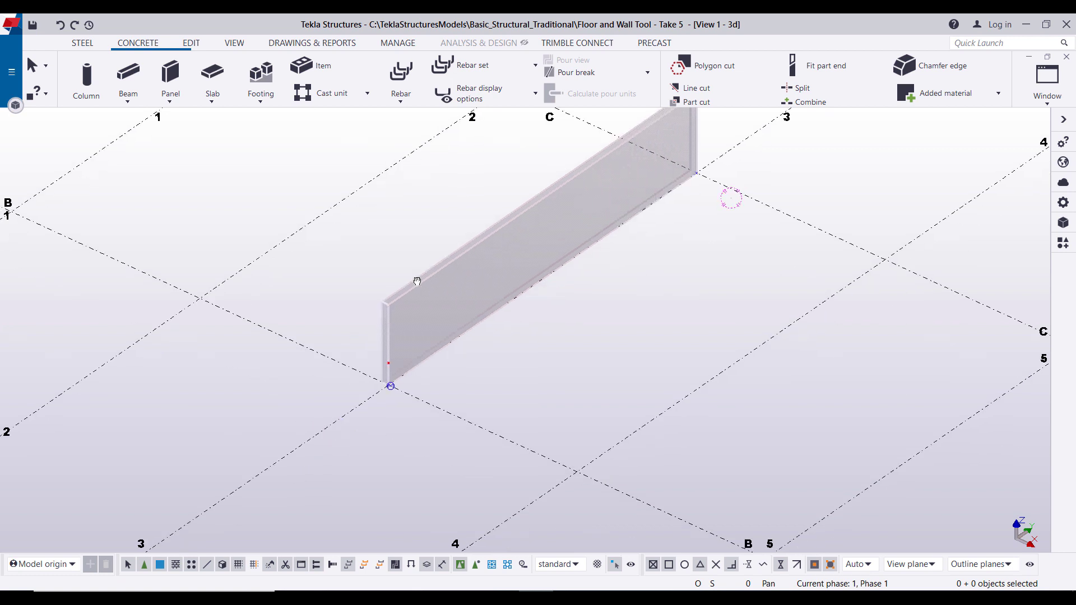
Open the Wall layout properties dialog from the components catalogue and move it aside.
left_click(1061, 244)
double_click(948, 251)
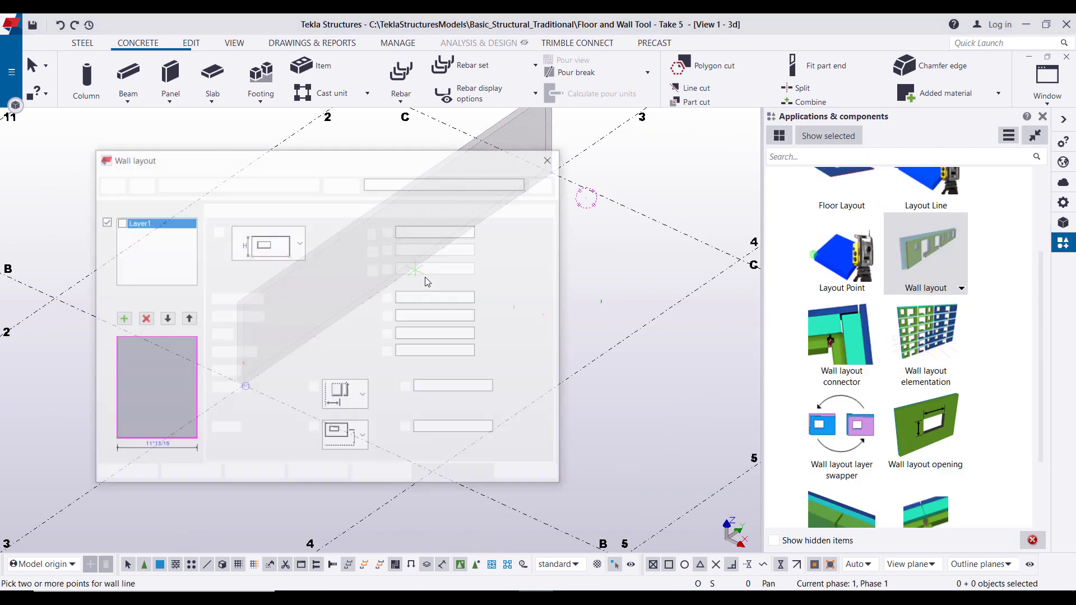
left_click_drag(284, 160, 657, 112)
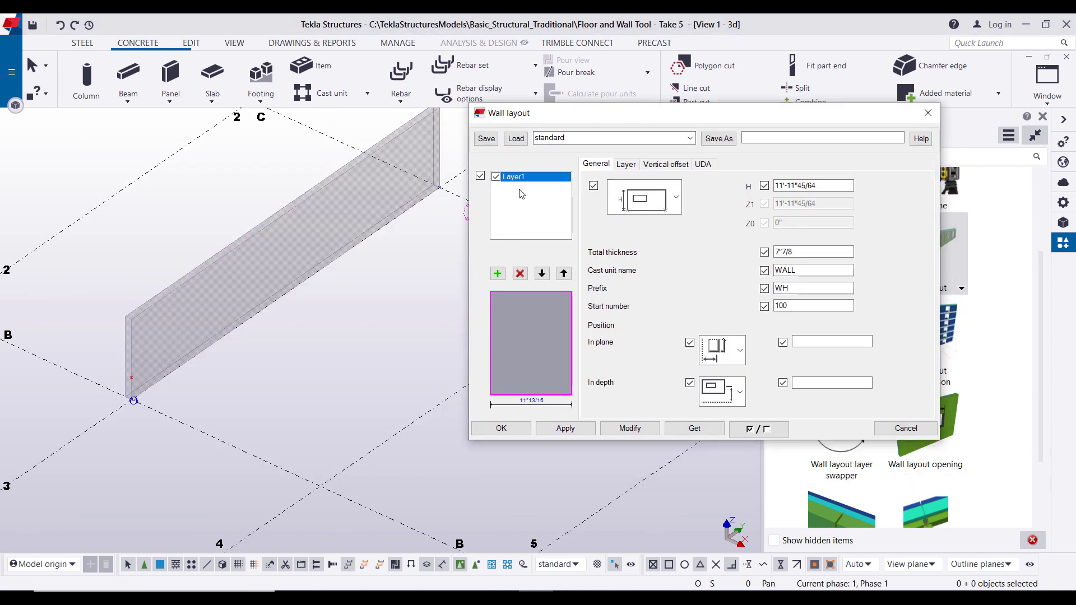
Remove the extra layers so only Layer1 remains, then list the saved layout settings.
left_click(498, 273)
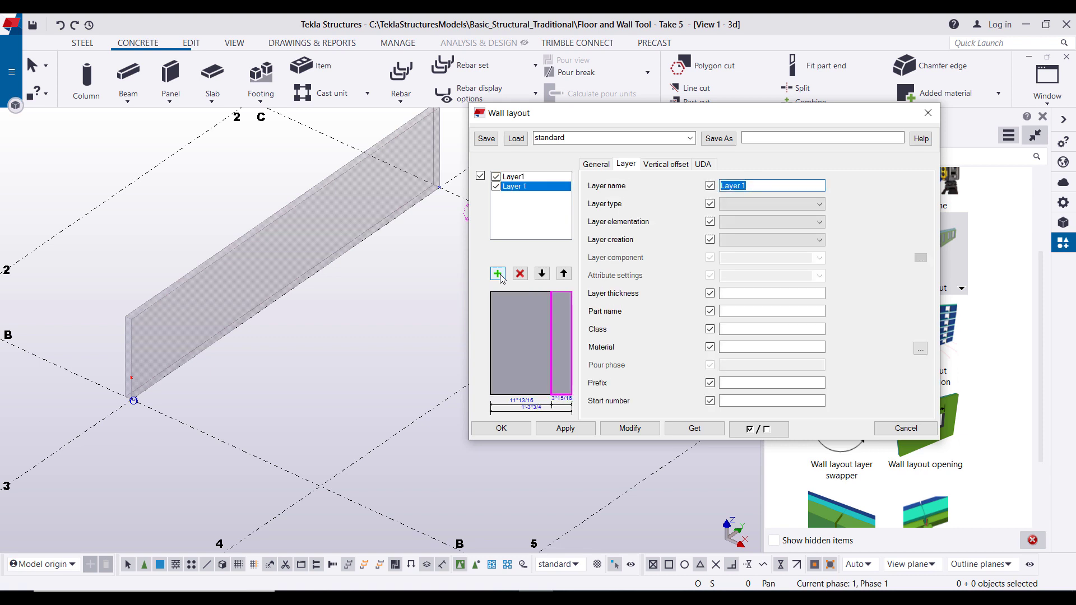
left_click(497, 274)
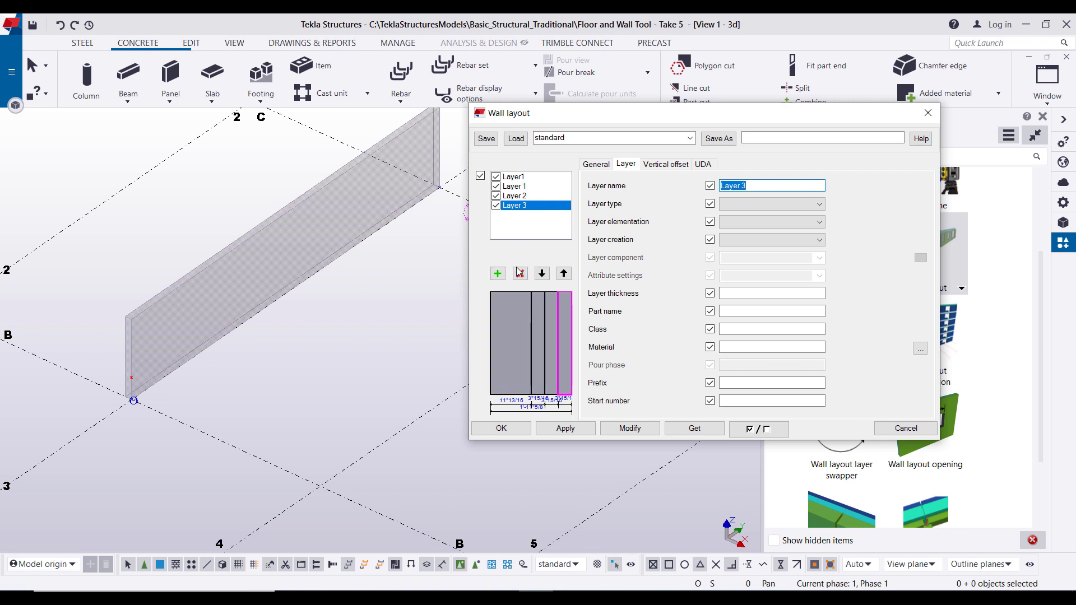
left_click(519, 274)
left_click(520, 274)
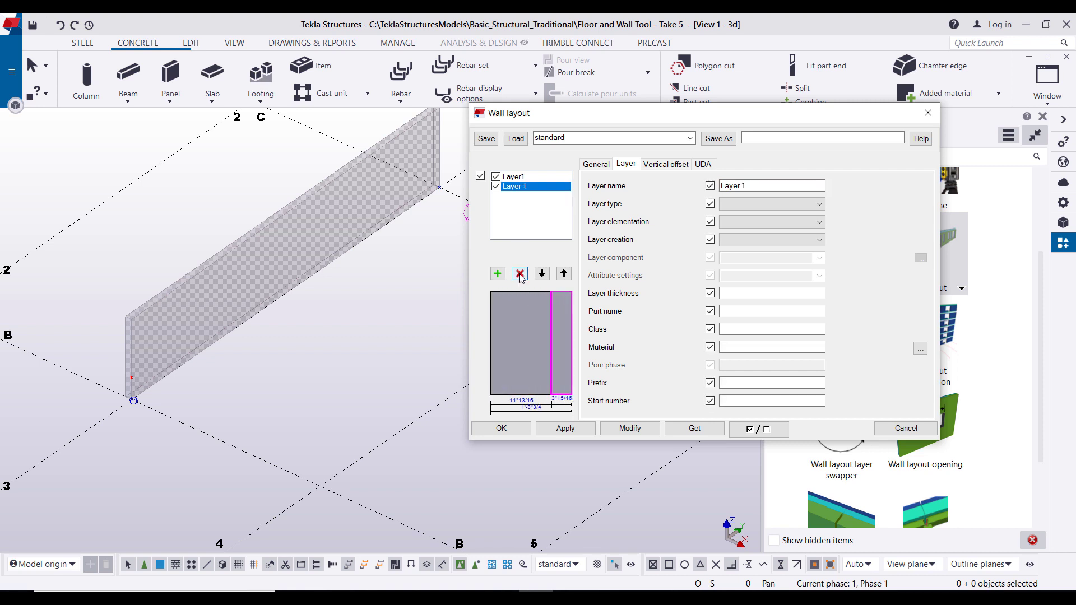
left_click(520, 274)
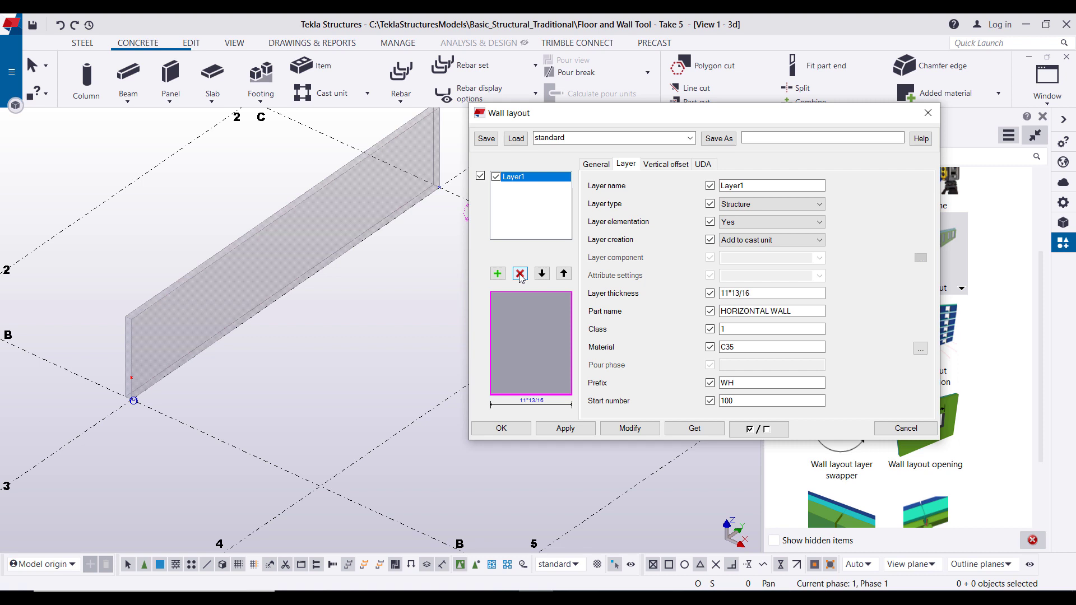
left_click(691, 138)
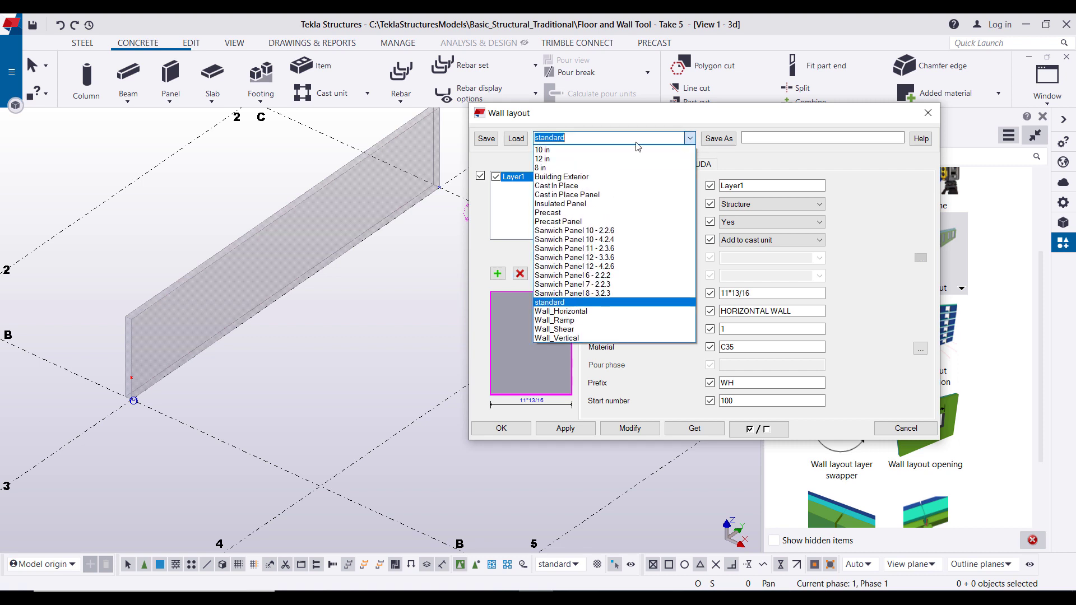
Load the 'Sanwich Panel 12 - 3.3.6' settings and review its Insulation and Inside Wythe layers.
left_click(579, 257)
left_click(515, 138)
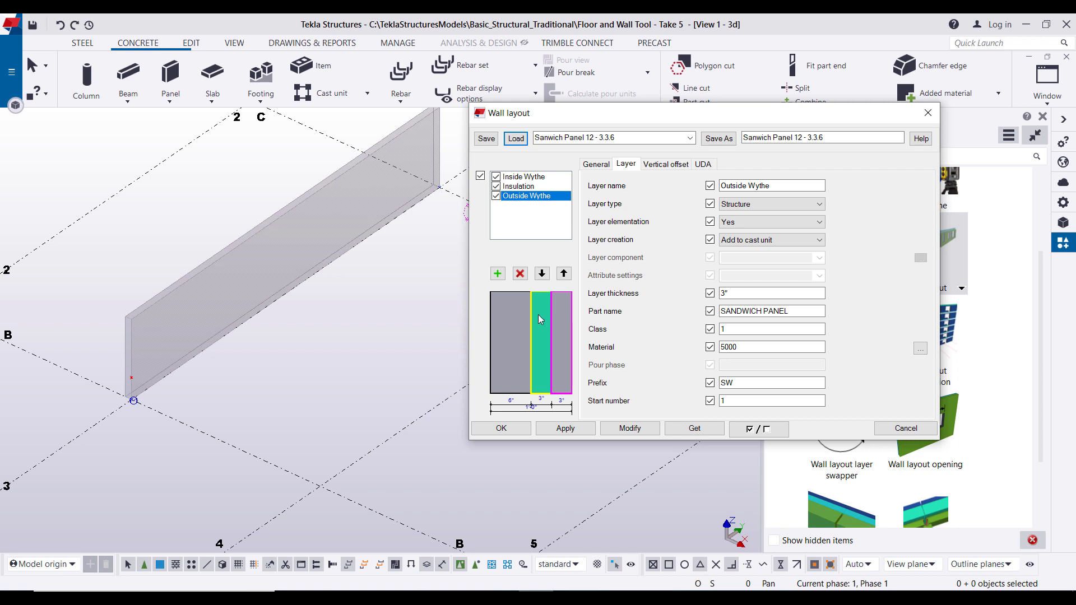
left_click(545, 333)
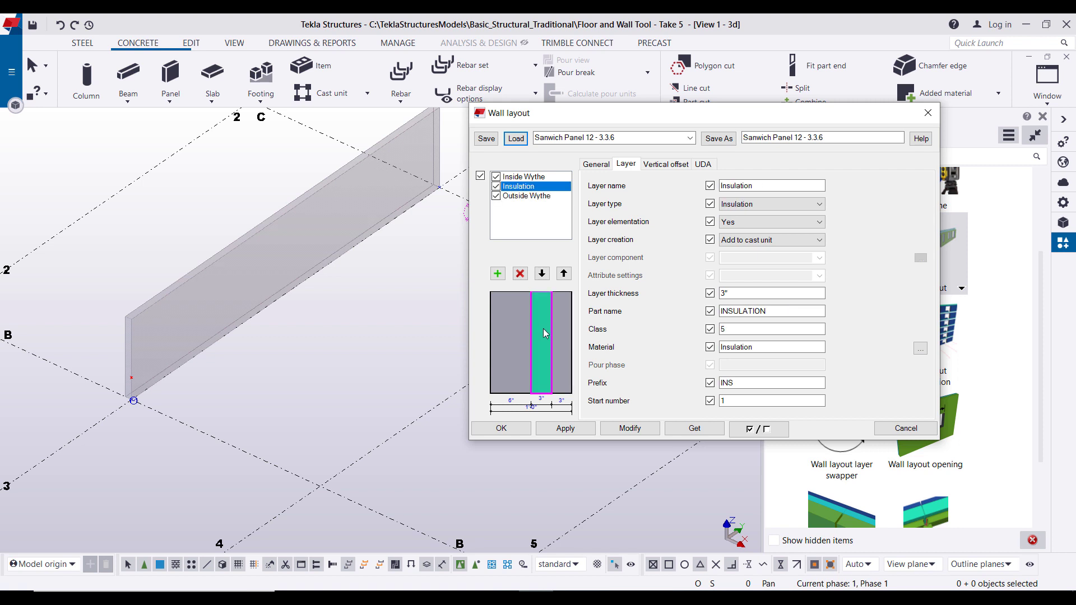
left_click(516, 364)
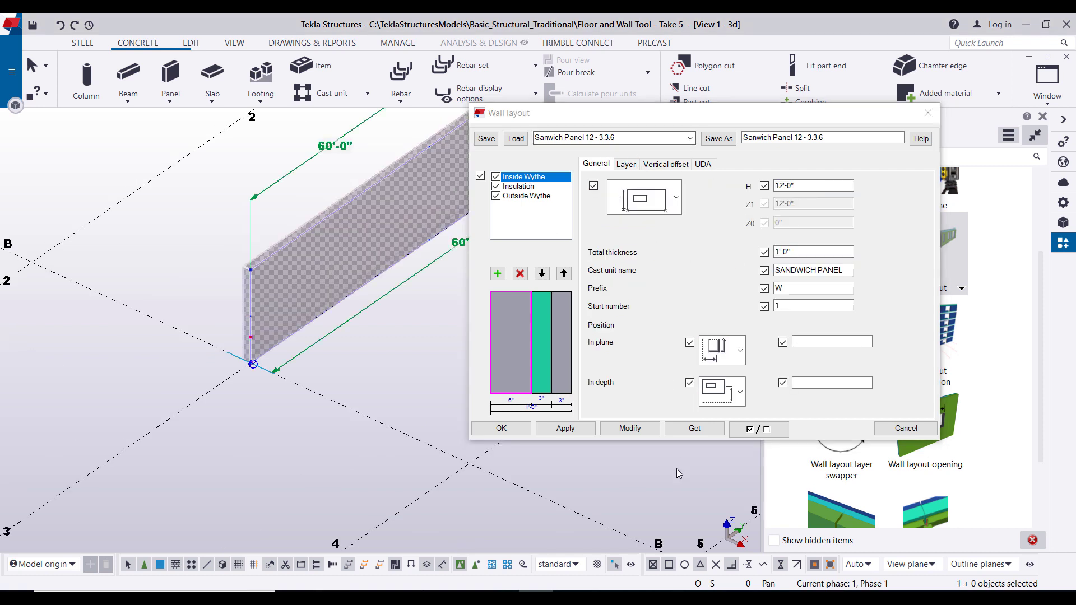
Apply the sandwich panel layout to the wall and check its height and total thickness.
left_click(629, 428)
scroll(228, 251, "up", 5)
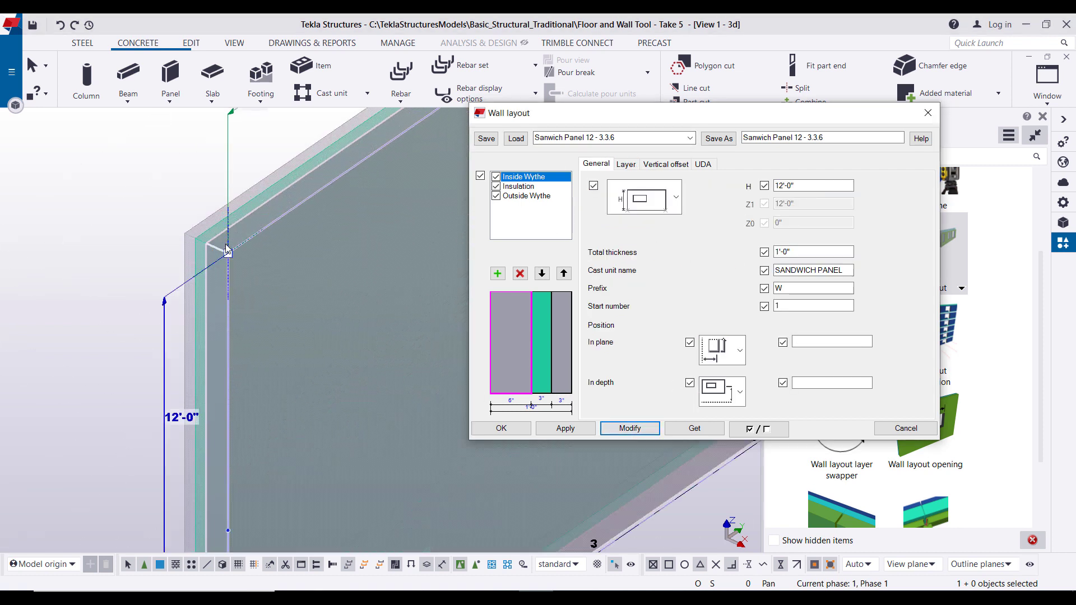
scroll(228, 251, "down", 6)
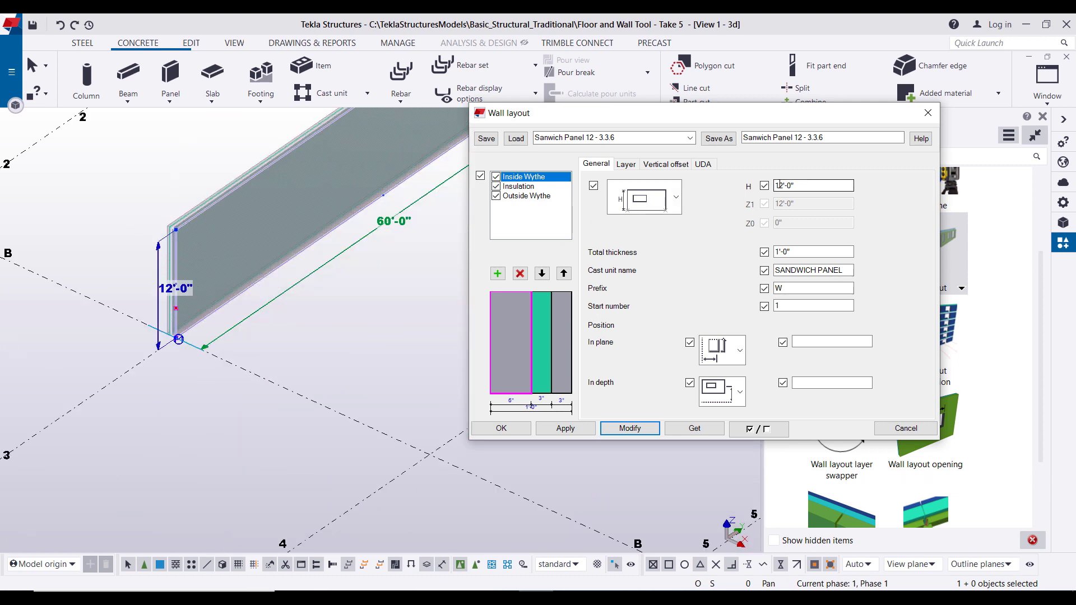
left_click(806, 186)
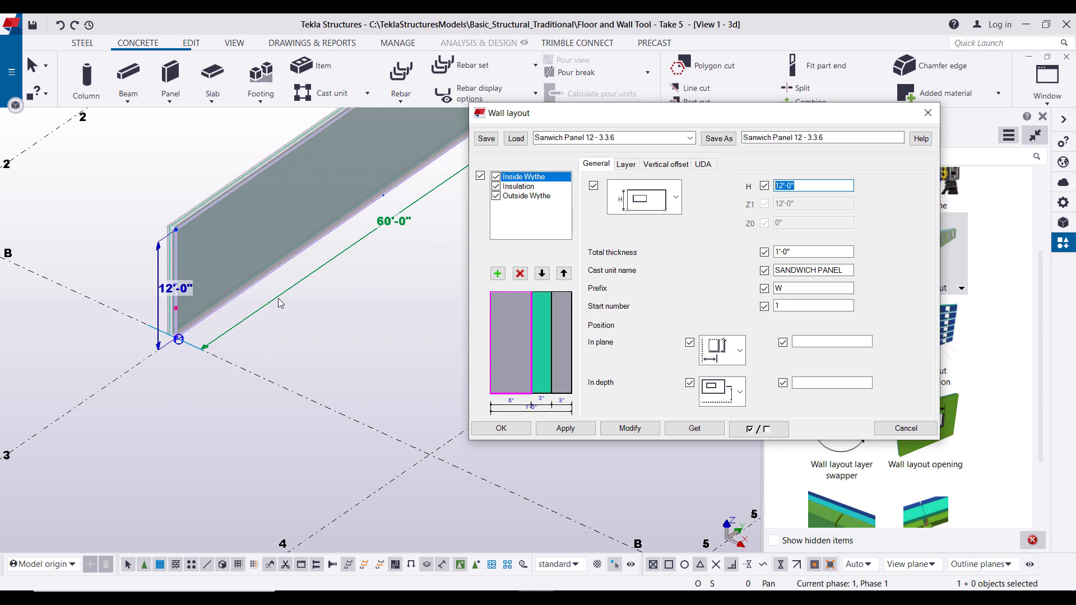
left_click(802, 251)
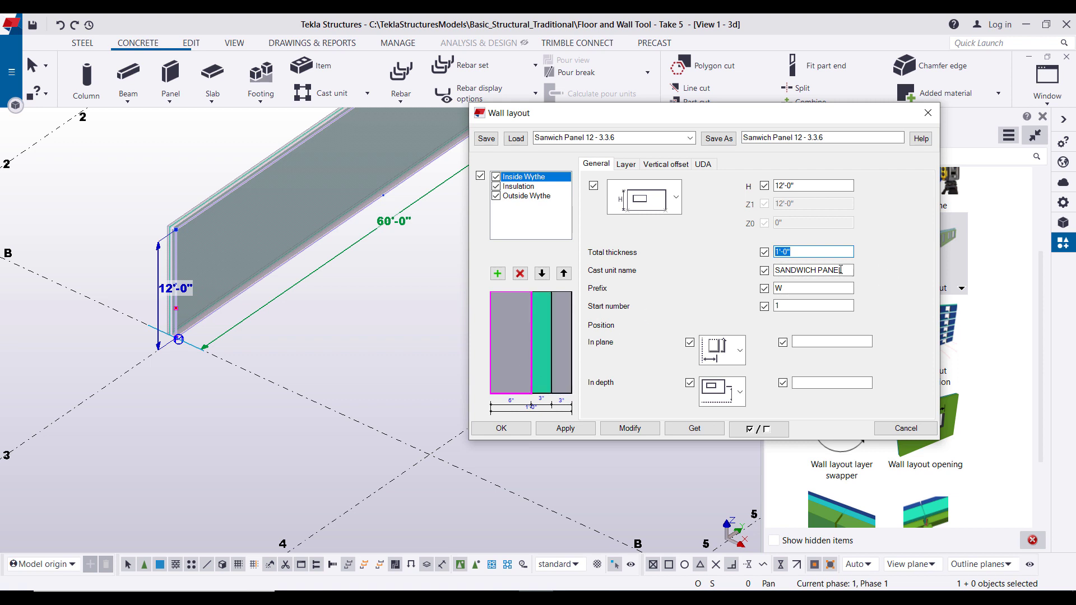
key("Tab")
key("Tab")
key("Tab")
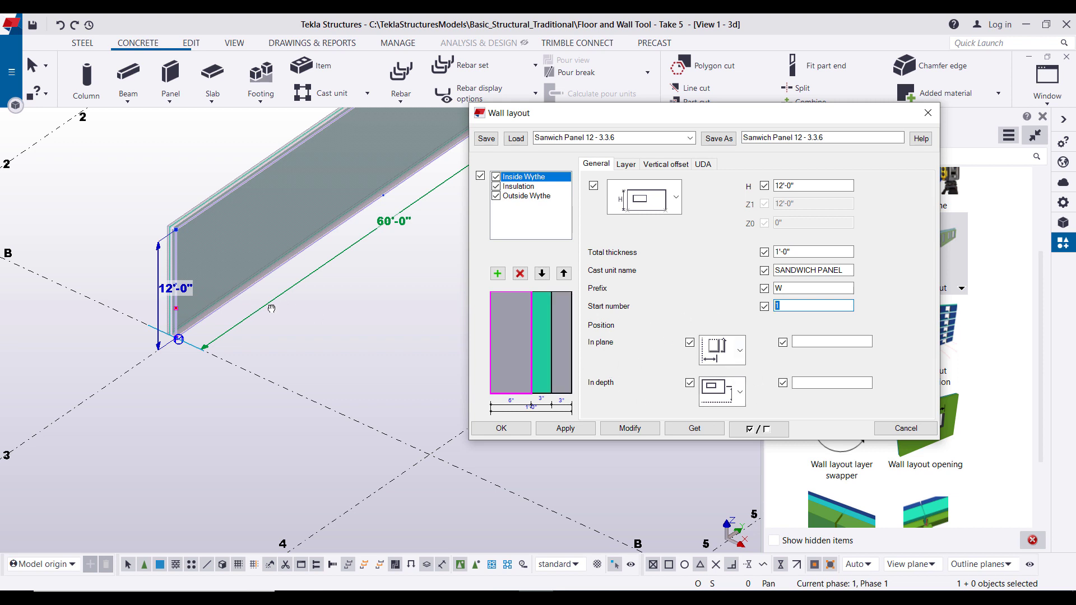
scroll(357, 384, "up", 5)
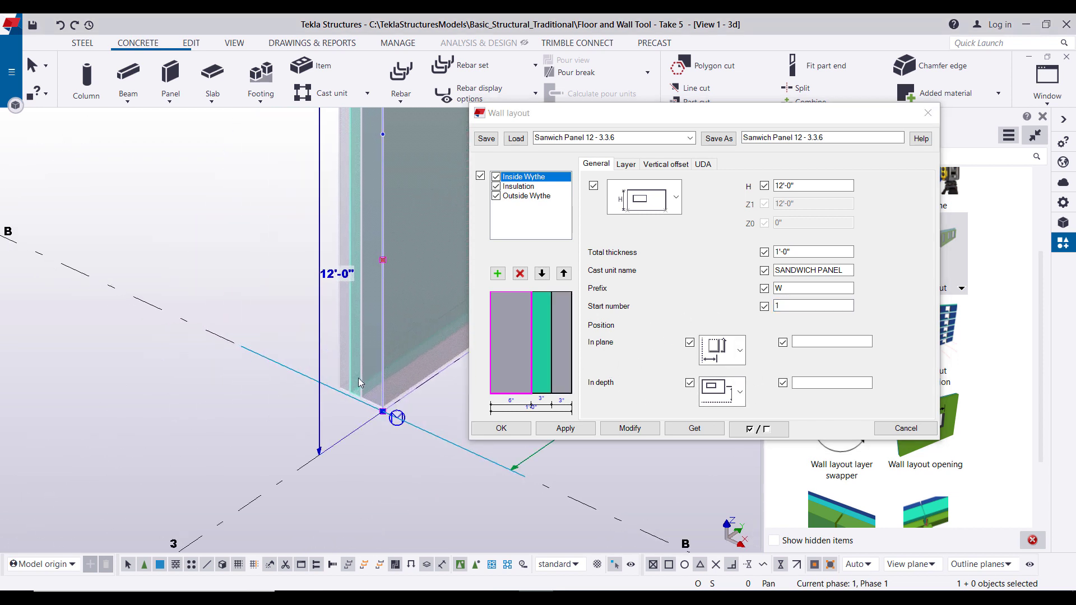
middle_click_drag(370, 383, 415, 382, "ctrl")
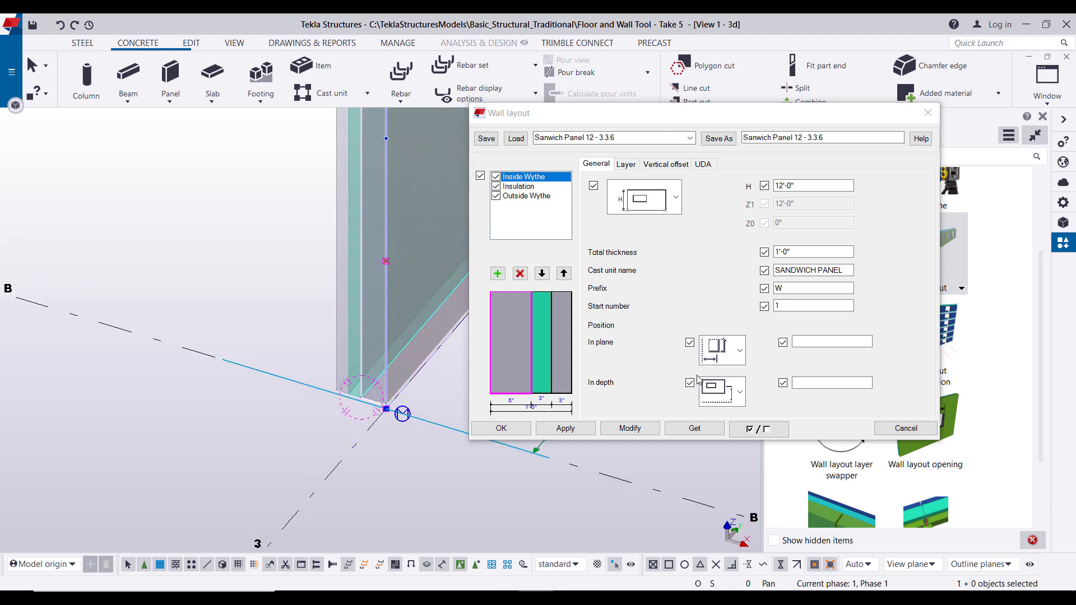
Try several in-plane position options on the wall, including the middle one.
left_click(746, 366)
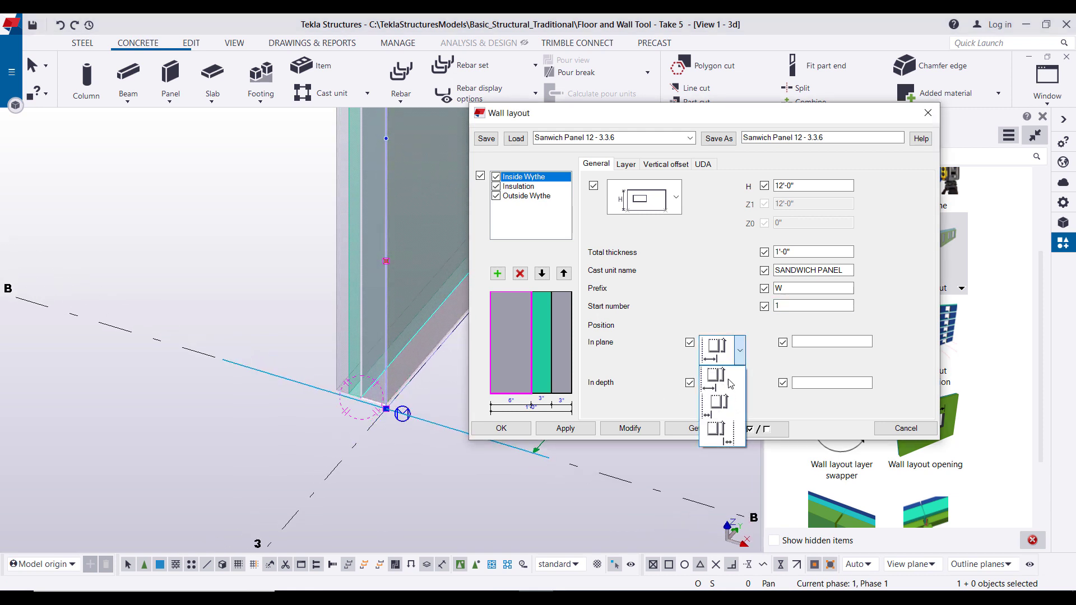
left_click(728, 385)
middle_click_drag(442, 395, 331, 403, "ctrl")
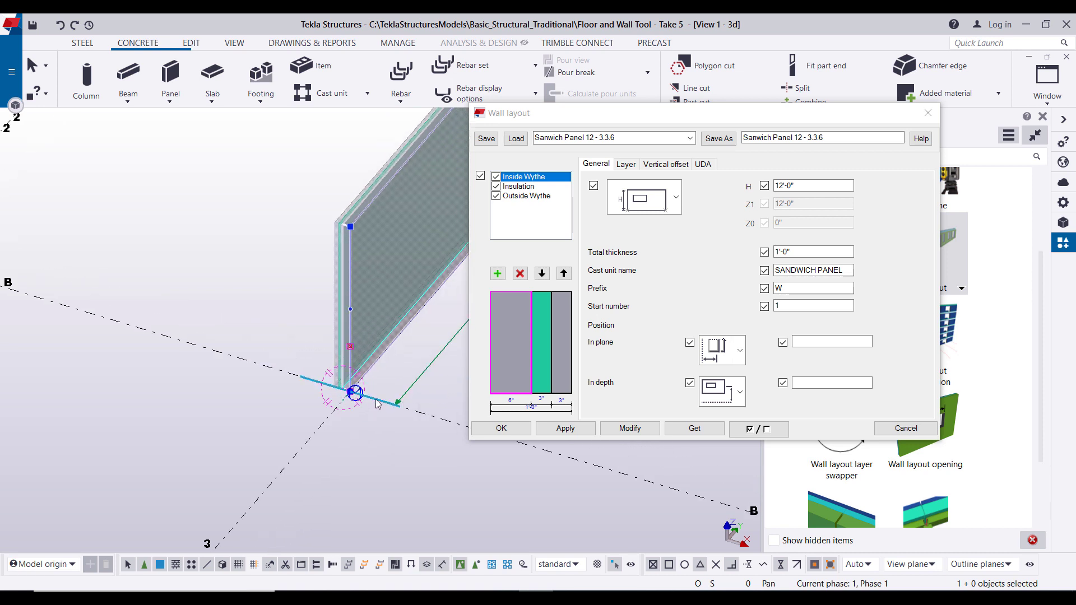
scroll(358, 395, "up", 3)
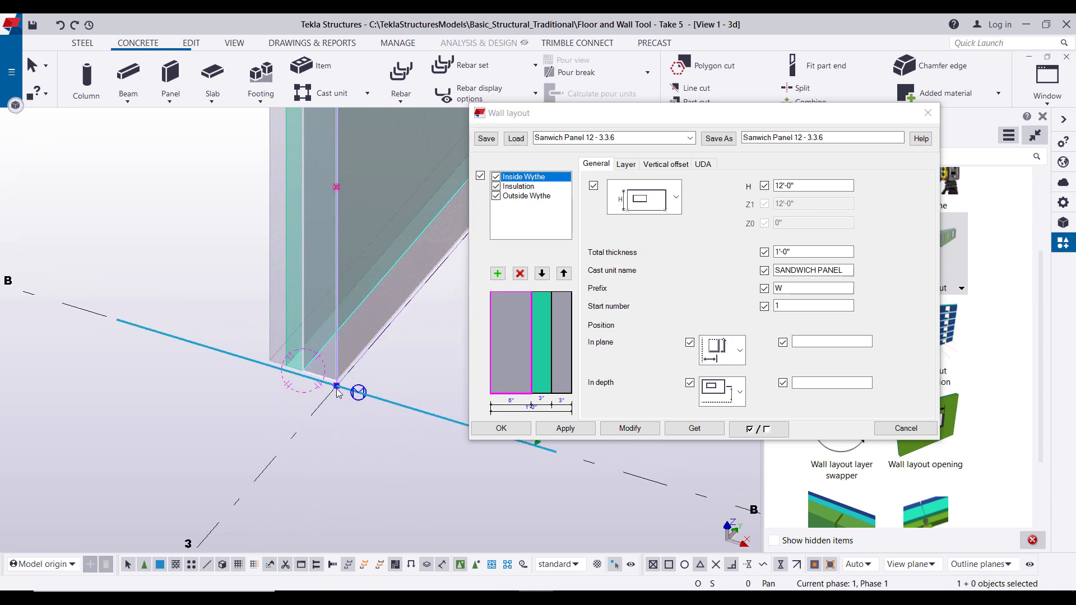
left_click(728, 359)
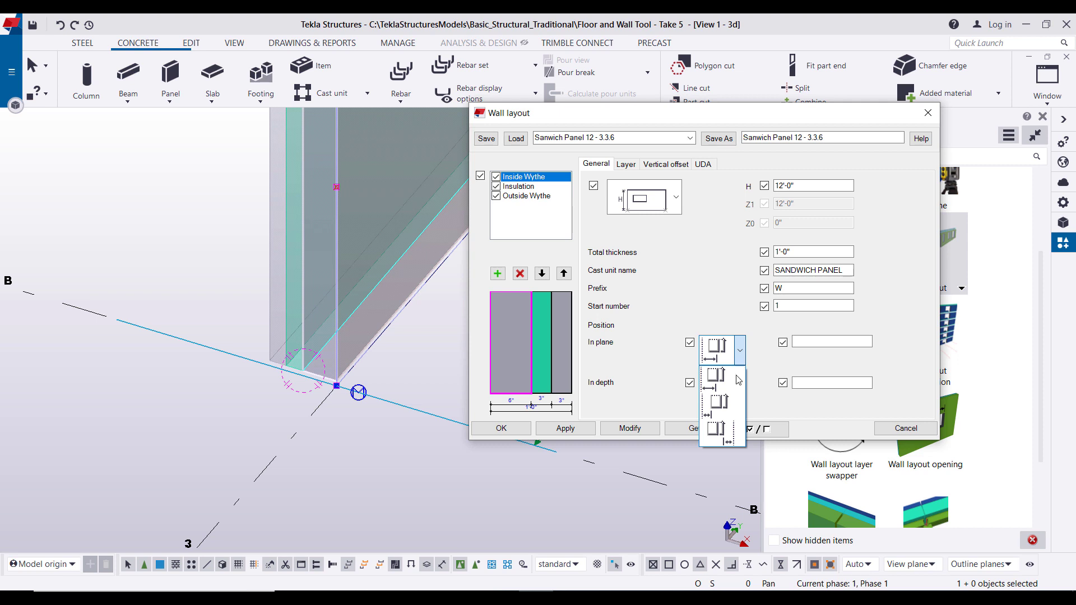
left_click(728, 409)
left_click(612, 432)
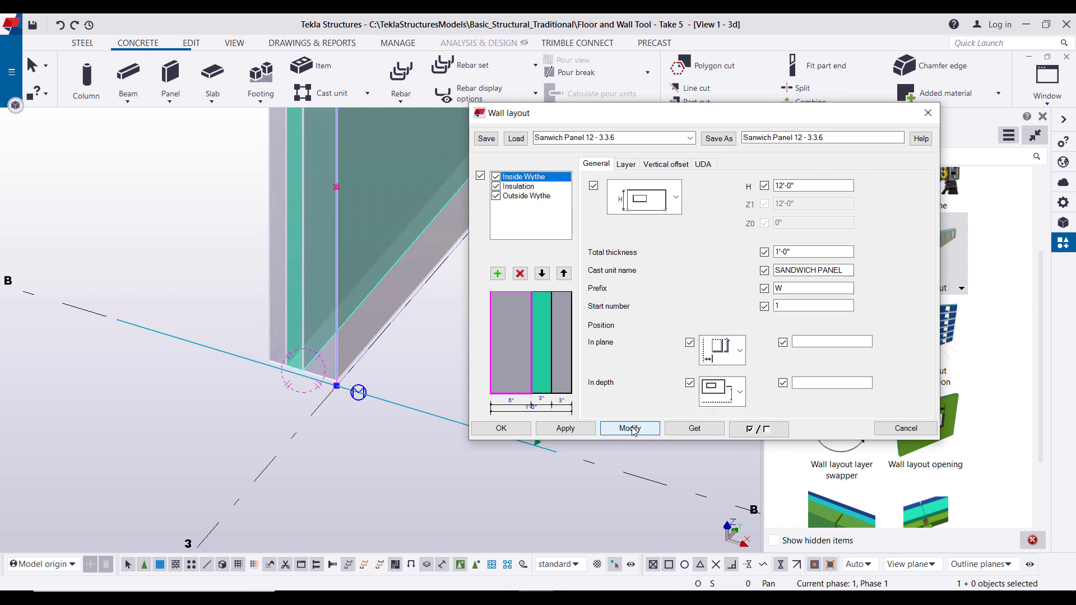
left_click(740, 352)
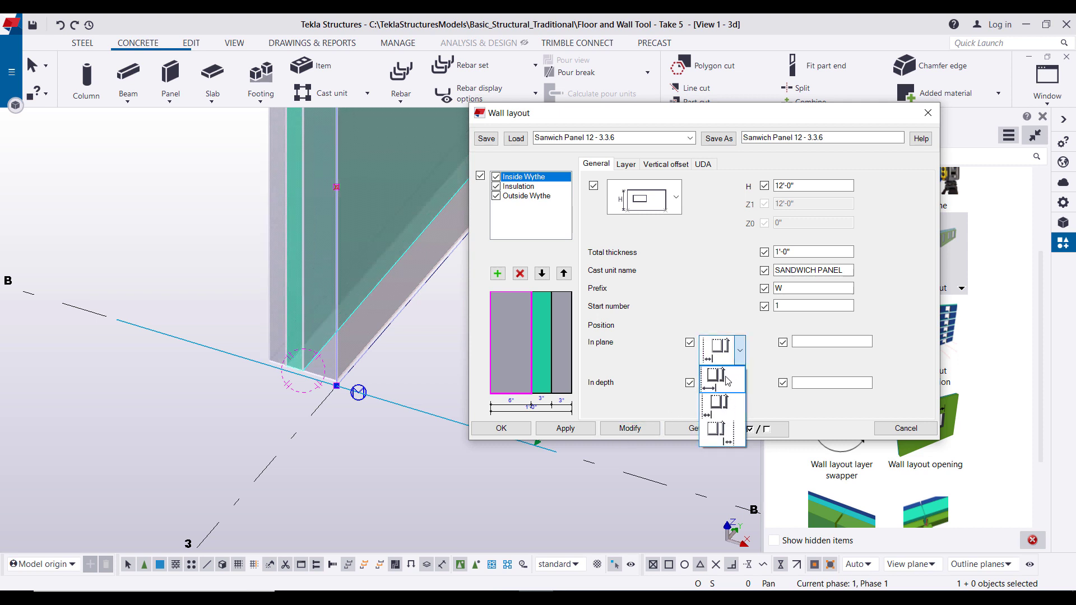
left_click(725, 408)
left_click(635, 428)
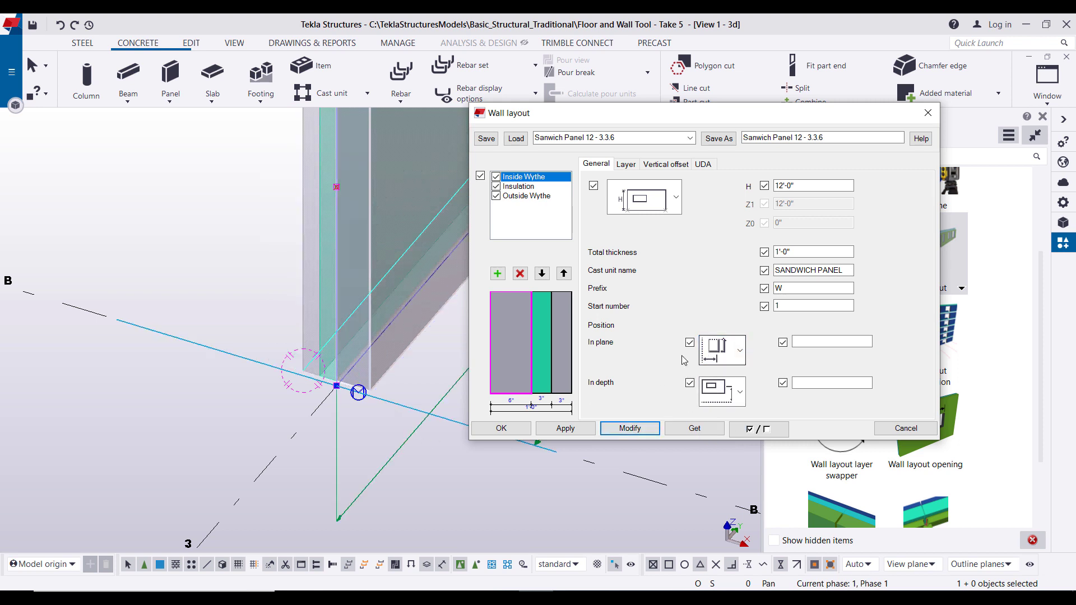
Set the wall's in-plane position to the right-side option with a 6" offset.
left_click(739, 350)
left_click(723, 434)
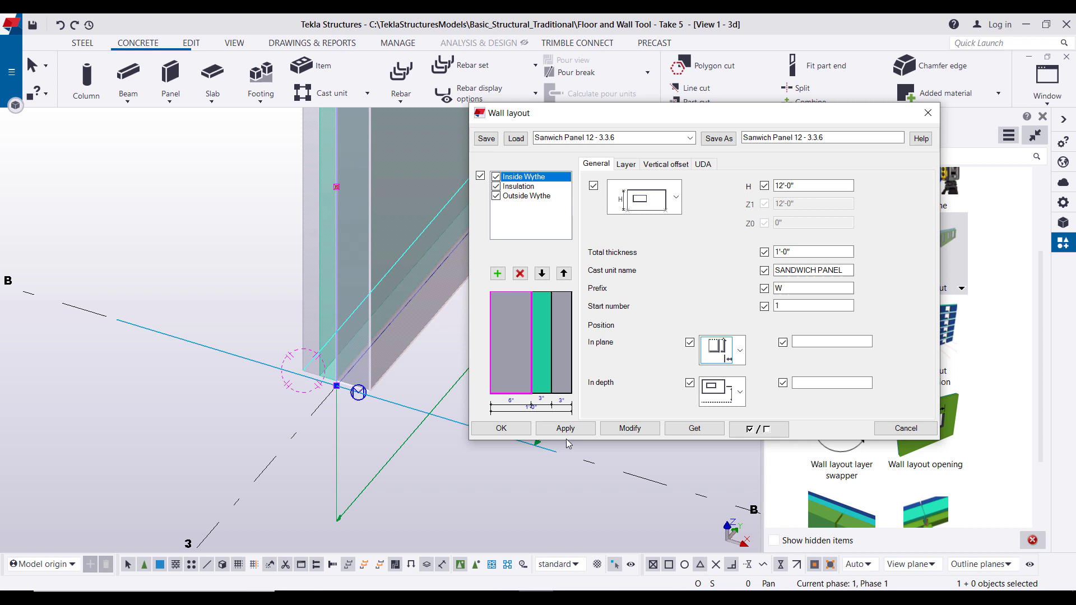
left_click(627, 429)
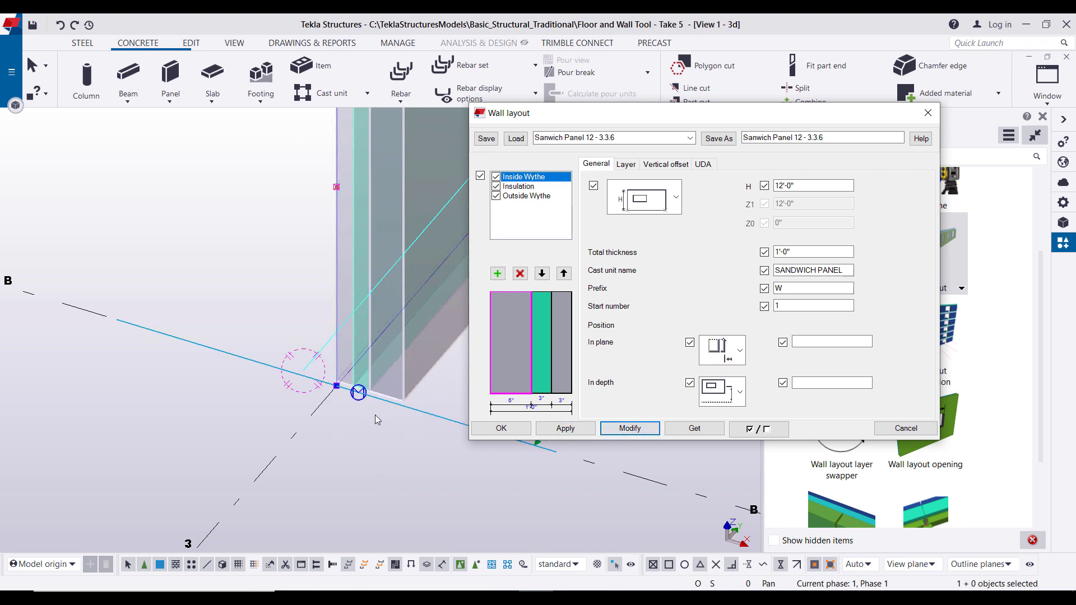
left_click(808, 346)
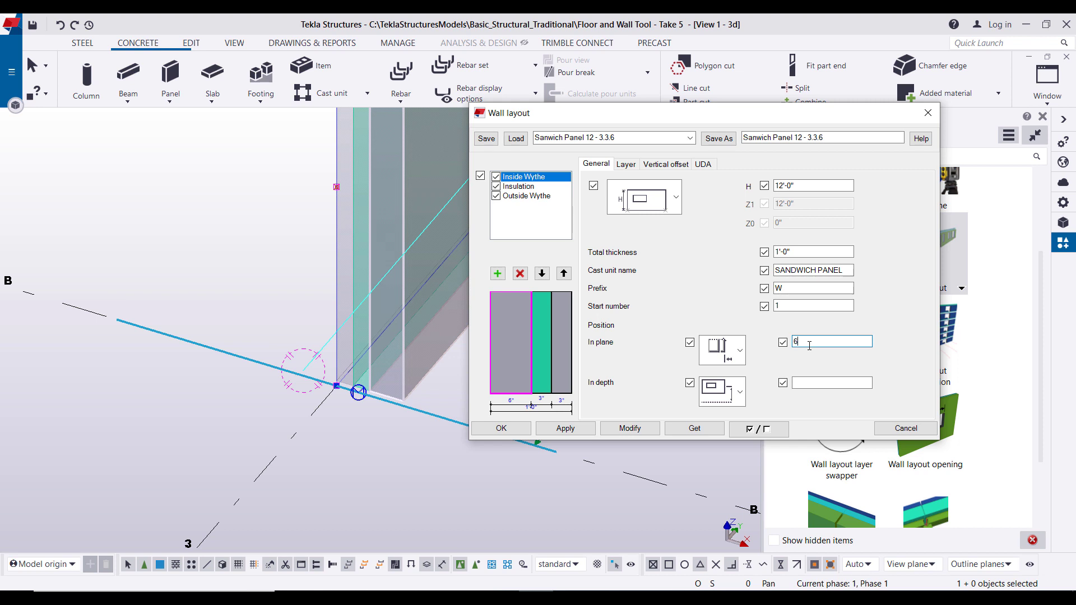
type("6\"")
left_click(629, 428)
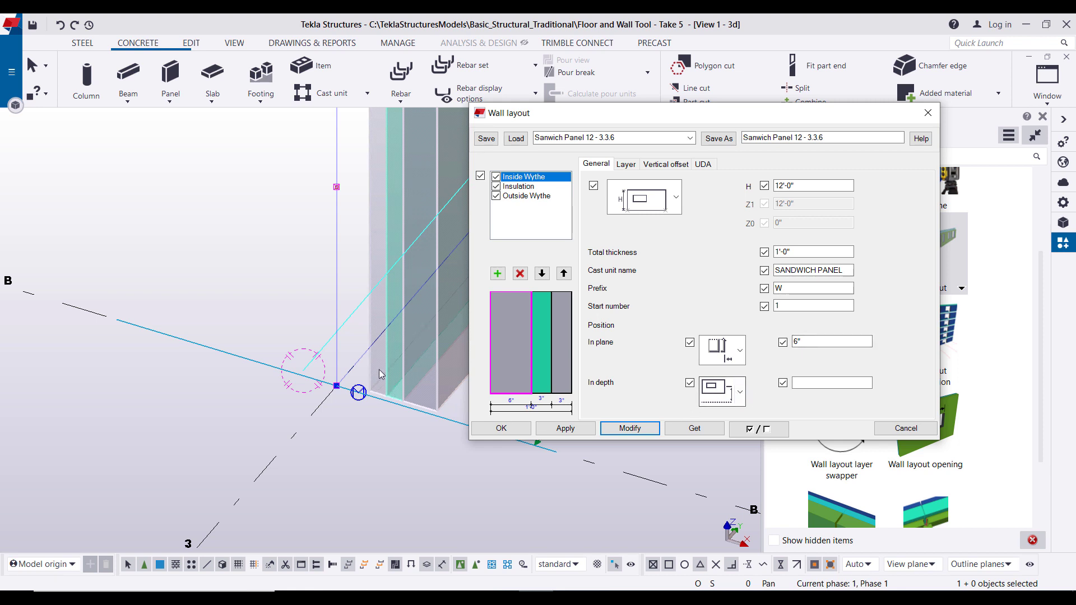
scroll(255, 316, "down", 5)
scroll(255, 316, "up", 3)
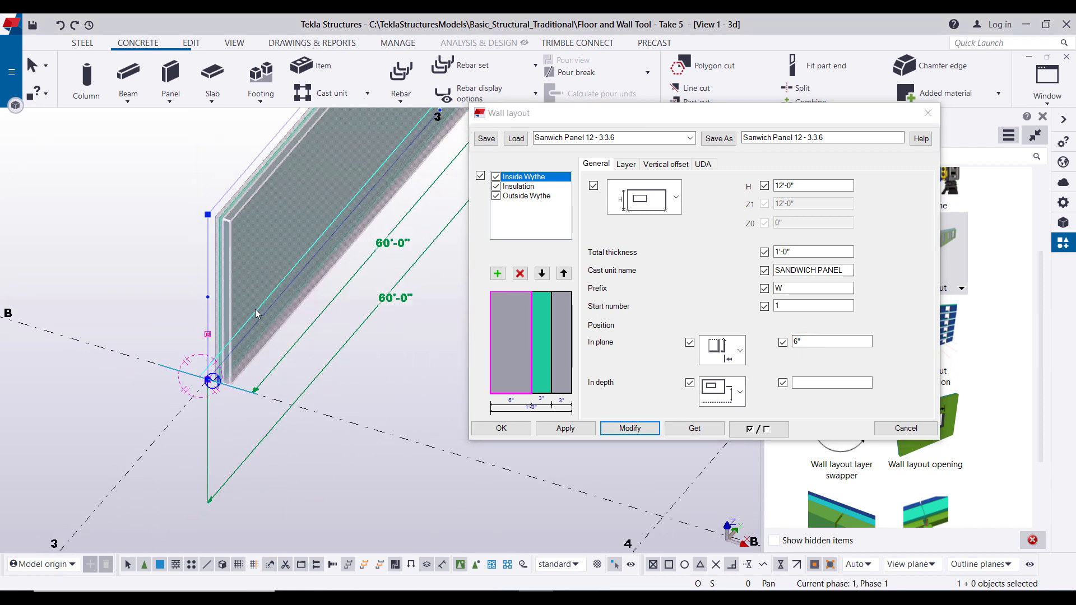
Try in-depth positions on the wall, applying a 1'-0" offset and the second position option.
left_click(740, 392)
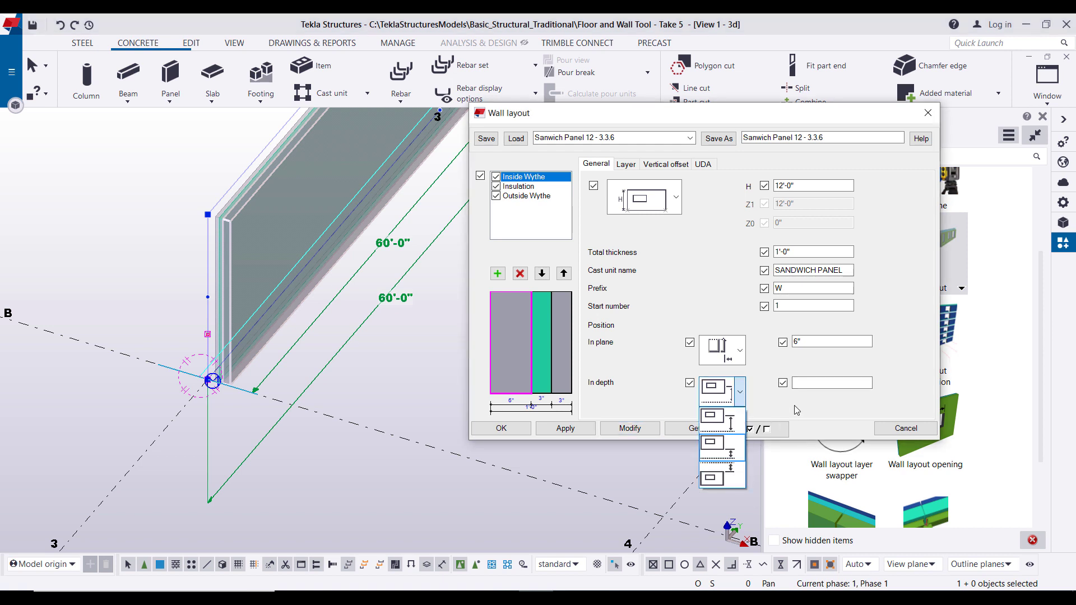
left_click(815, 383)
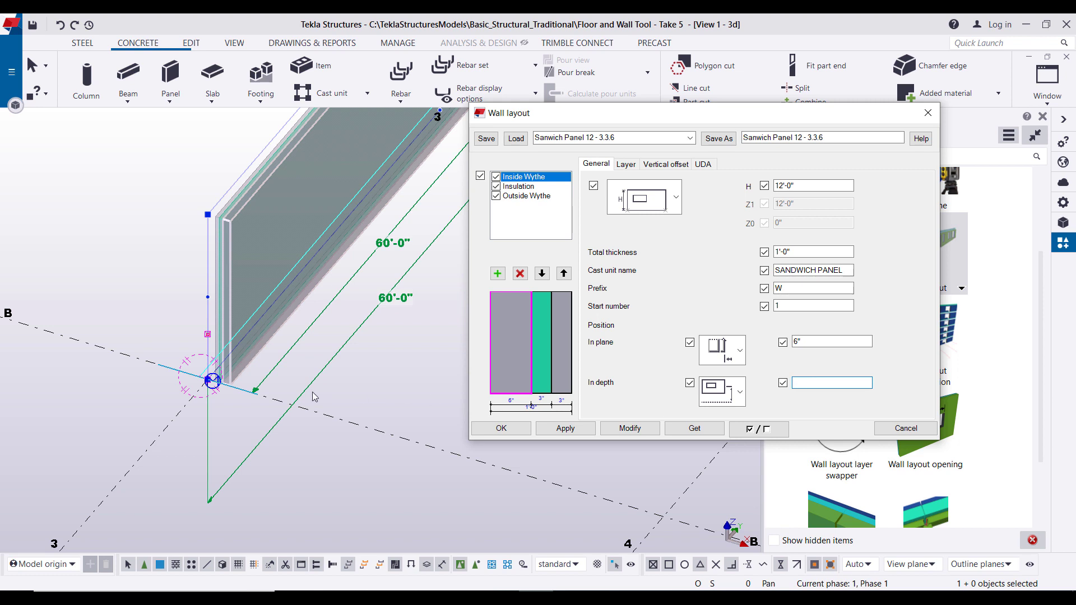
scroll(252, 387, "up", 2)
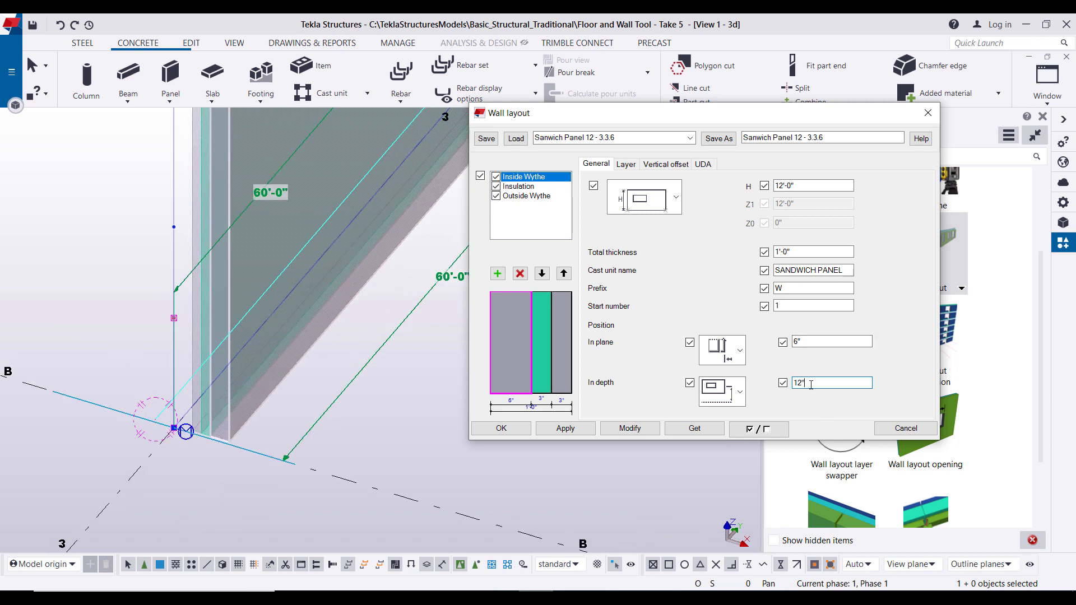
left_click(627, 429)
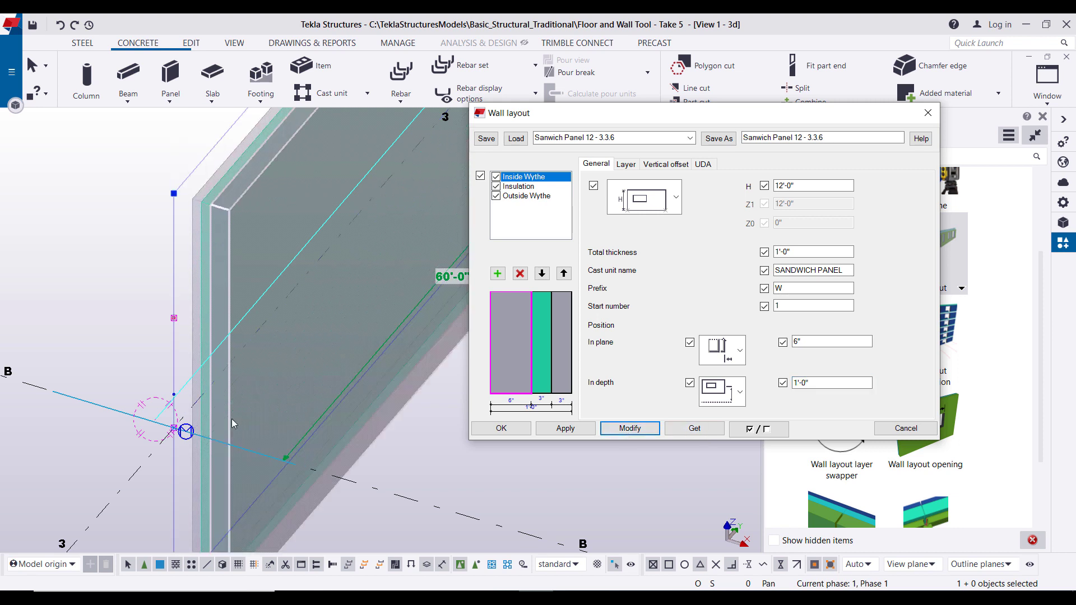
left_click(741, 394)
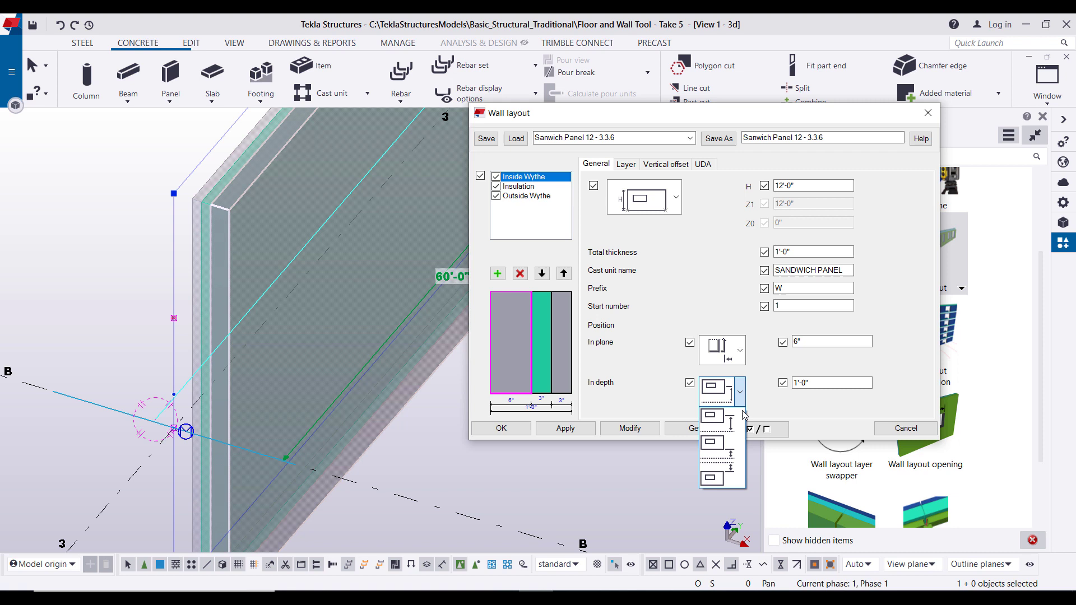
left_click(734, 453)
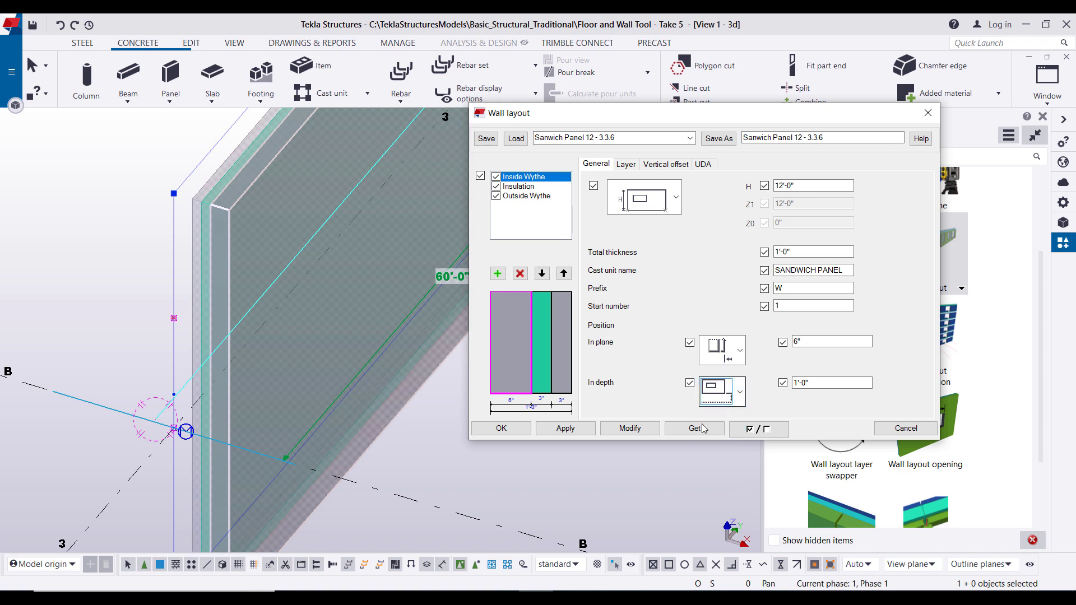
left_click(628, 429)
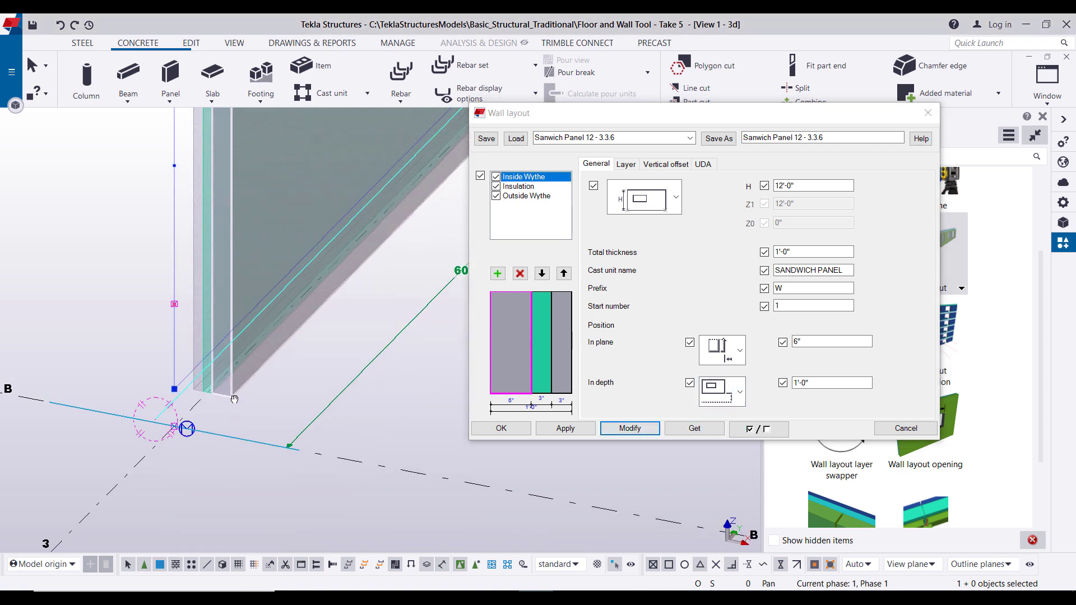
Change the in-depth offset to 1", apply it, then select and orbit the wall.
mouse_move(234, 398)
middle_mouse_down("ctrl")
mouse_move(266, 337)
mouse_move(216, 366)
mouse_move(229, 392)
middle_mouse_up("ctrl")
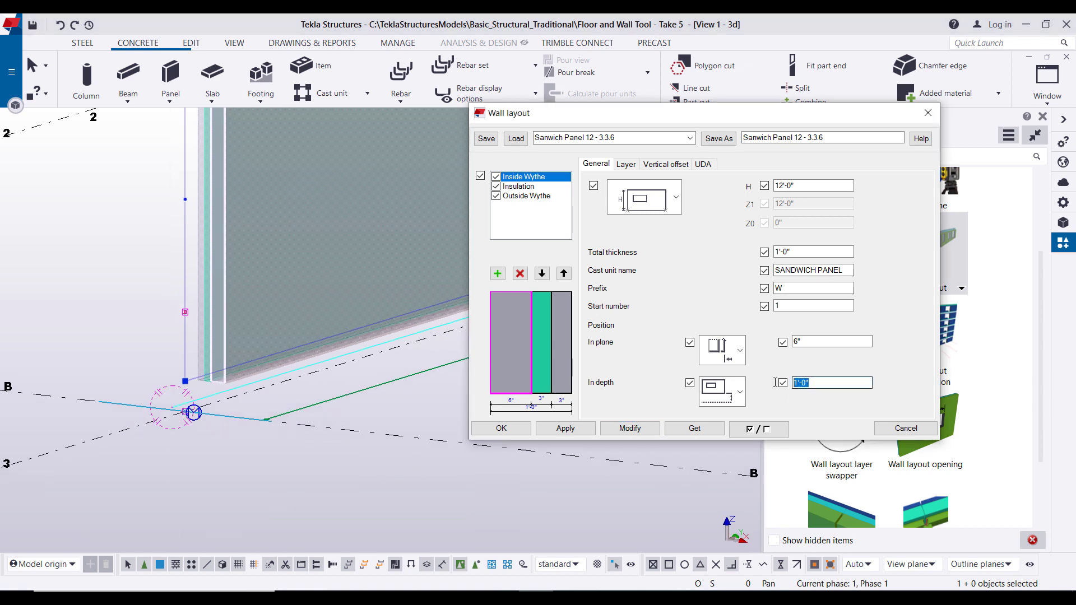
left_click_drag(868, 383, 774, 387)
left_click(649, 430)
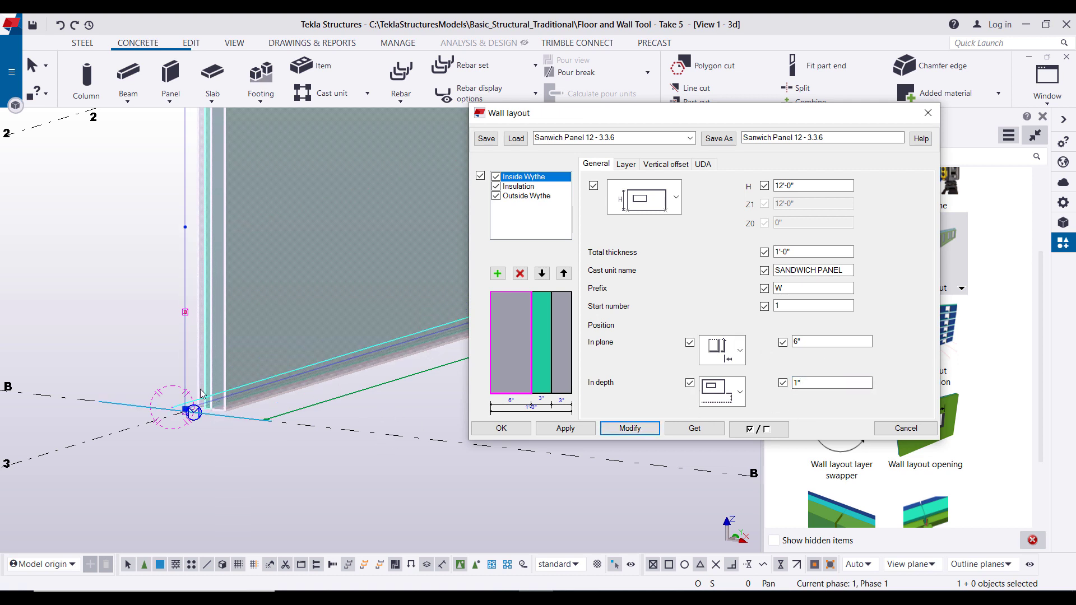
left_click(221, 393)
middle_click_drag(273, 396, 402, 305, "ctrl")
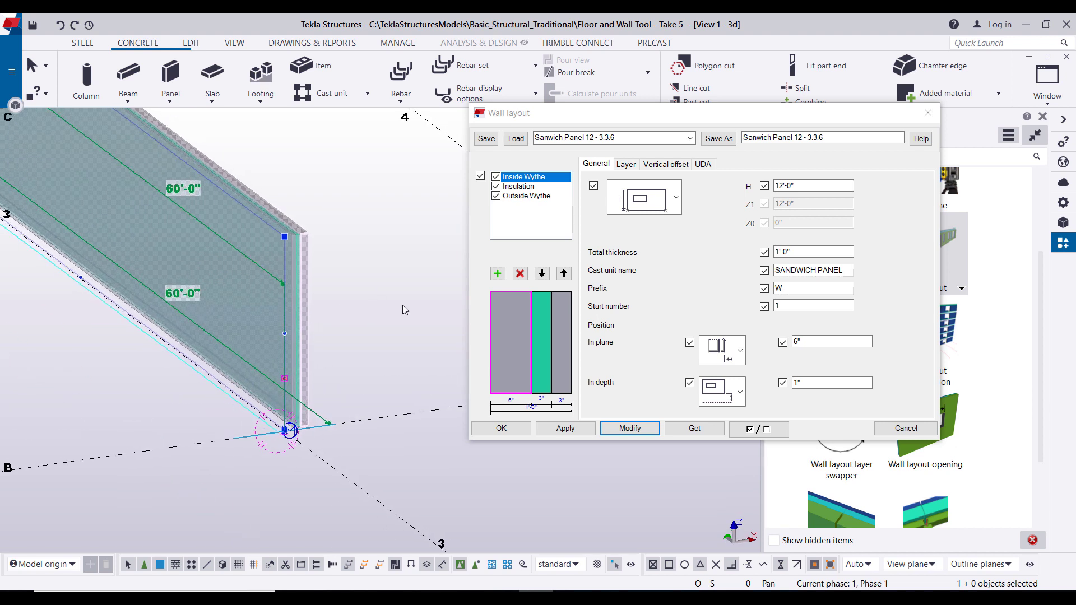
On the Layer tab, cycle through the Inside Wythe, Insulation and Outside Wythe layers.
left_click(637, 167)
left_click(555, 187)
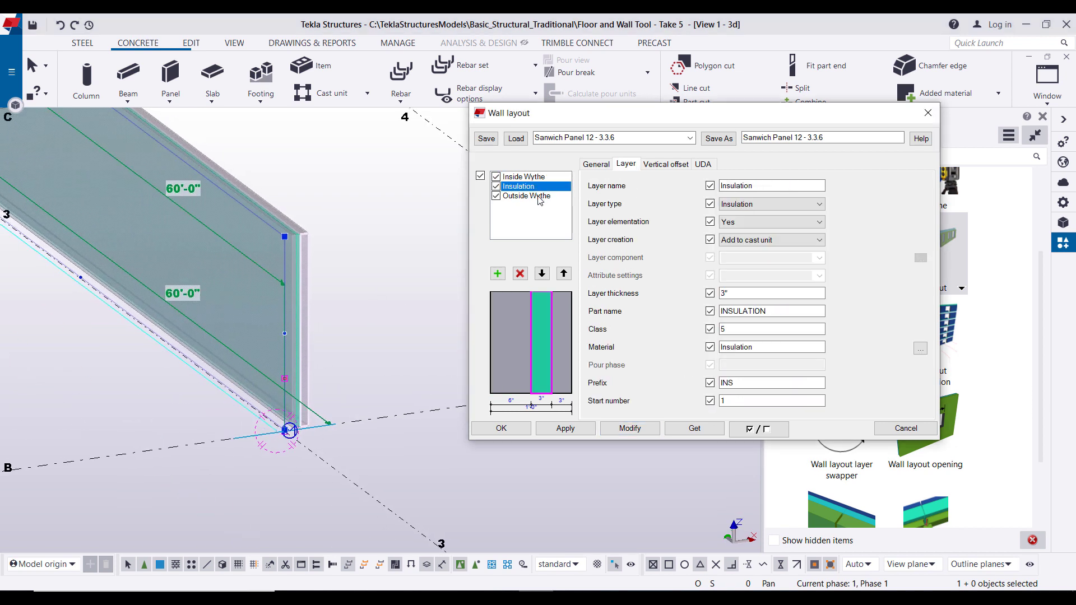
left_click(539, 196)
left_click(537, 186)
left_click(536, 178)
left_click(530, 187)
left_click(530, 196)
left_click(528, 185)
left_click(528, 177)
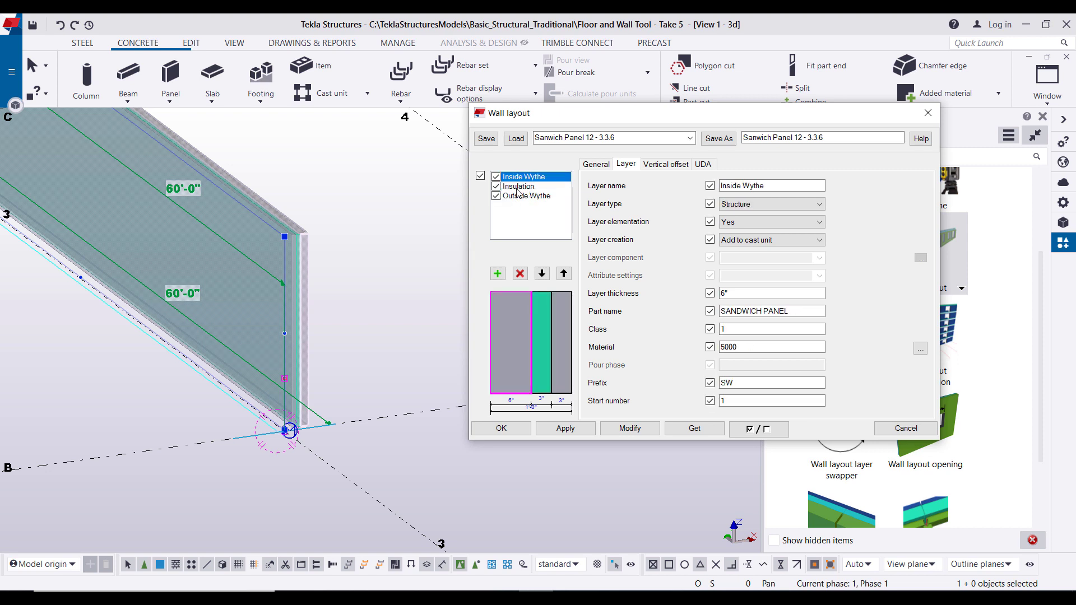
left_click(518, 187)
left_click(520, 196)
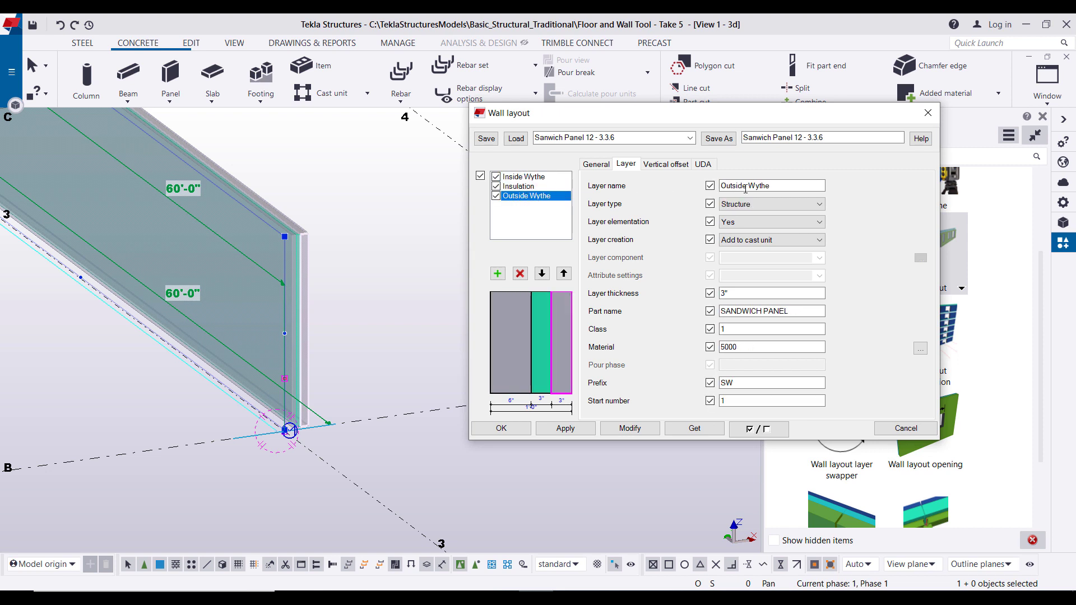
left_click(527, 177)
Check the Inside Wythe layer name, comparing it against the Insulation and Outside Wythe layers.
double_click(742, 185)
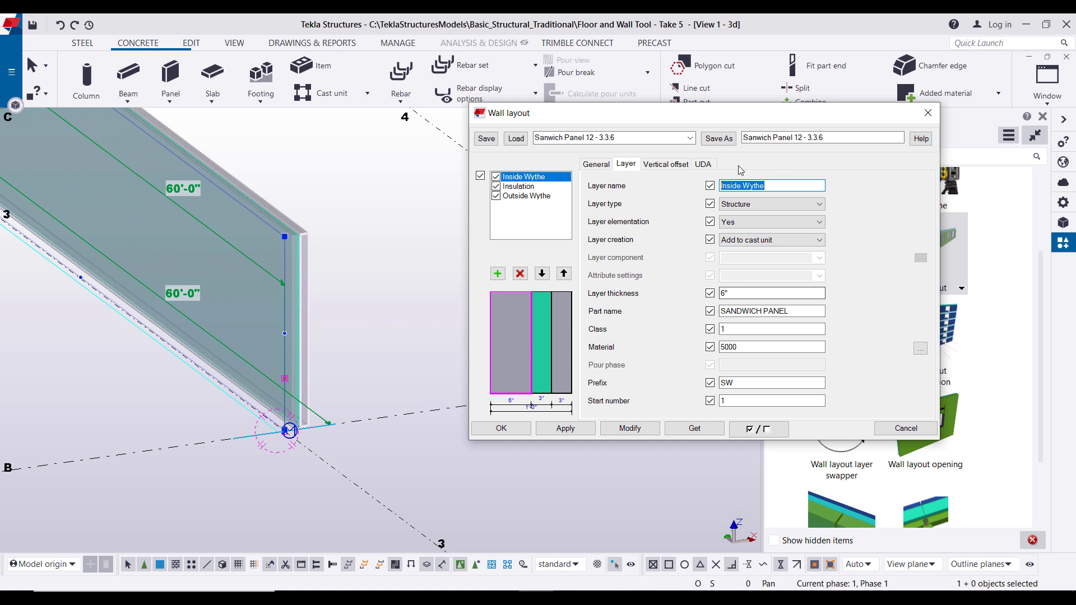
left_click(538, 191)
left_click(526, 196)
left_click(524, 177)
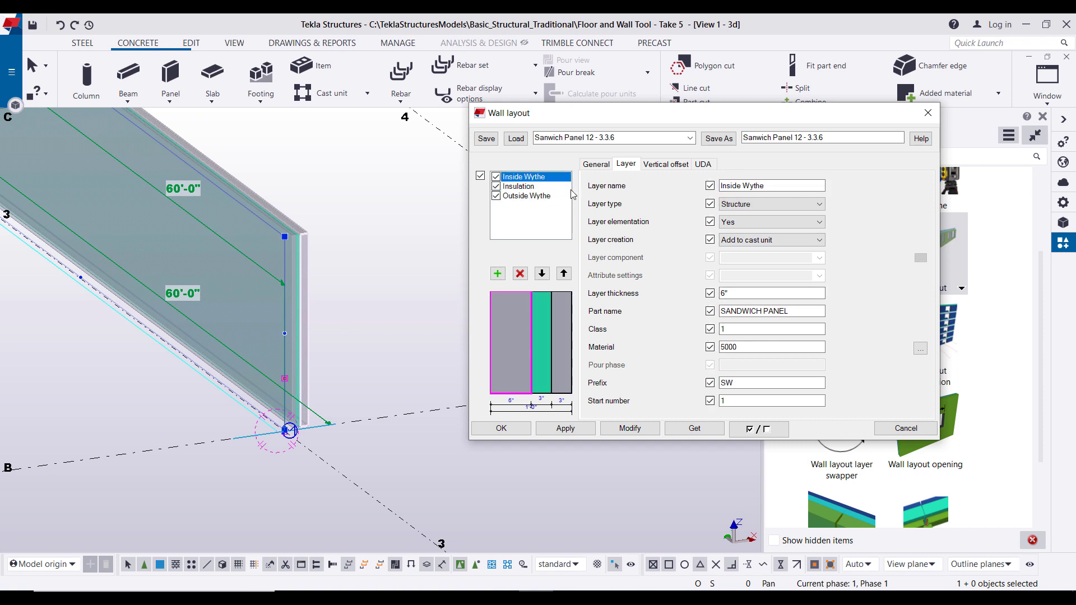
double_click(727, 186)
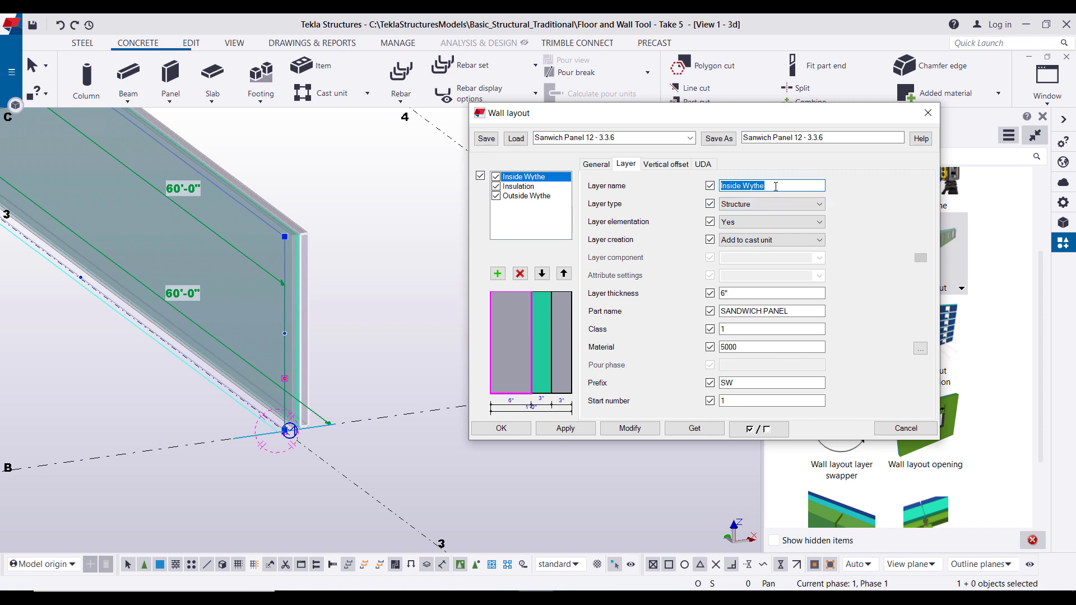
left_click(533, 190)
left_click(524, 177)
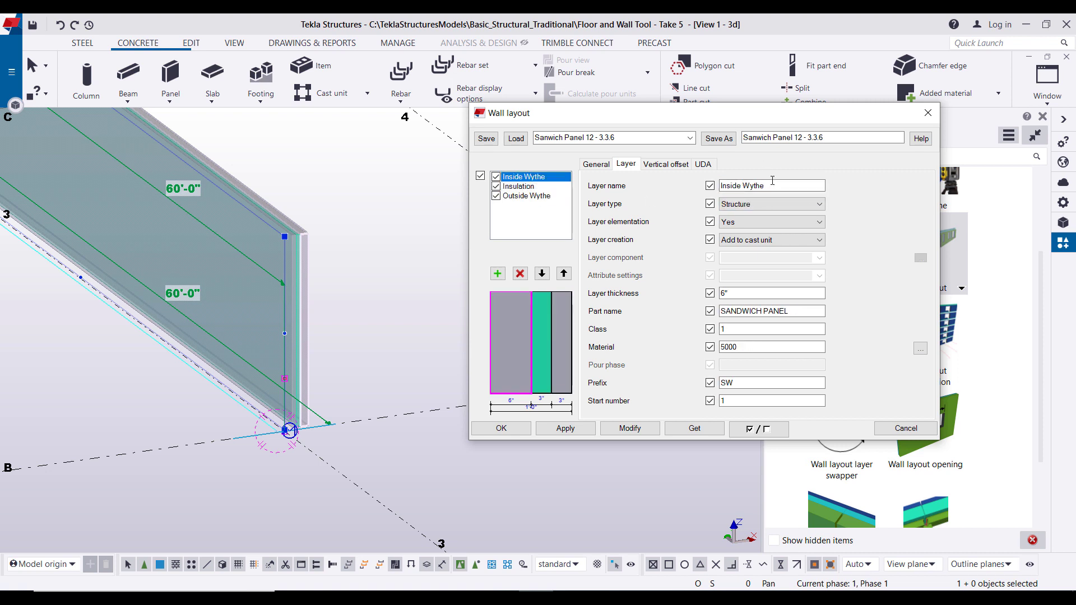
Review Inside Wythe's SANDWICH PANEL name, 6" thickness and material 5000, then list layer types.
double_click(754, 311)
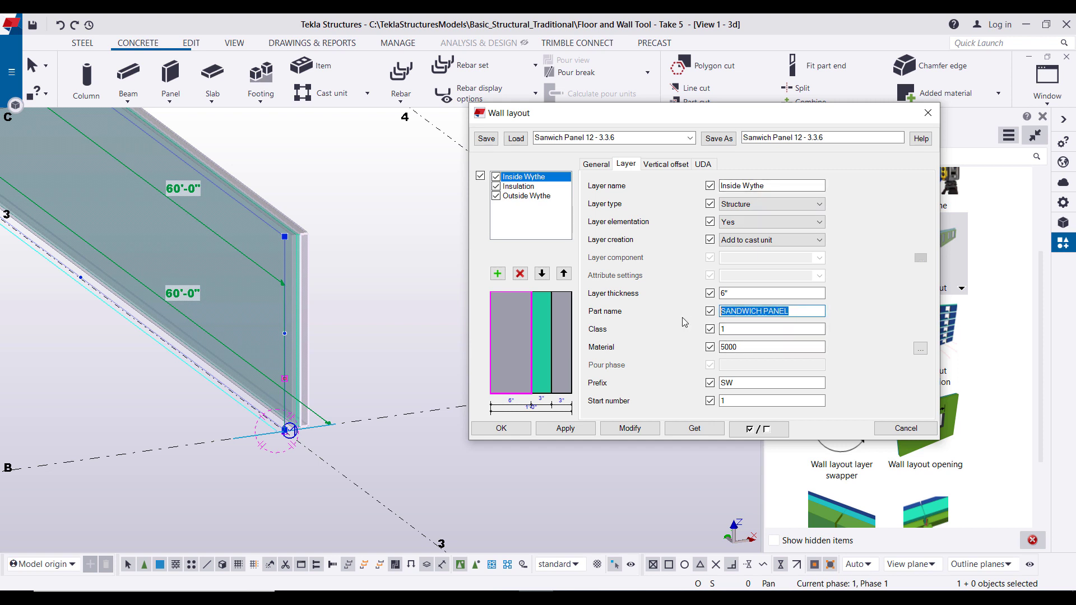
key("shift+Tab")
key("shift+Tab")
key("Tab")
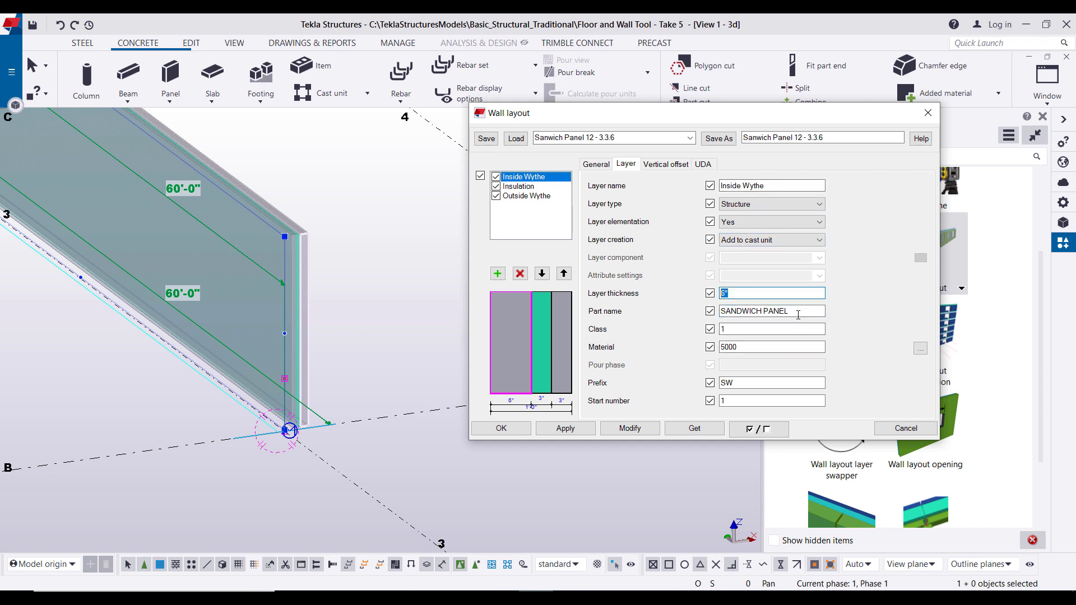
key("Tab")
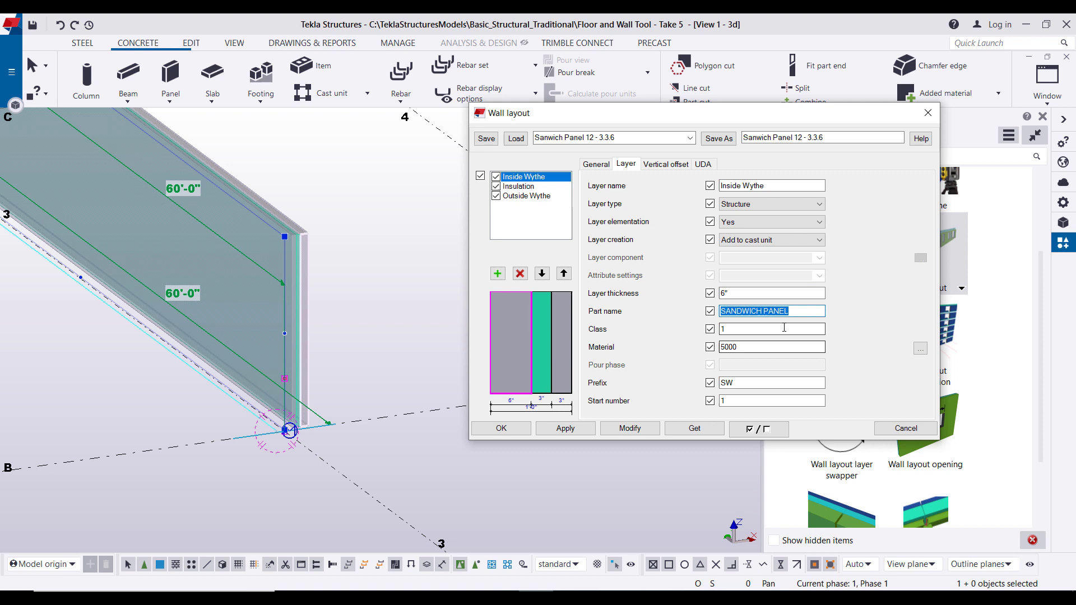
key("Tab")
key("Tab")
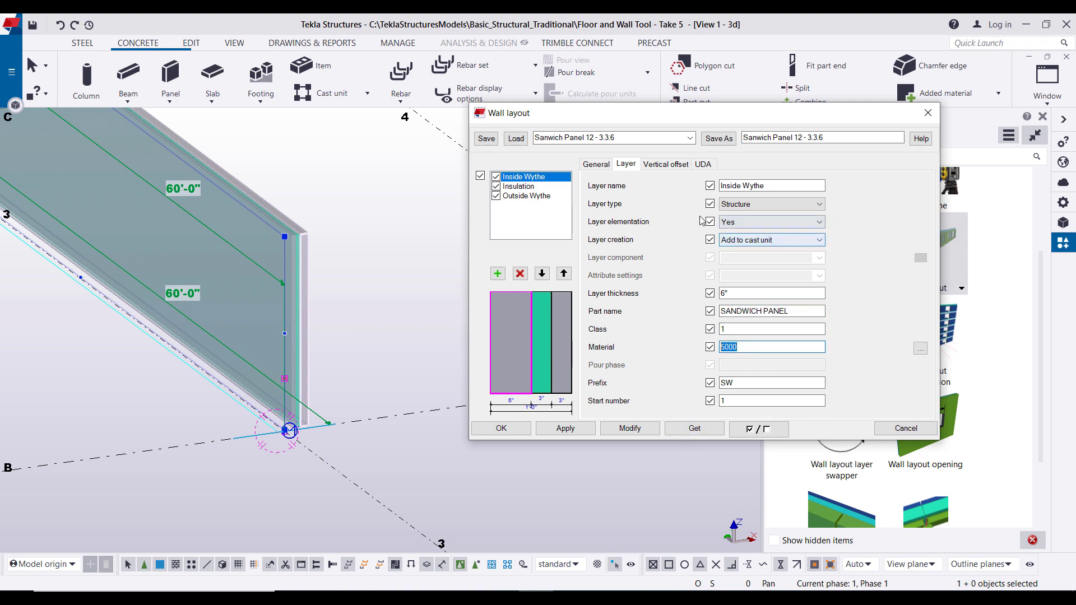
left_click(767, 211)
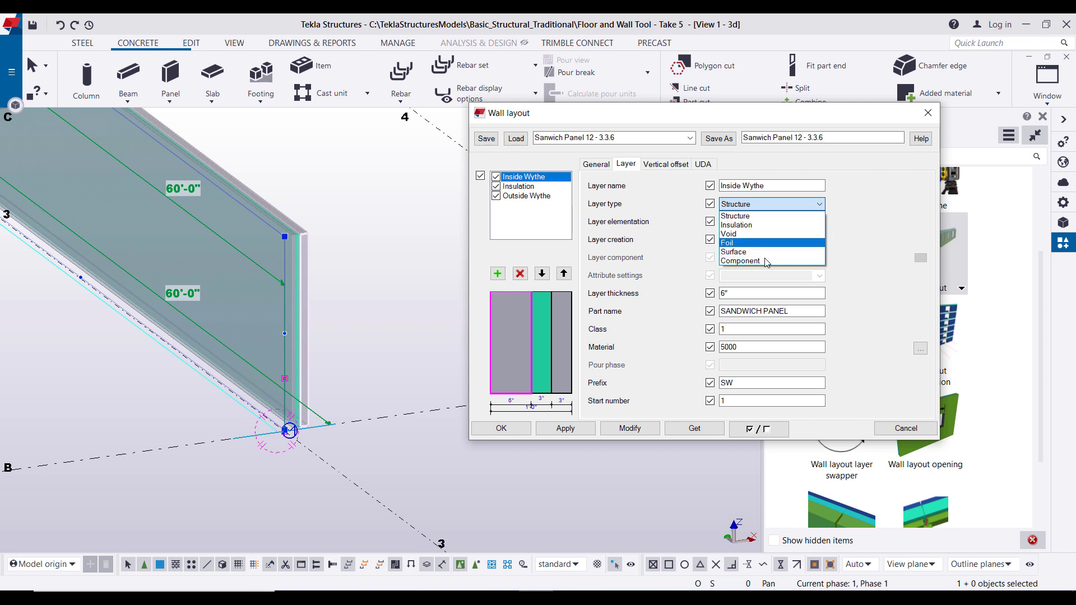
Show the Insulation layer (3" thick, prefix INS), leaving its type Insulation and elementation Yes.
left_click(866, 212)
left_click(541, 187)
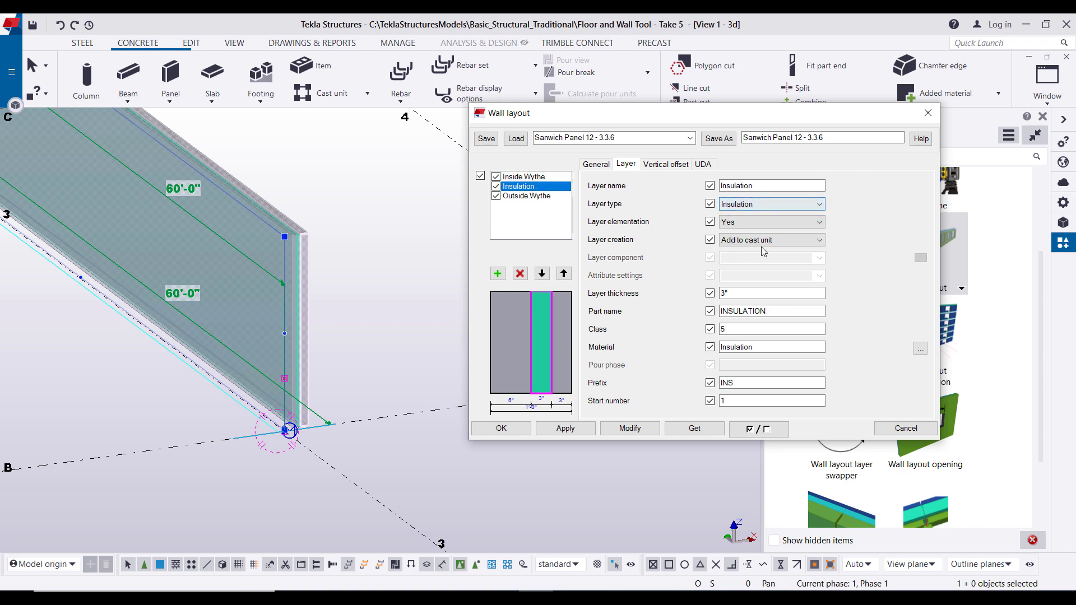
left_click(787, 222)
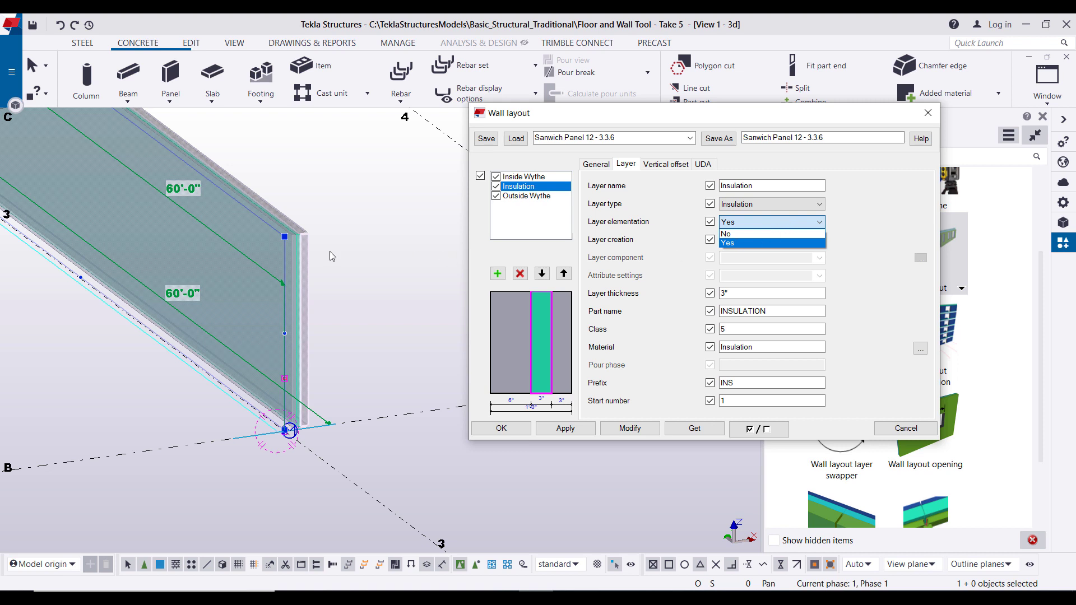
left_click(355, 237)
scroll(354, 237, "up", 2)
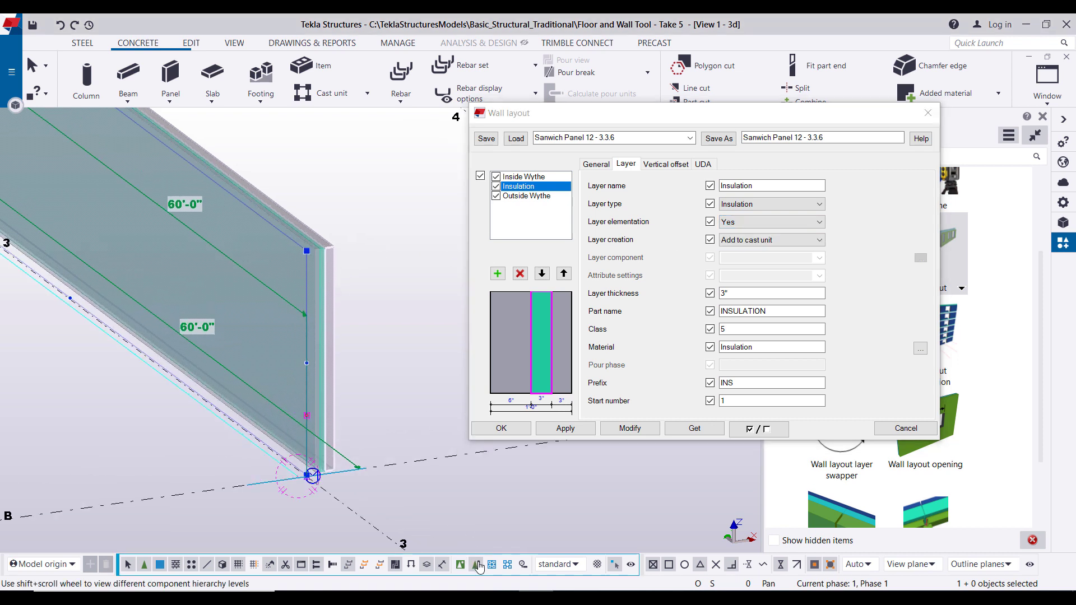
scroll(310, 287, "up", 3)
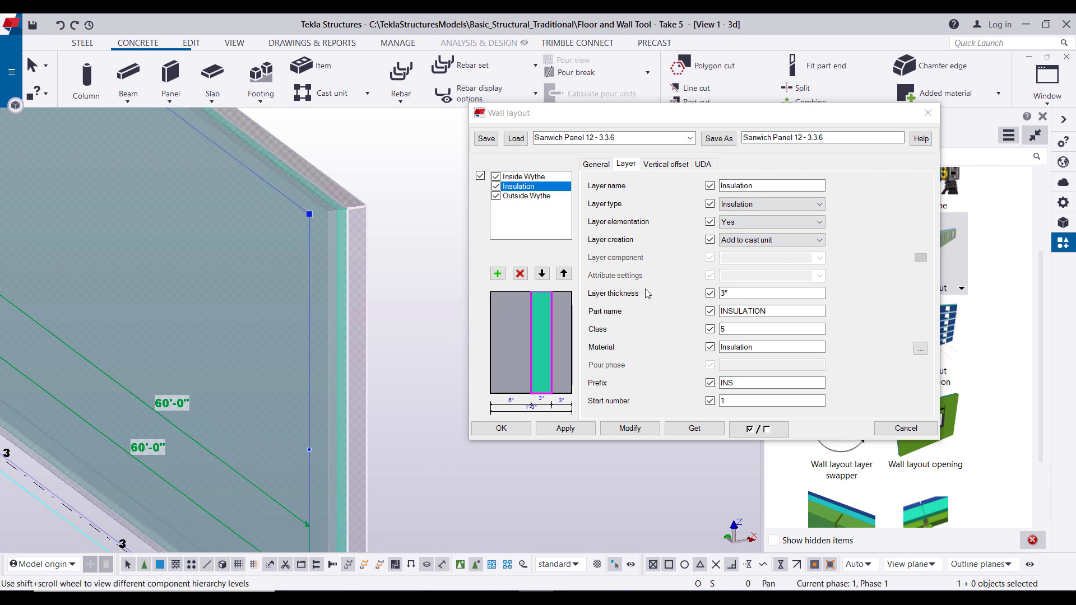
Apply a 6" top vertical offset to the Inside Wythe layer.
left_click(664, 164)
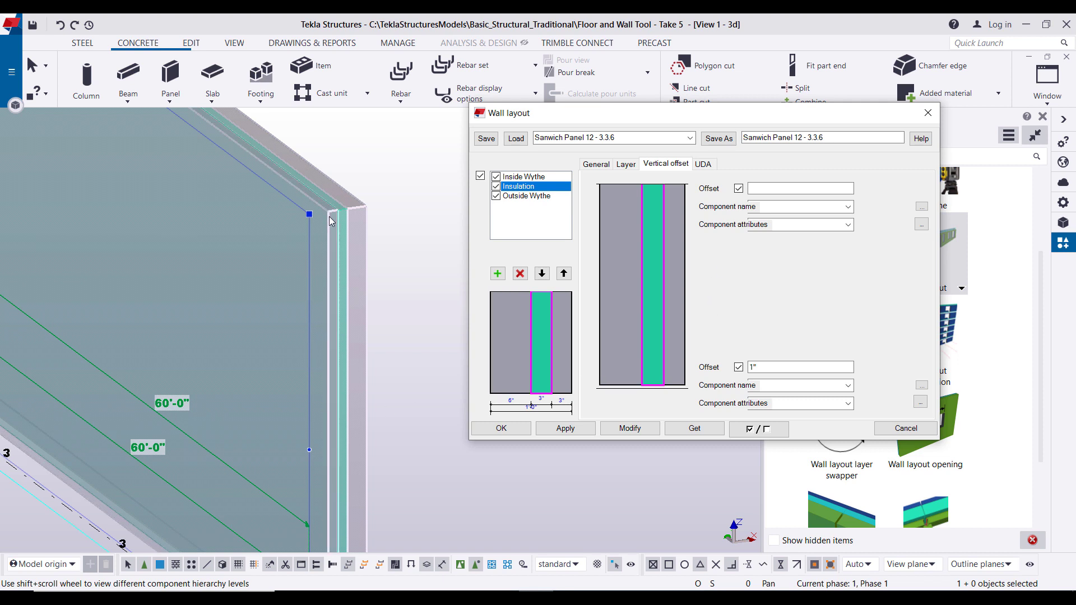
scroll(325, 219, "up", 3)
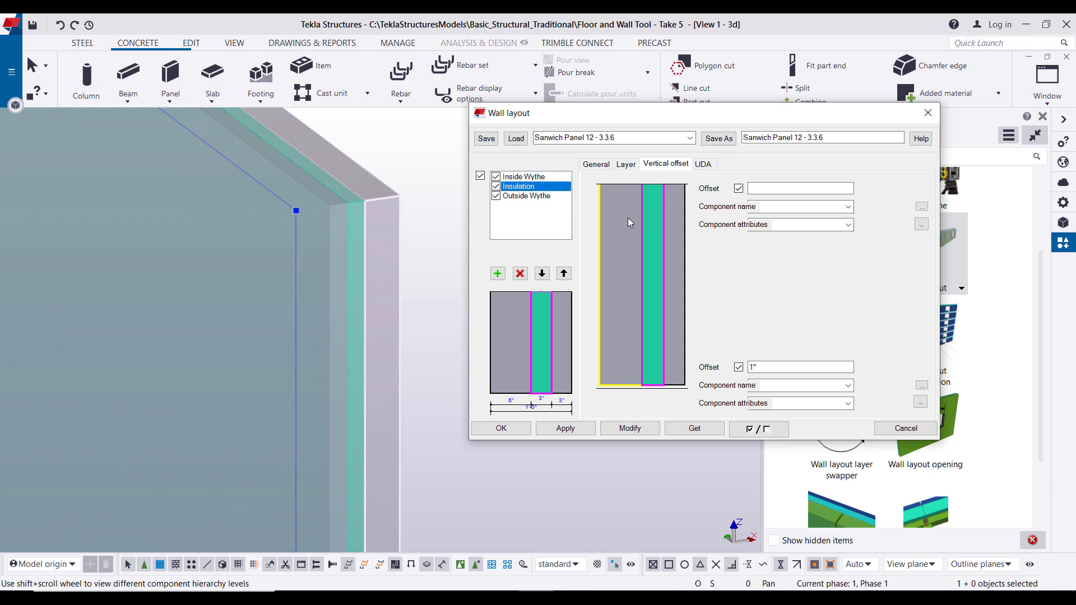
left_click(680, 207)
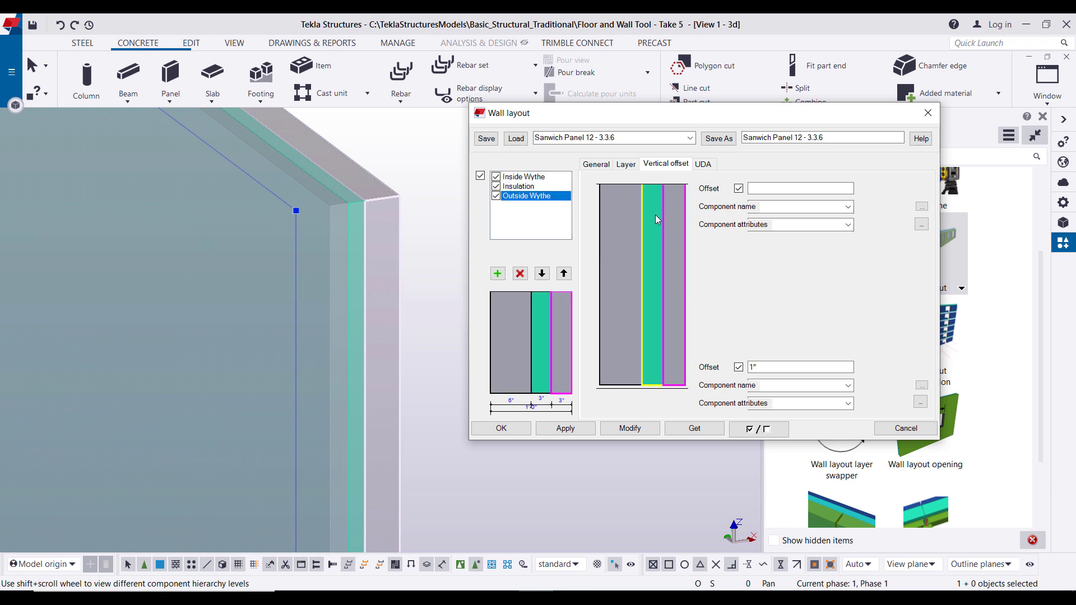
left_click(616, 220)
left_click(760, 190)
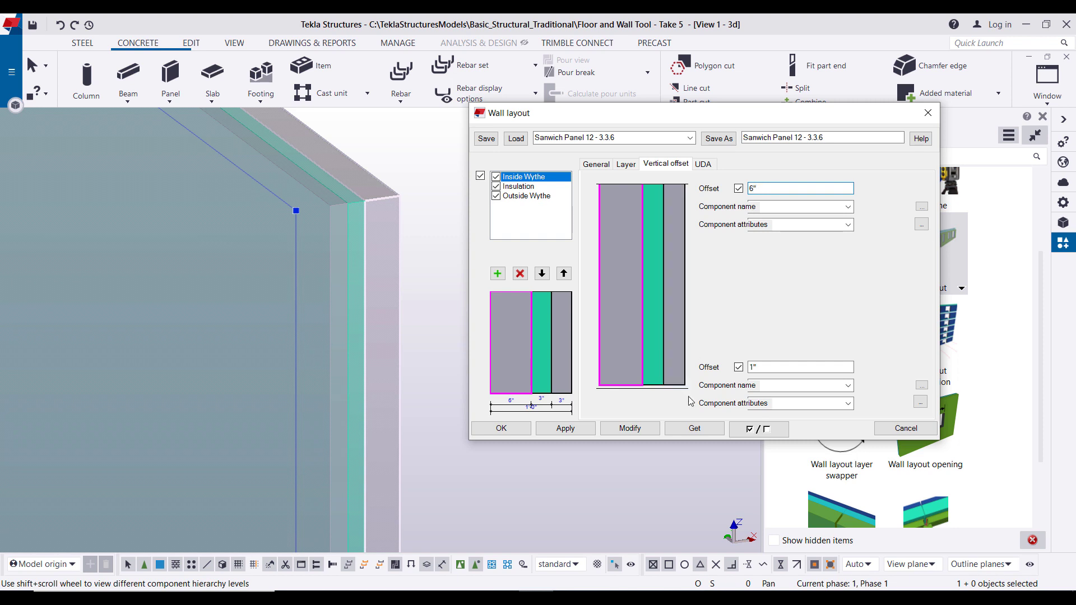
left_click(639, 431)
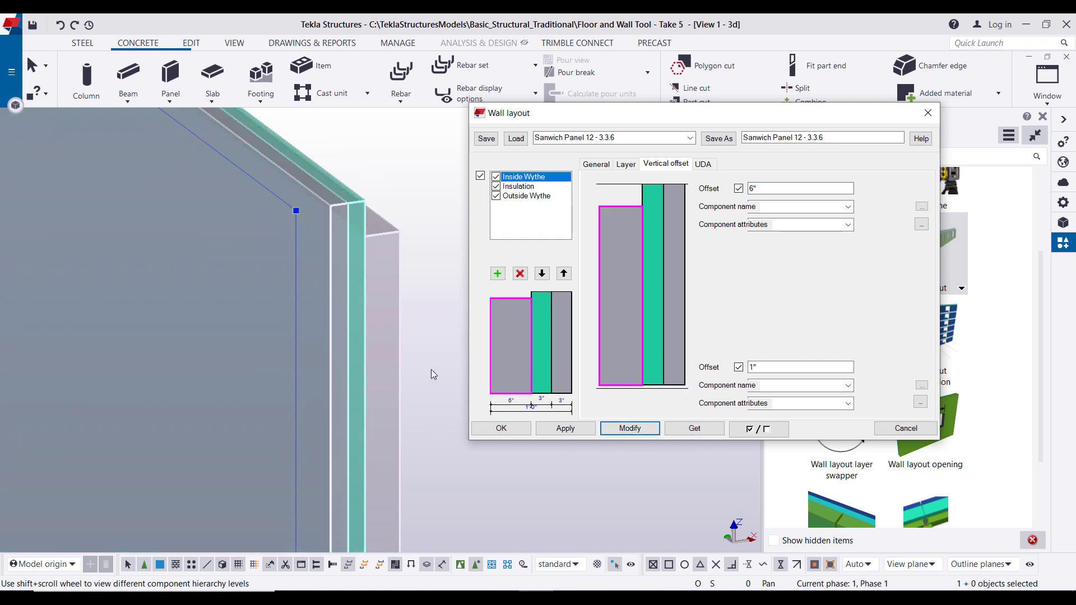
Give the Insulation layer a 2" top offset, then change it to 1'-0".
left_click(657, 227)
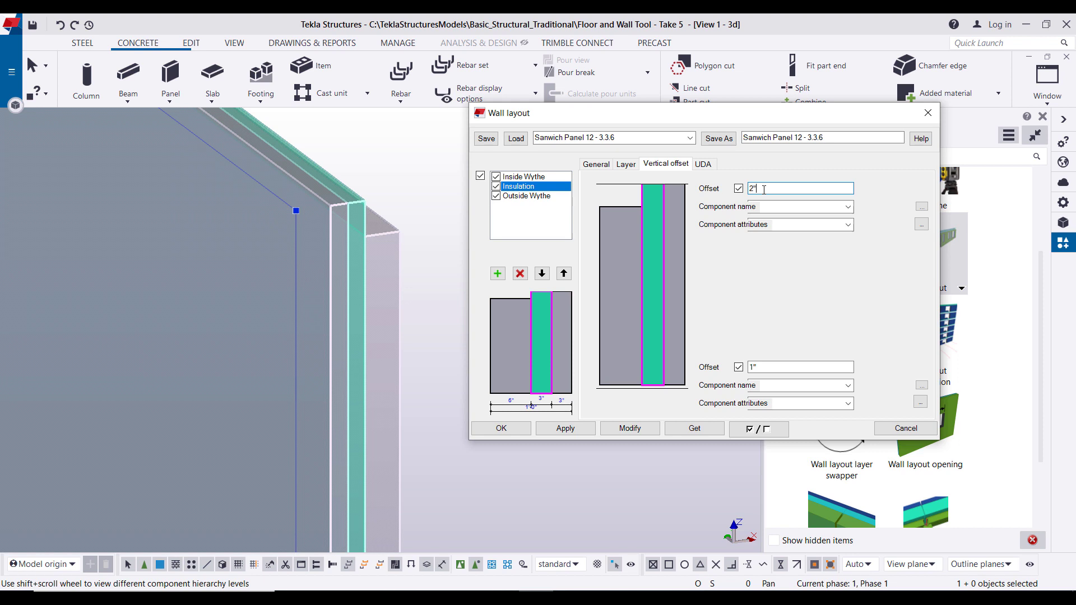
left_click(629, 428)
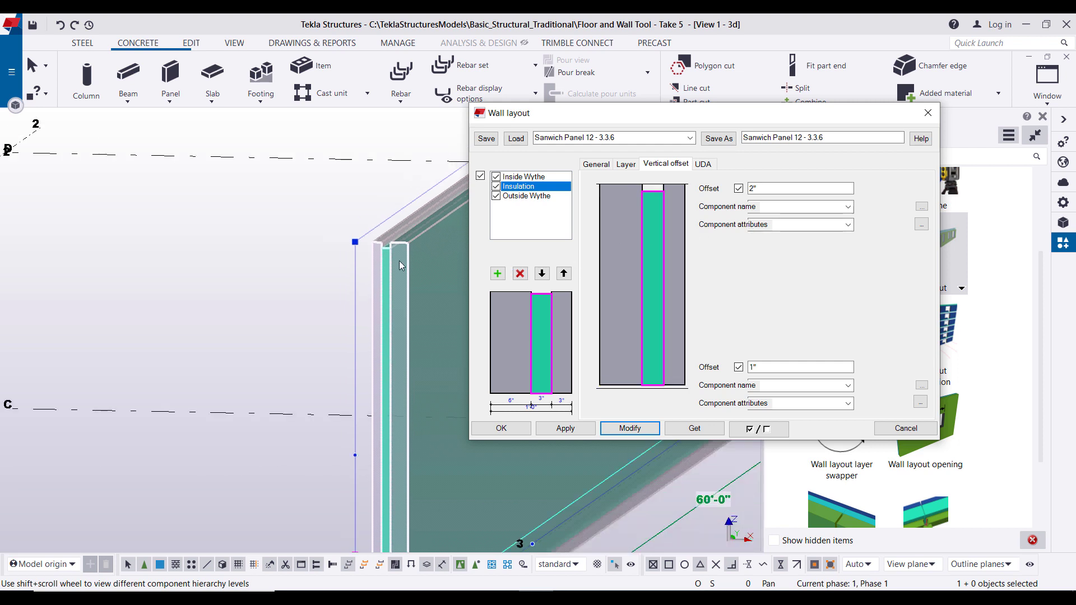
scroll(414, 224, "down", 2)
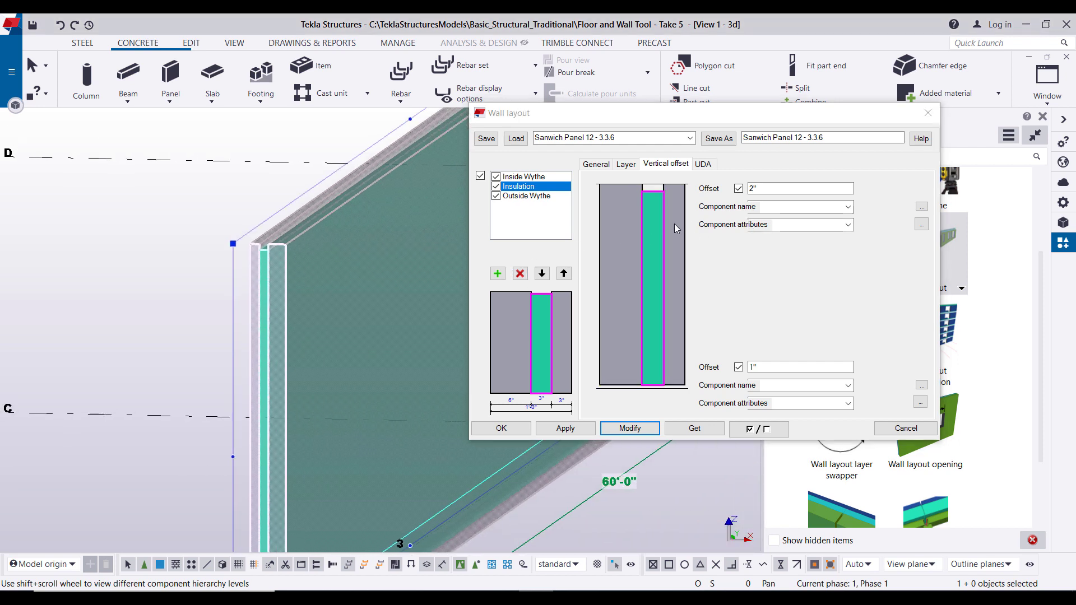
left_click(658, 224)
double_click(754, 188)
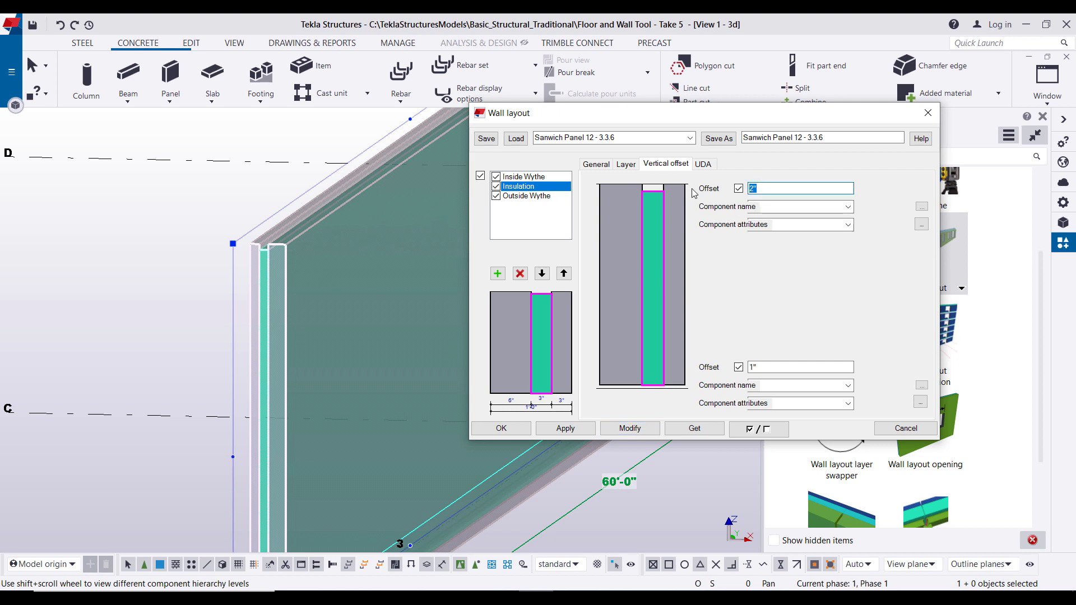
left_click(630, 428)
Check the Inside Wythe's bottom offset, then bring up the wall's UDA page.
scroll(265, 285, "up", 2)
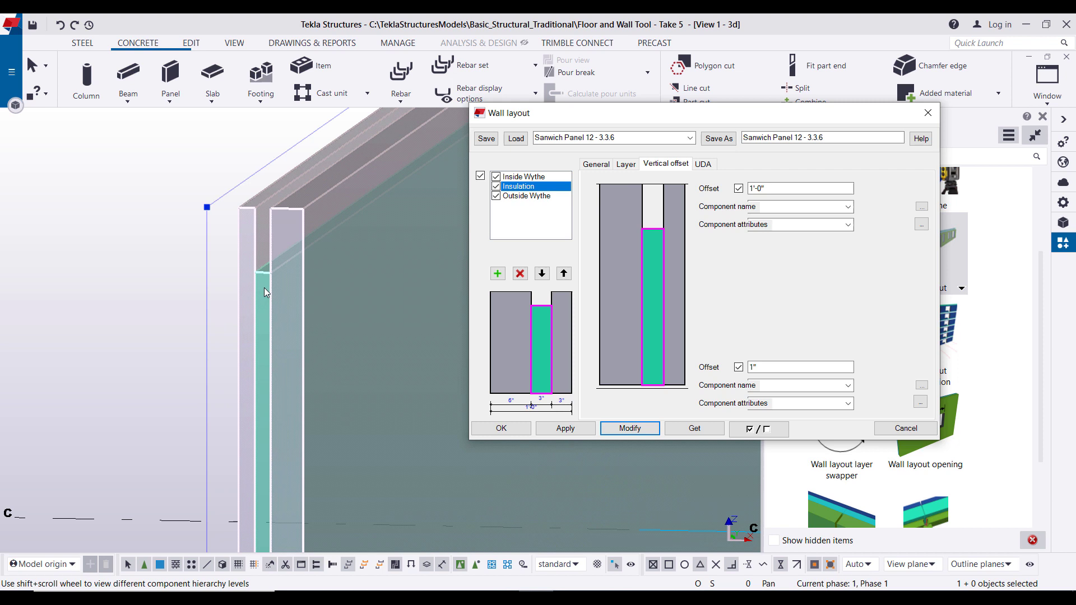
scroll(264, 259, "down", 2)
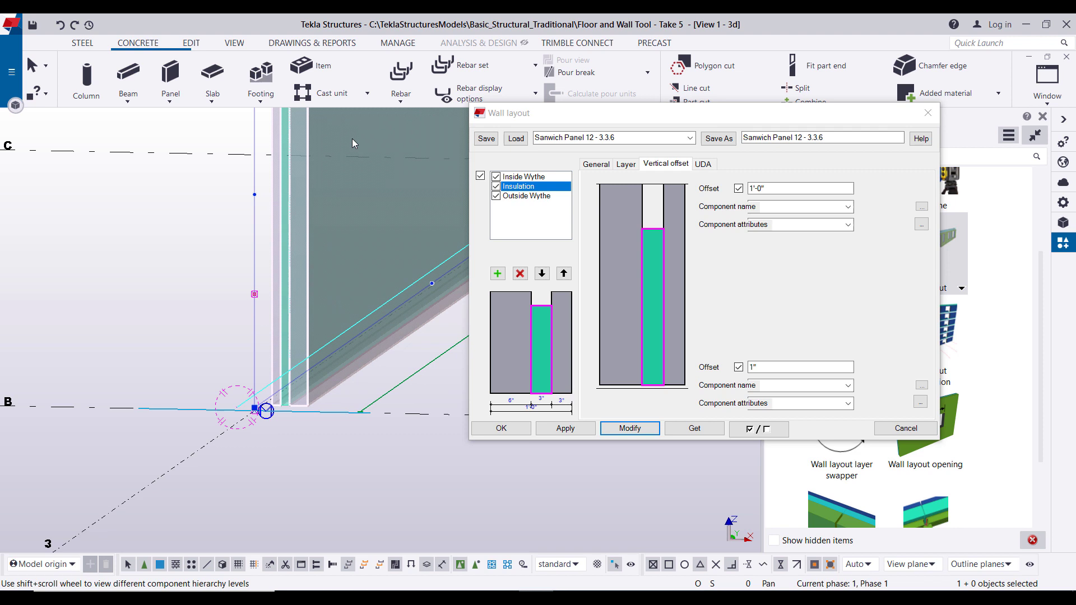
scroll(276, 409, "up", 5)
left_click(784, 367)
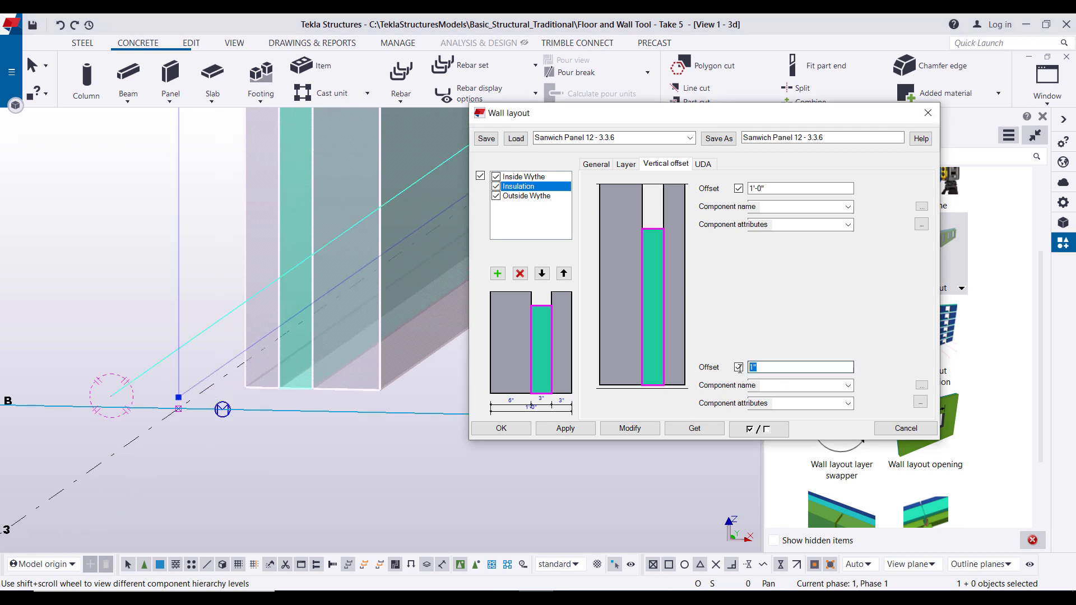
left_click(634, 370)
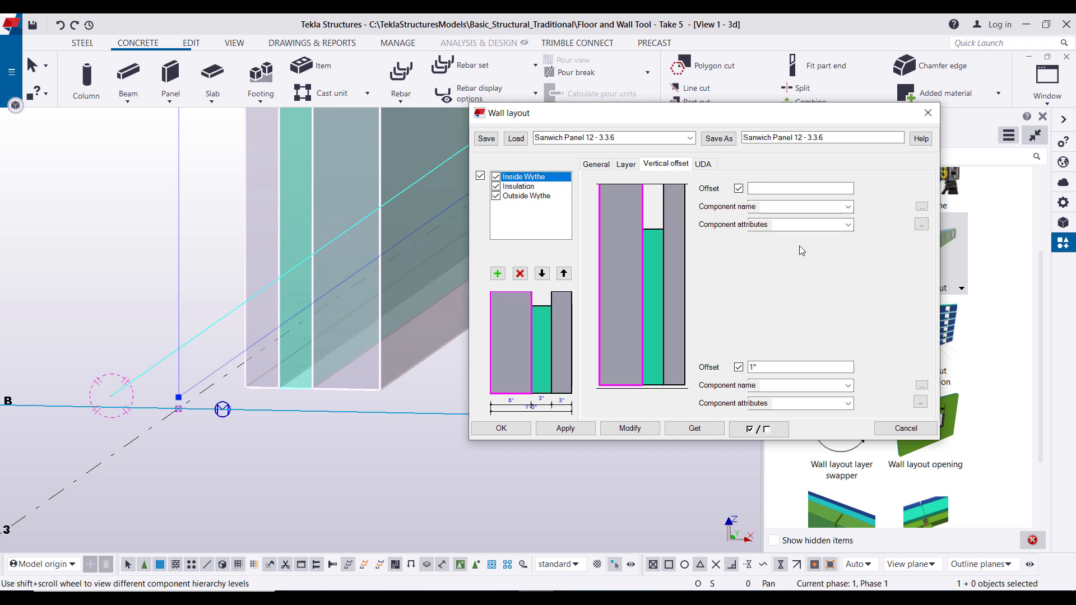
scroll(328, 302, "down", 5)
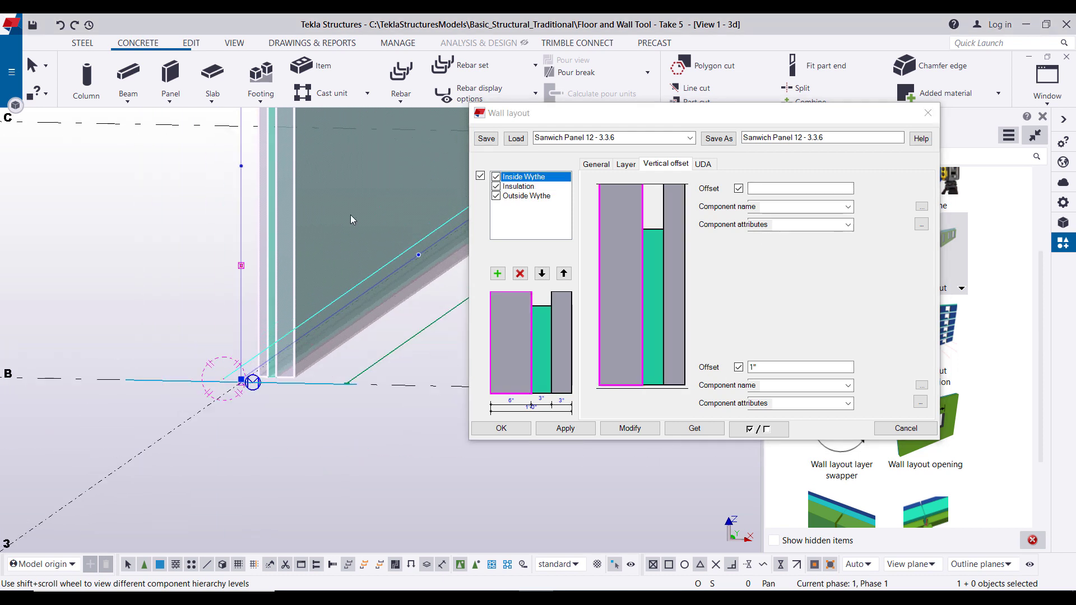
left_click(703, 164)
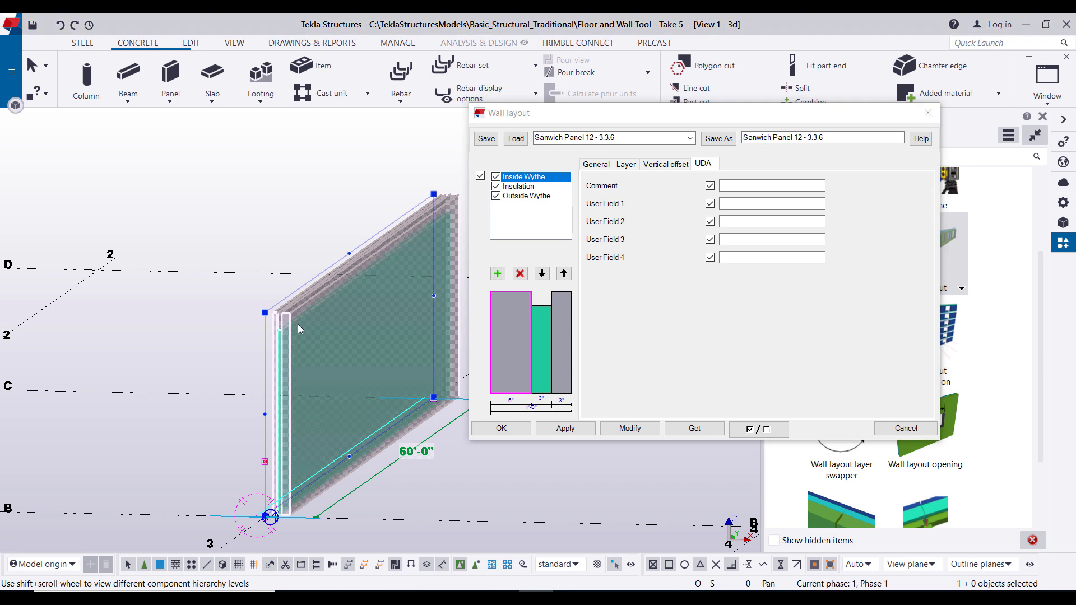
Set Comment 'fda;lfkd', User Field 2 'adf;akjdf', User Field 4 'fdalfda' and apply to the wall.
middle_click_drag(307, 338, 359, 346, "ctrl")
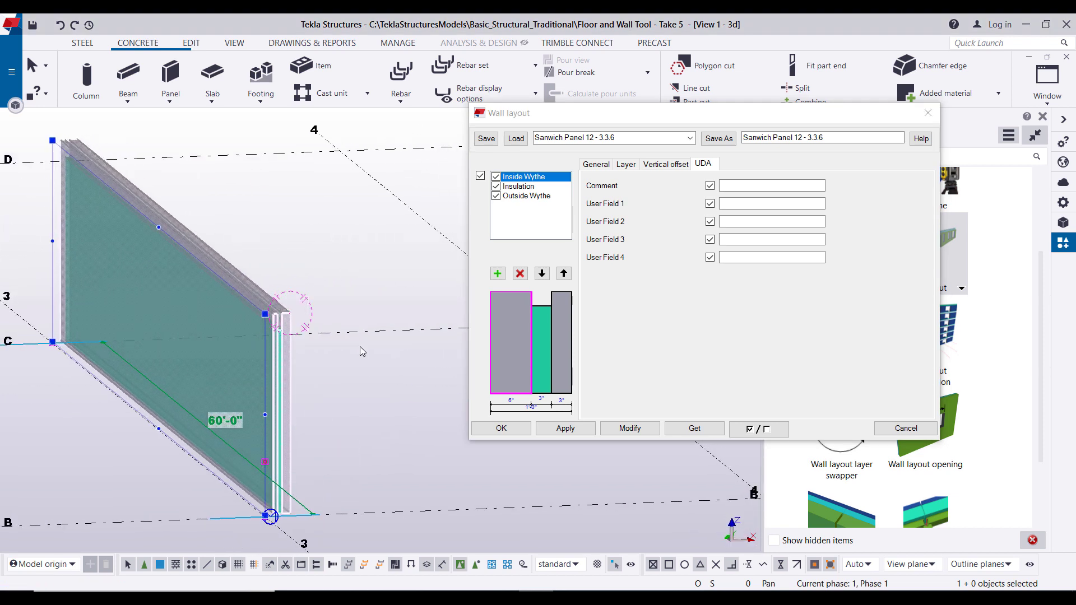
scroll(268, 305, "up", 5)
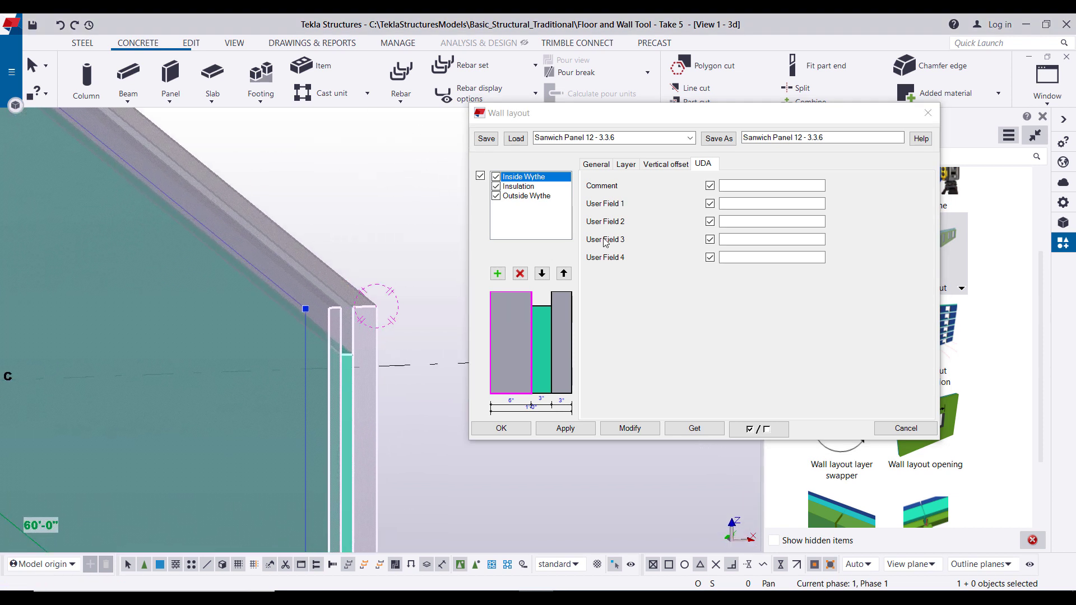
left_click(750, 186)
scroll(254, 286, "down", 3)
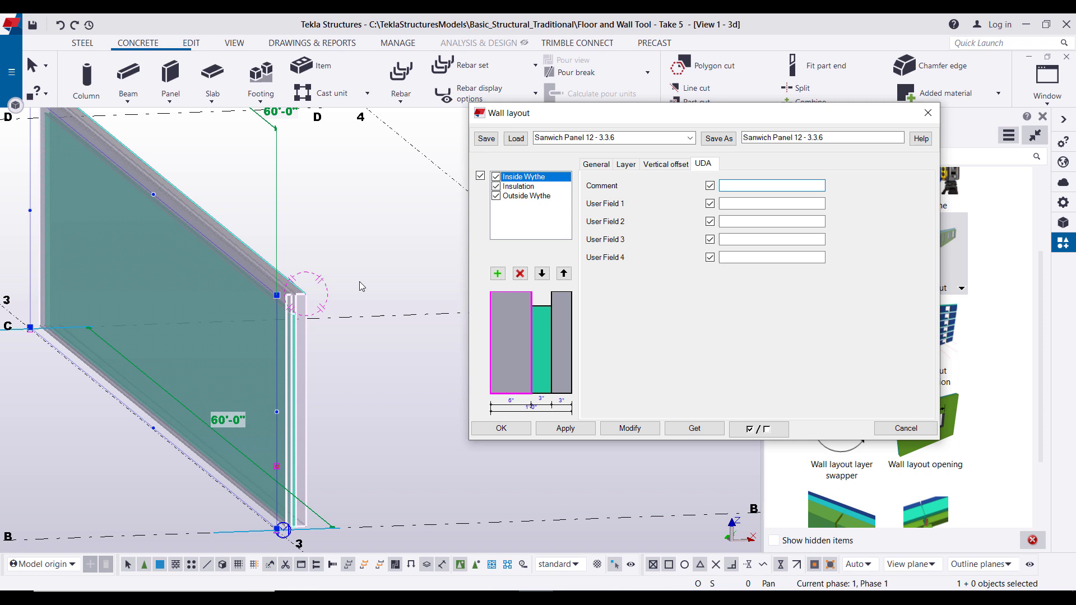
type("fda;lfkd")
key("Tab")
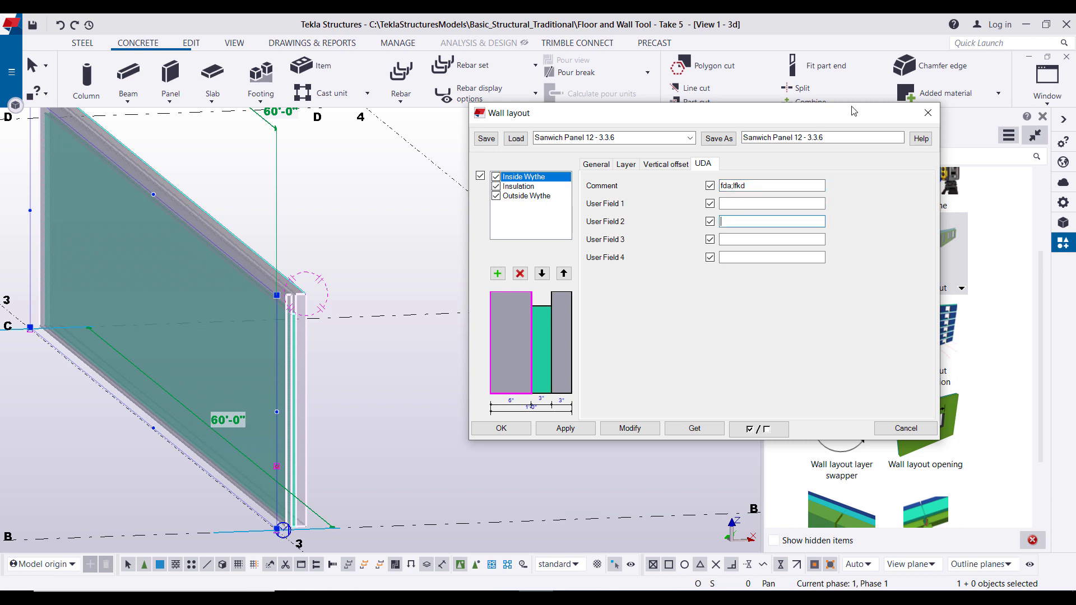
key("Tab")
key("Tab")
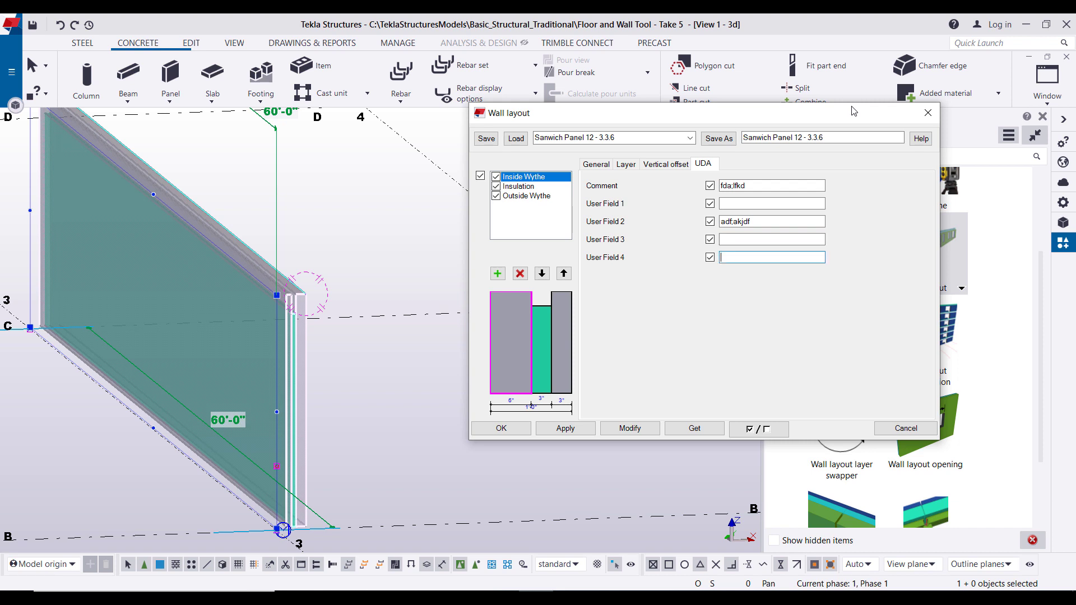
left_click(629, 428)
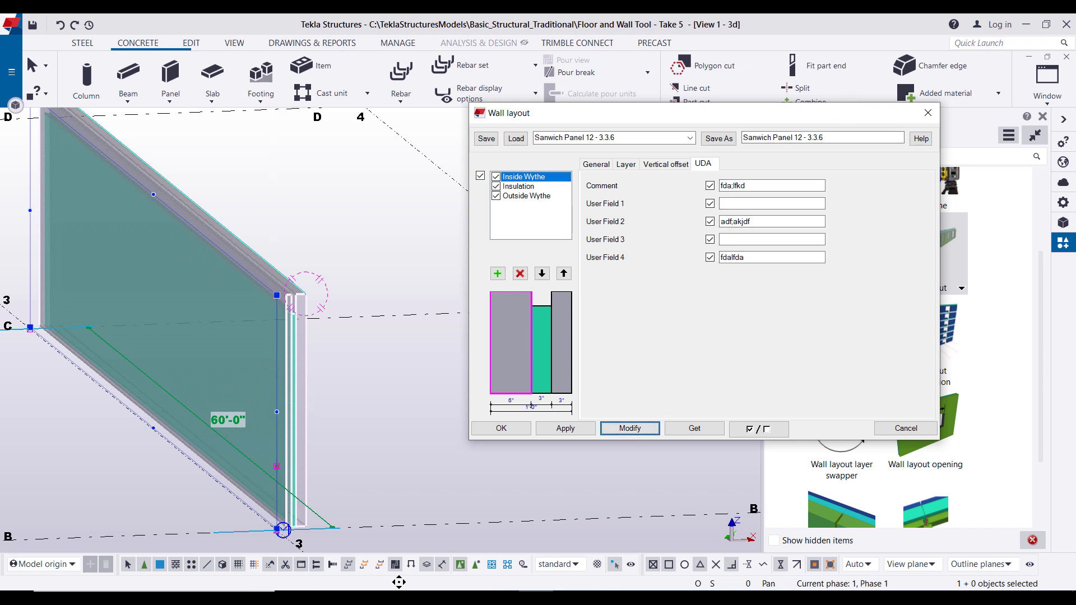
scroll(311, 300, "up", 5)
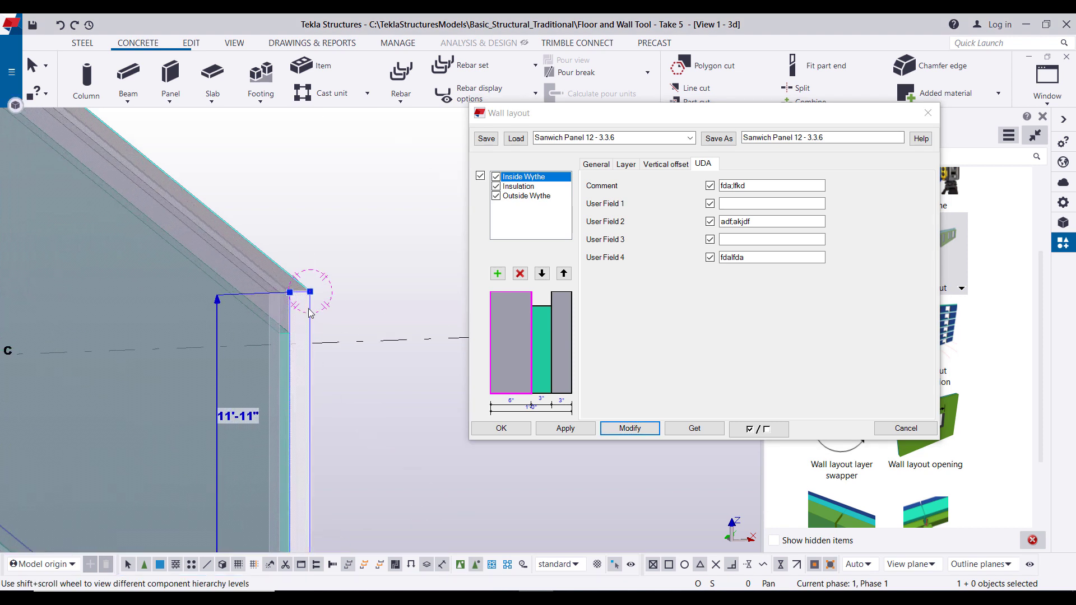
right_click(312, 315)
left_click(358, 280)
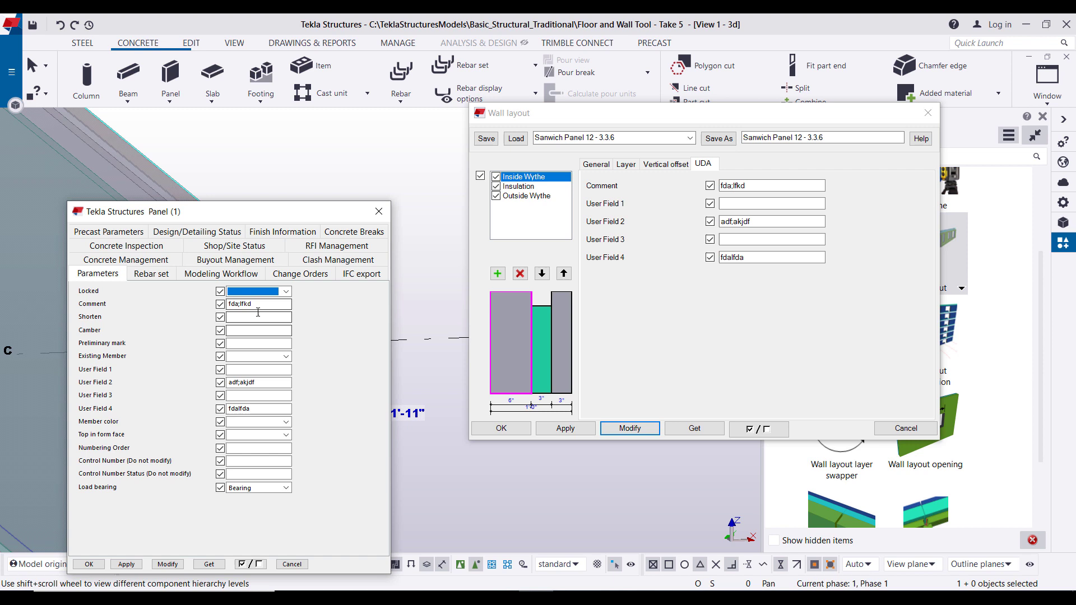
key("Tab")
key("Tab")
key("Tab")
key("Tab")
key("Tab")
key("Tab")
key("Tab")
key("Tab")
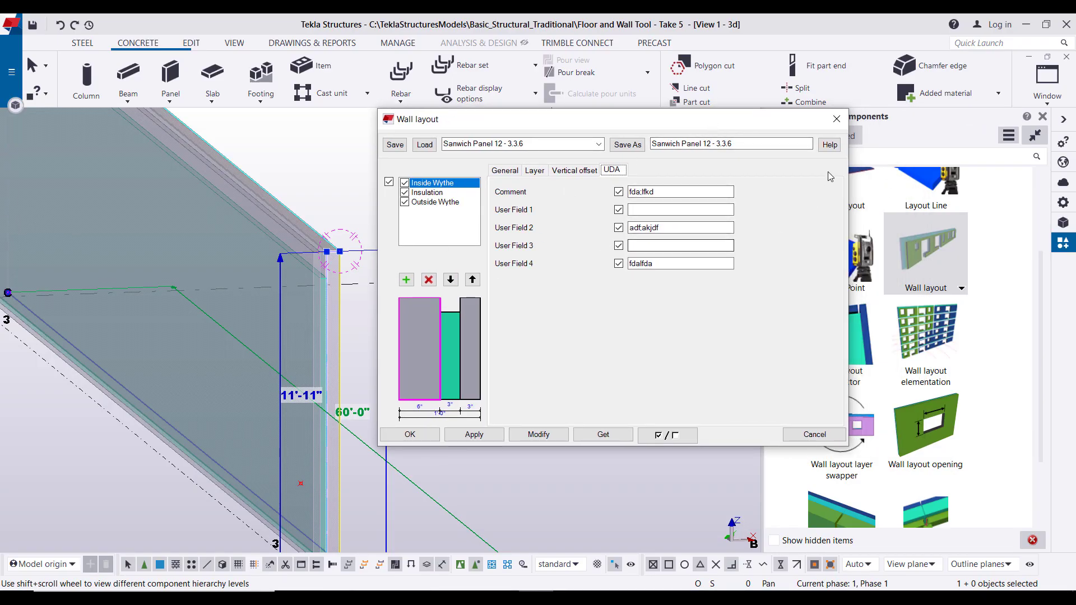
Close the wall layout settings, turn the view, and select the wall layout component.
left_click(835, 120)
scroll(299, 280, "down", 5)
middle_click_drag(299, 280, 511, 319, "ctrl")
scroll(252, 283, "down", 3)
scroll(284, 281, "up", 5)
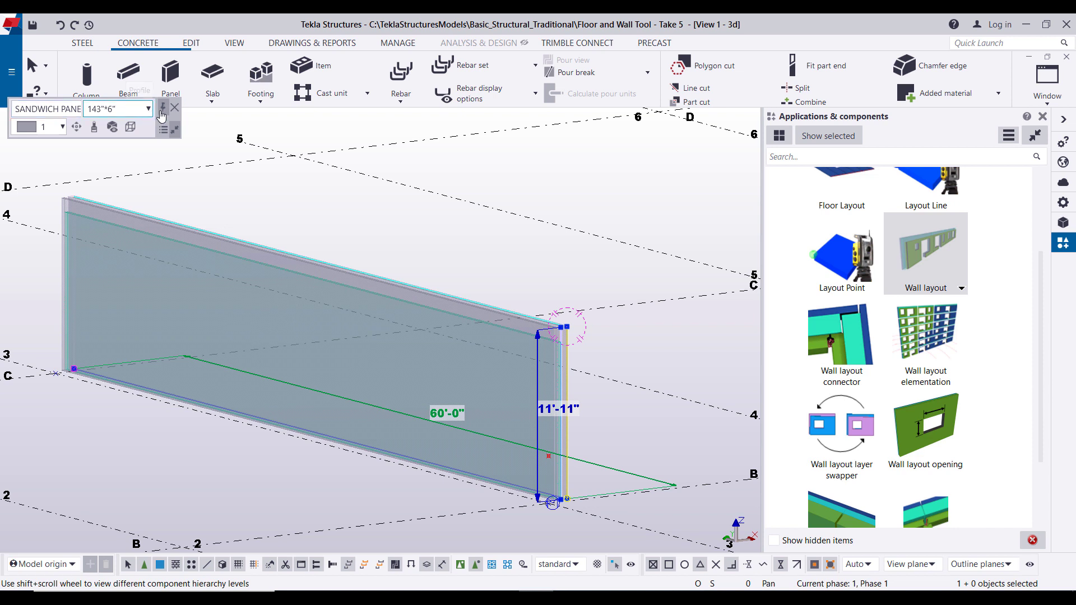
scroll(333, 275, "down", 3)
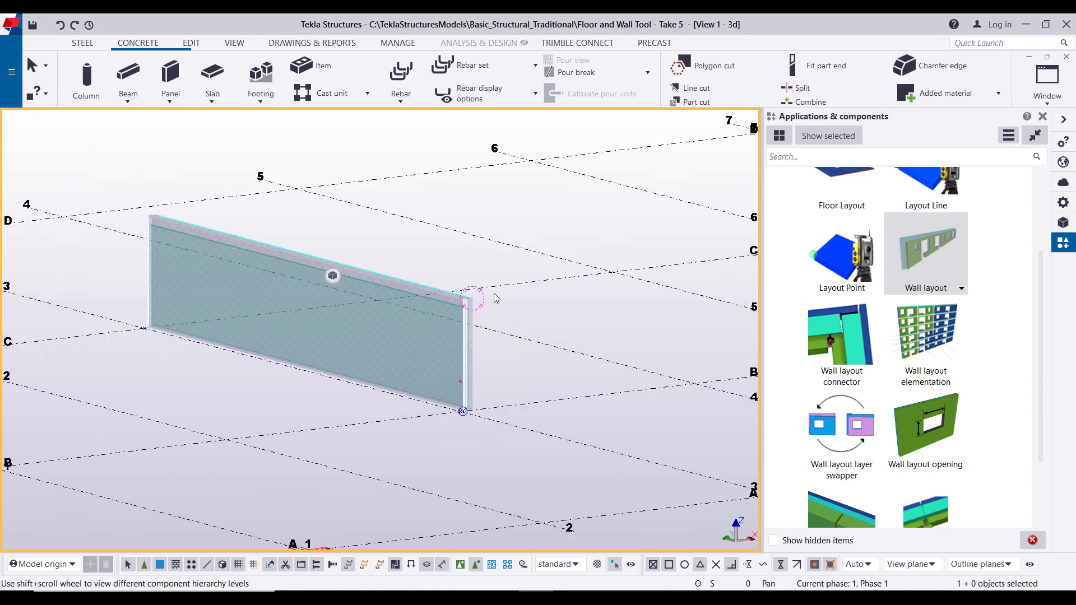
left_click(678, 415)
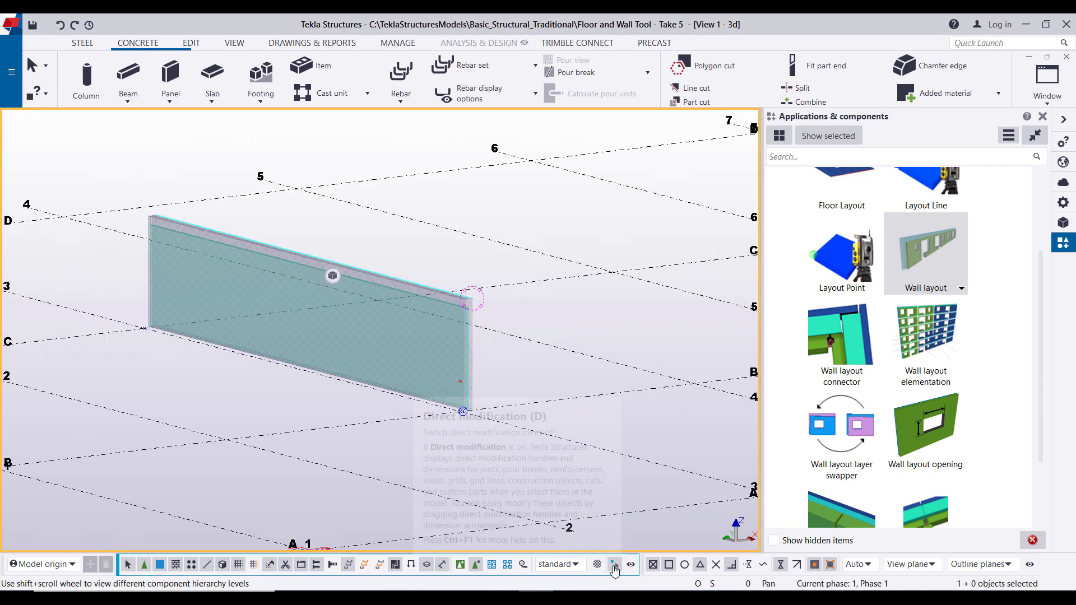
left_click(332, 276)
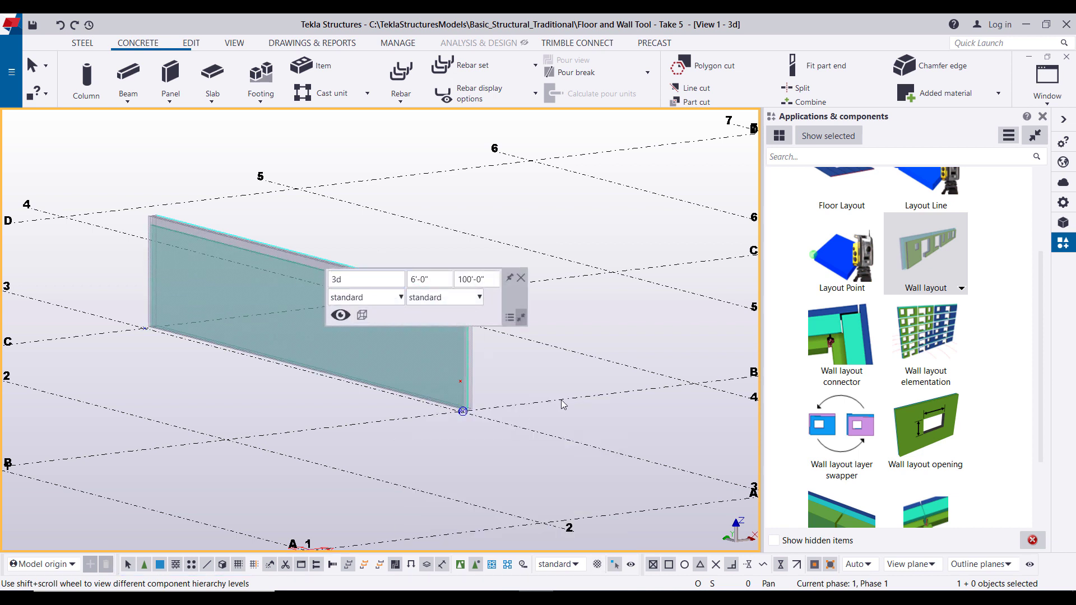
left_click(521, 278)
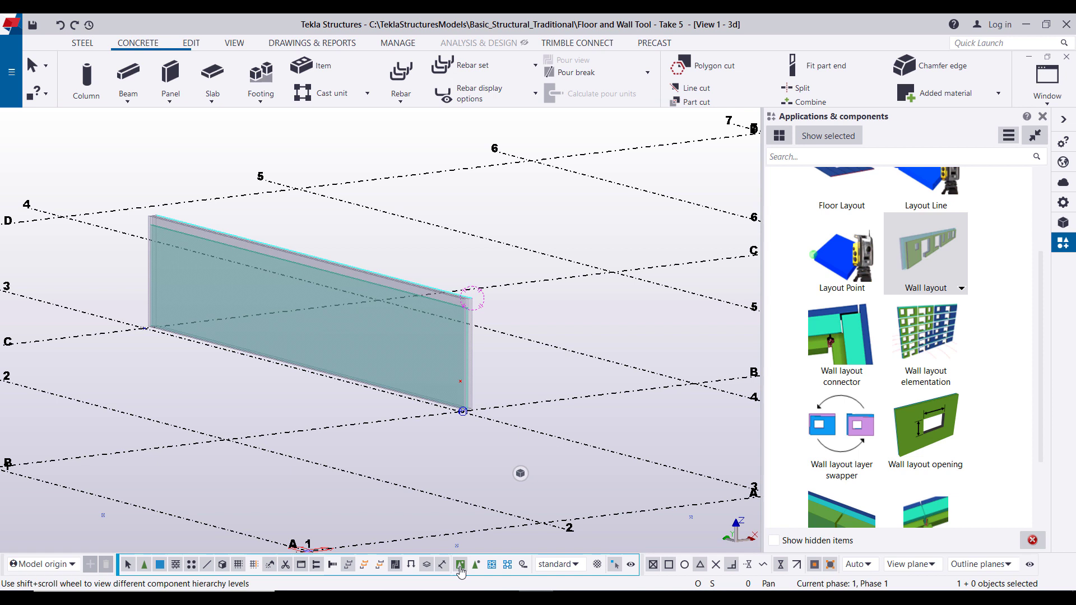
Enable direct modification, select the wall, and pin its editing toolbar open.
left_click(460, 566)
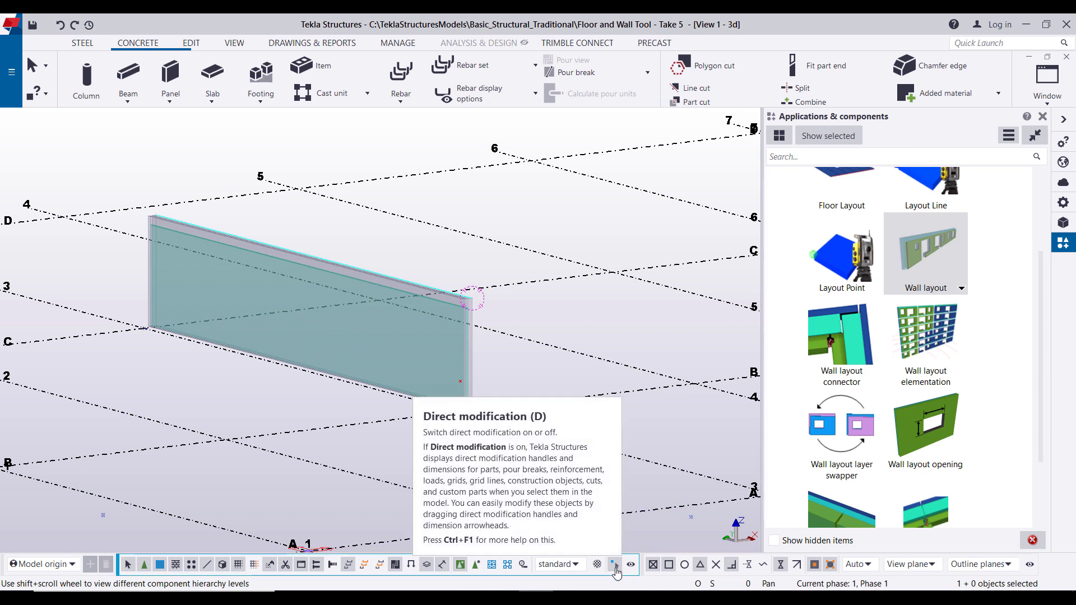
left_click(474, 340)
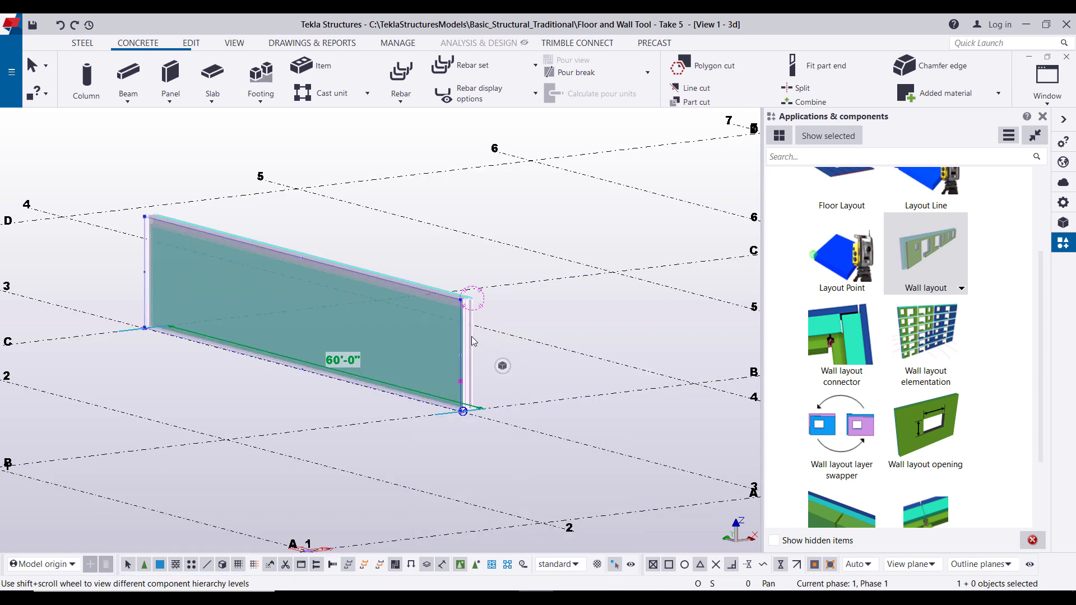
mouse_move(507, 367)
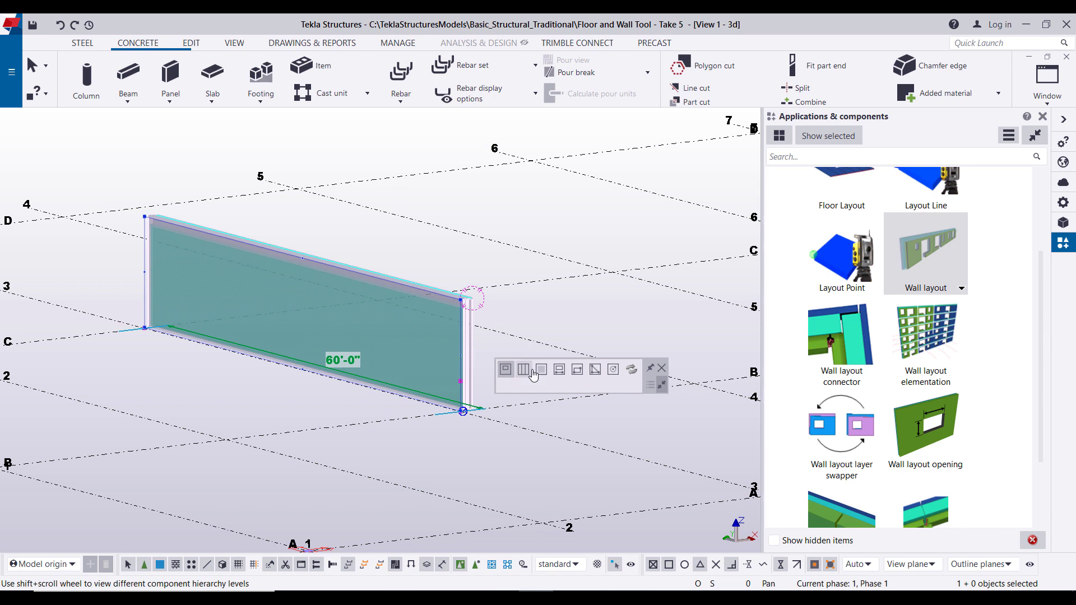
left_click_drag(548, 390, 56, 140)
left_click(158, 121)
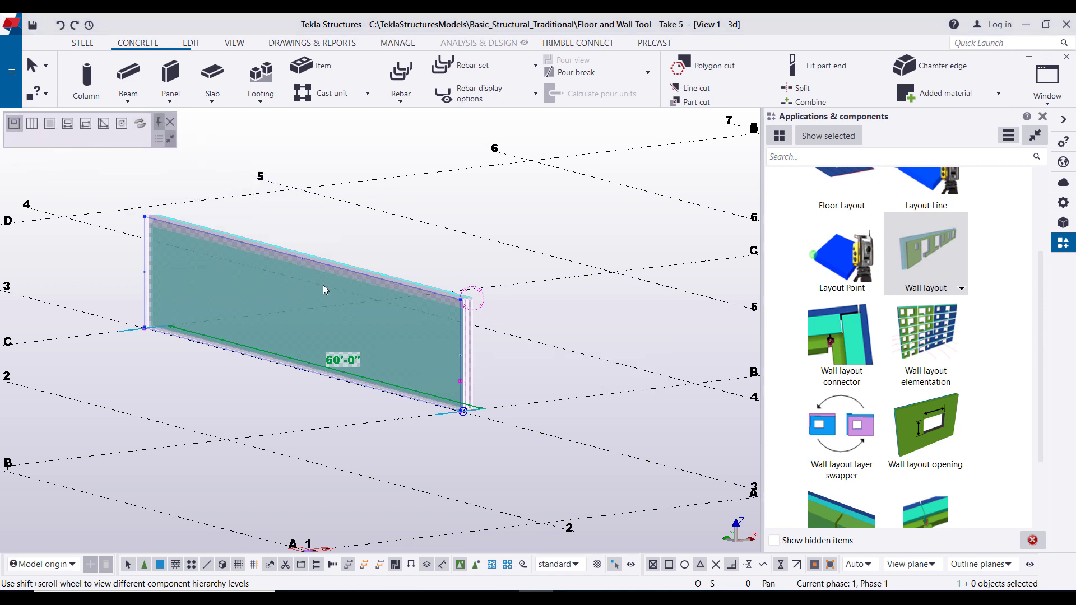
middle_click_drag(323, 296, 465, 301)
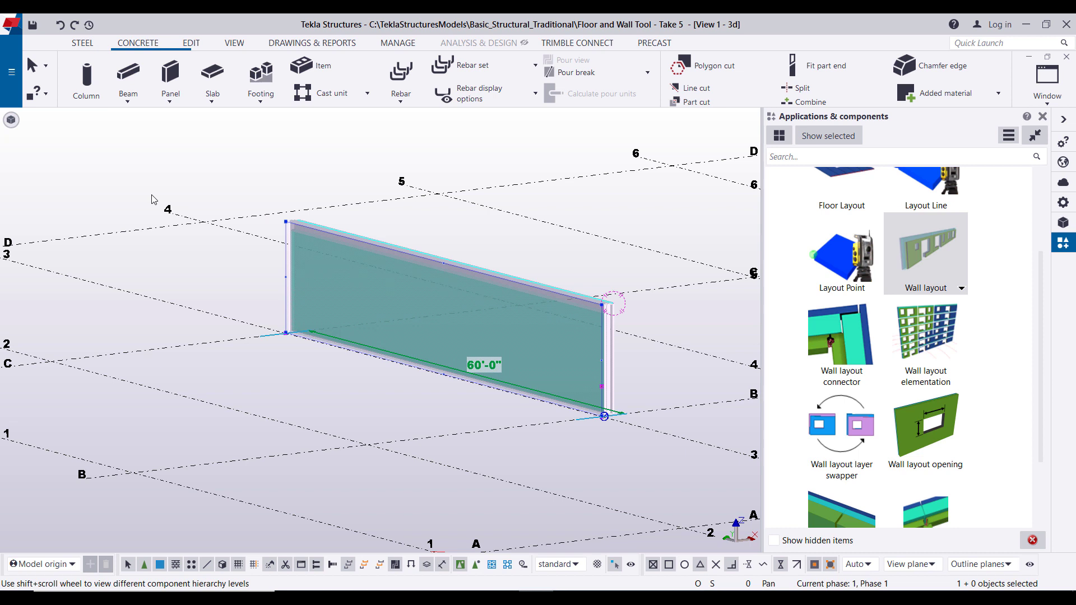
mouse_move(12, 121)
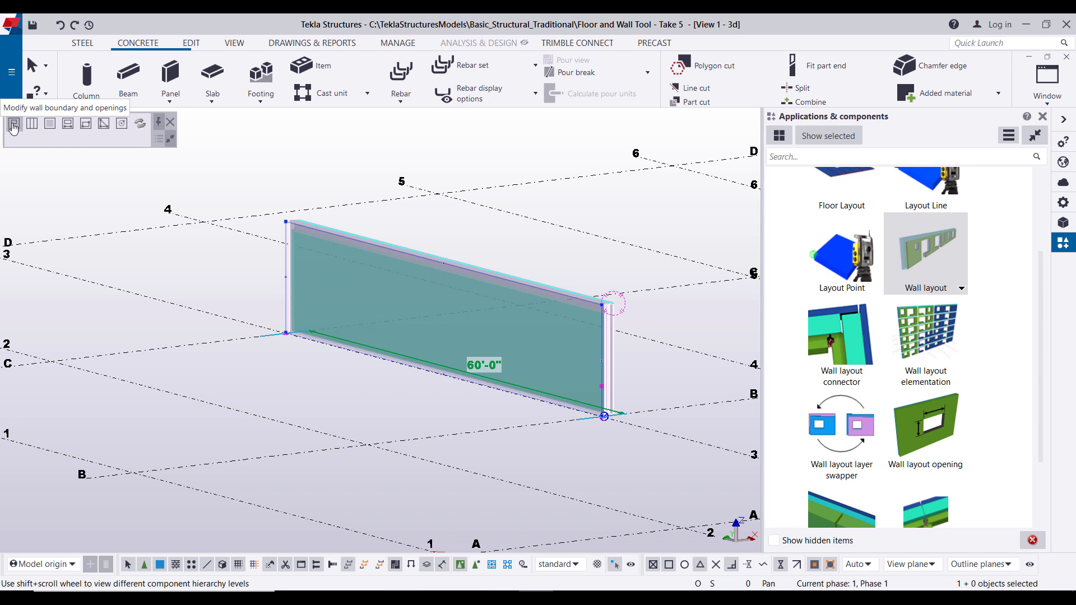
Raise the wall's top edge and extend its right end to 69'-4" long.
left_click(14, 126)
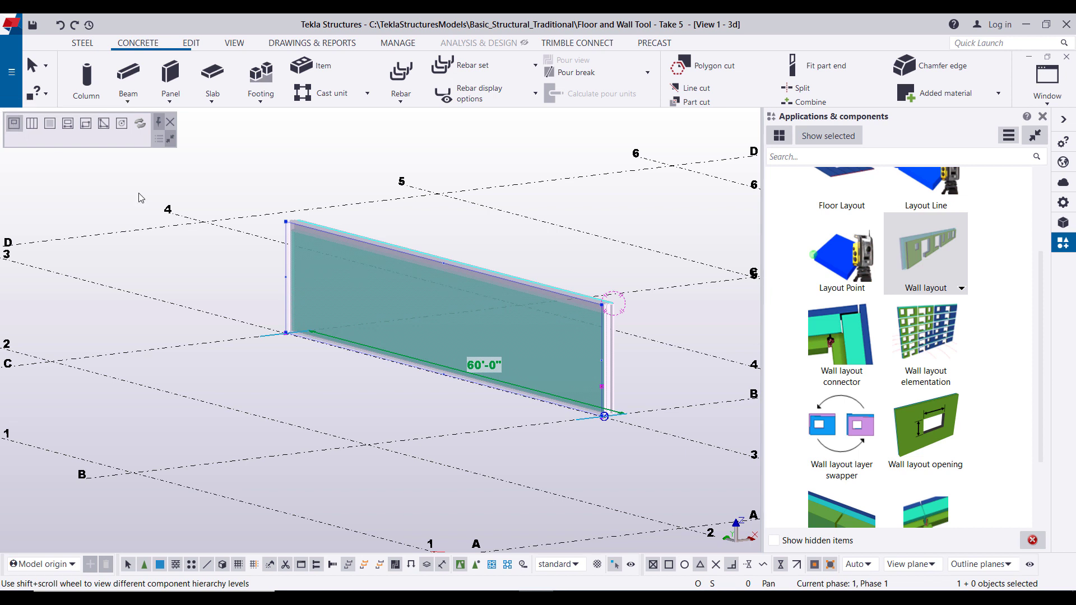
left_click(360, 242)
left_click(359, 202)
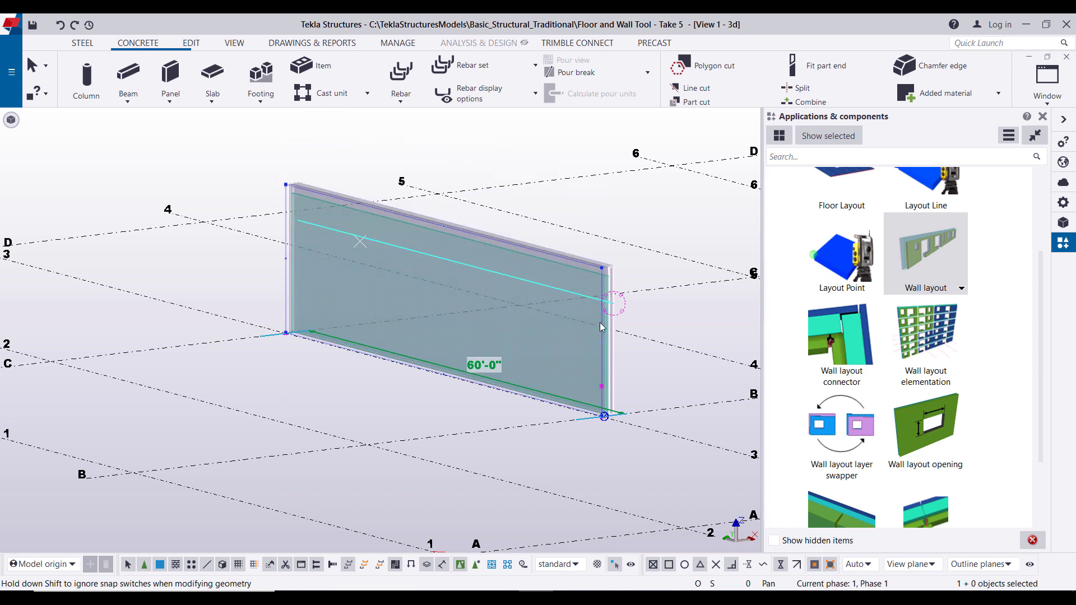
left_click(609, 319)
left_click(649, 289)
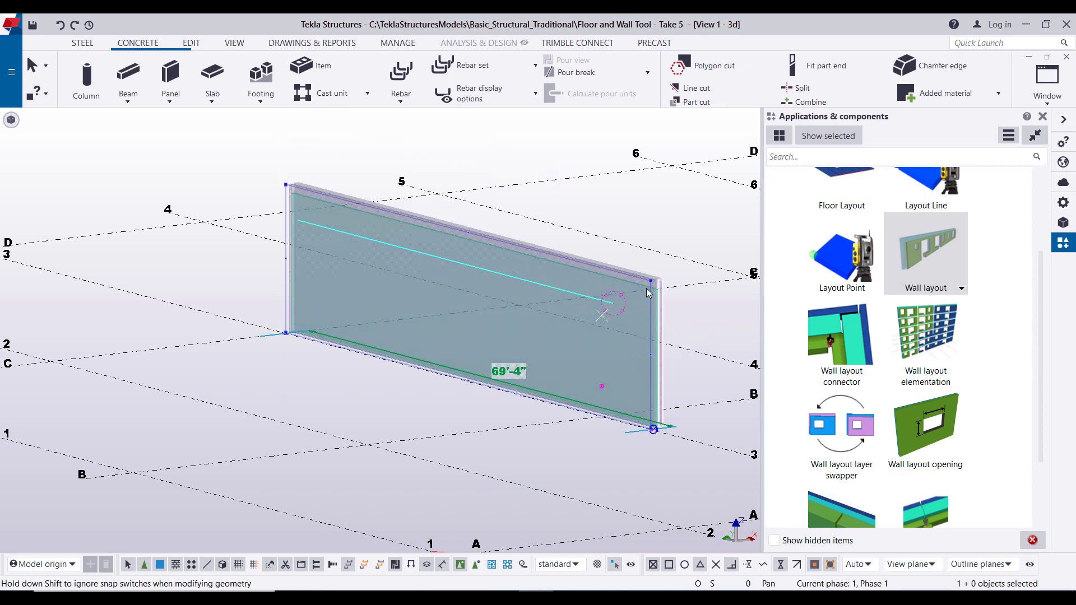
Try sloping the wall corners, undo the reshape, and exit boundary editing.
left_click(651, 288)
left_click(651, 219)
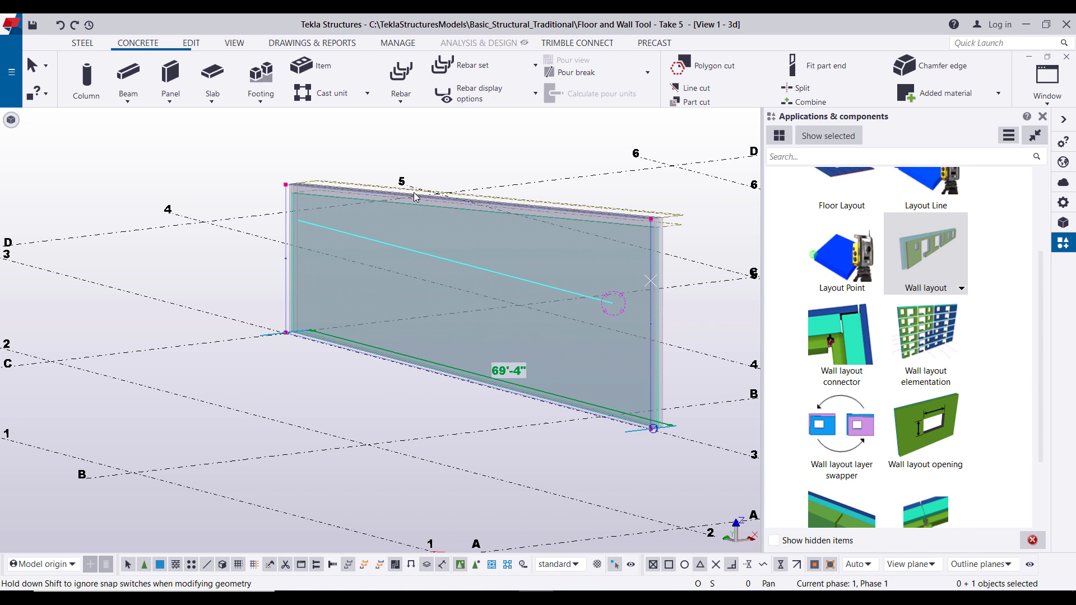
left_click(286, 184)
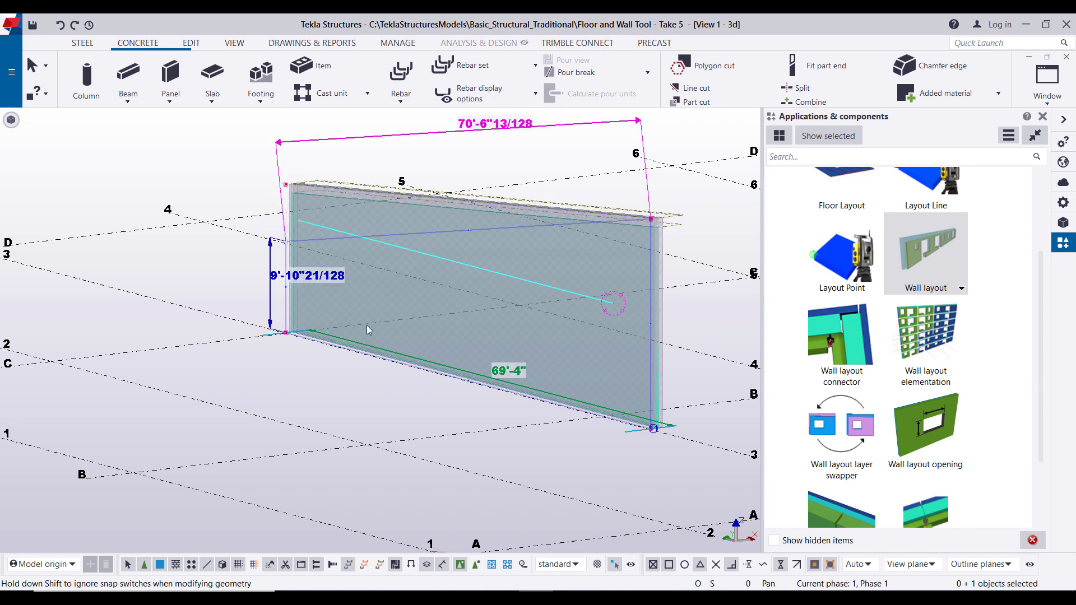
left_click(286, 242)
left_click(654, 429)
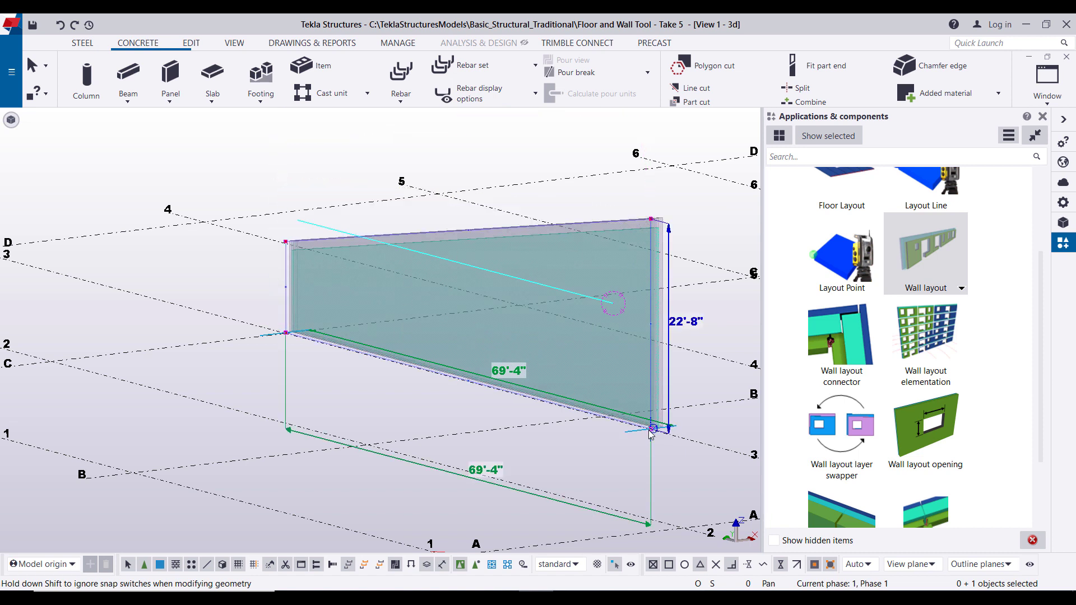
left_click(648, 479)
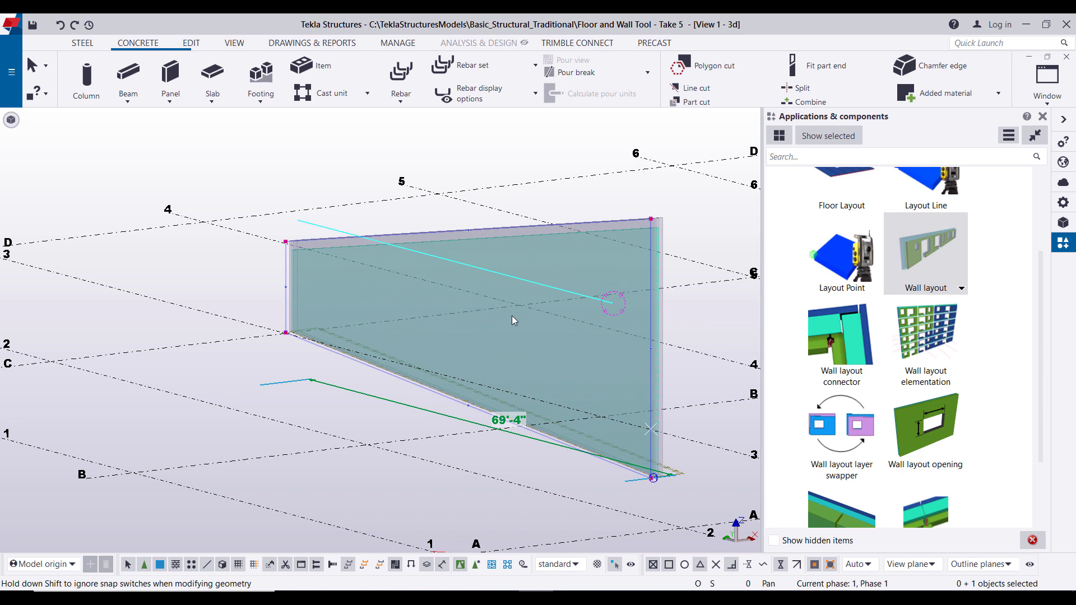
key("ctrl+z")
key("ctrl+z")
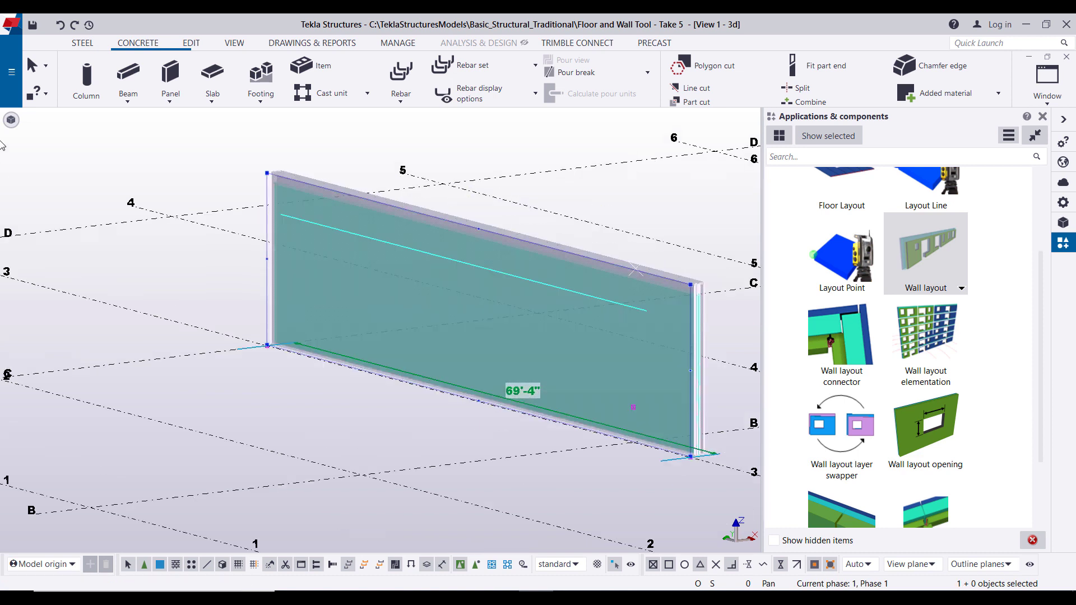
left_click(11, 120)
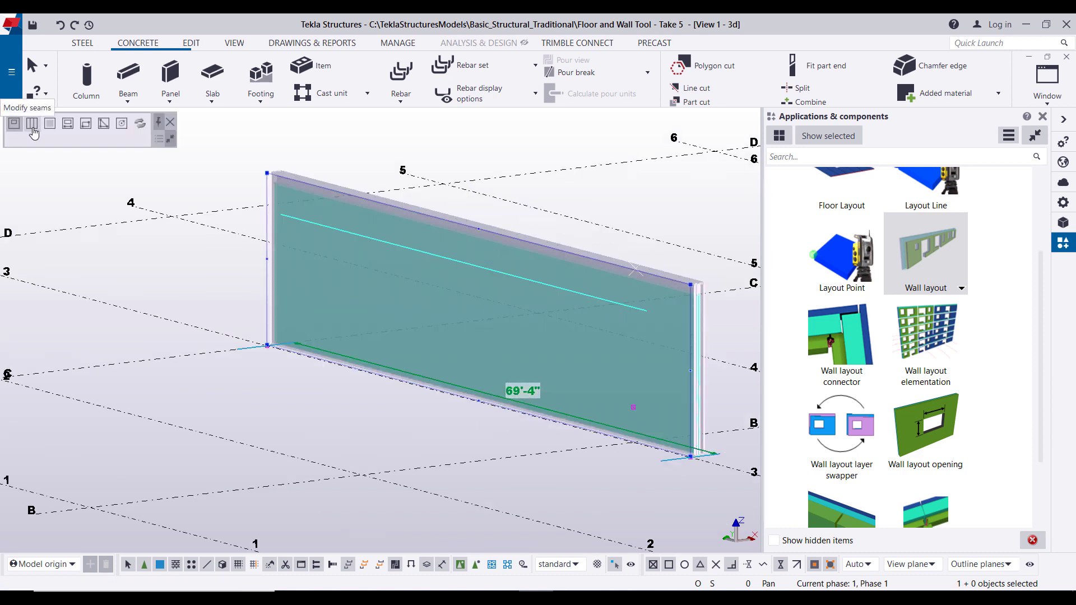
Set a 0"3/4 seam gap for the chosen wall layers and apply it.
left_click(33, 133)
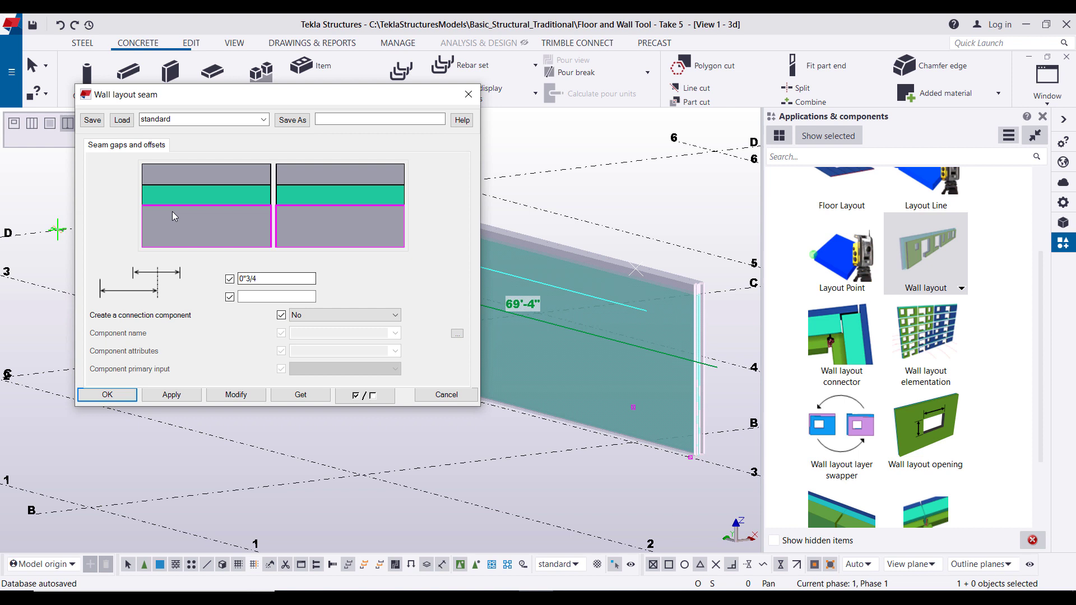
left_click(259, 197)
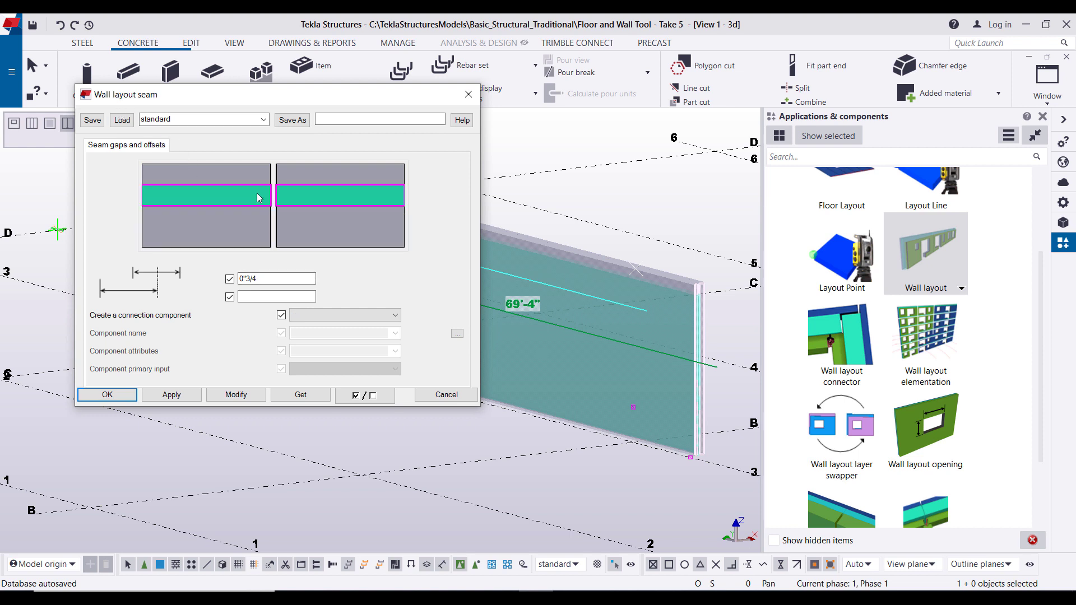
double_click(254, 278)
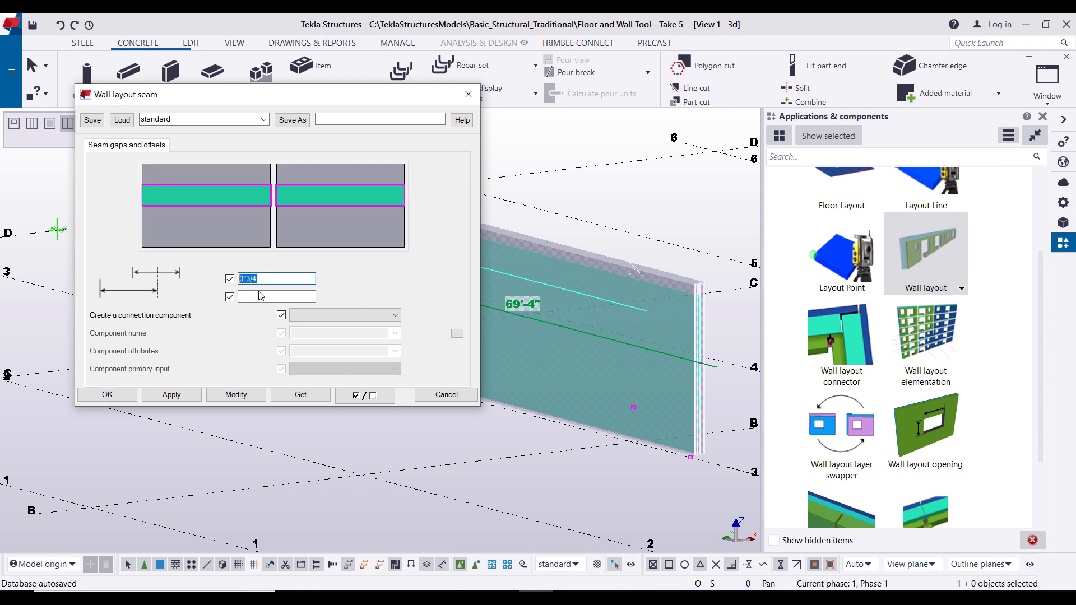
left_click(256, 196)
left_click(250, 223)
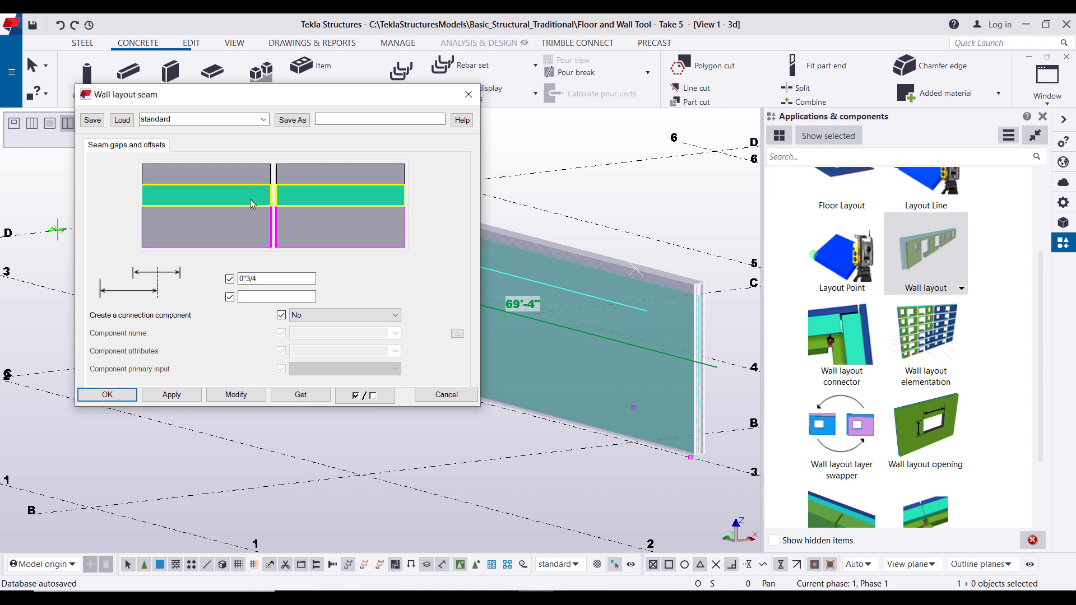
left_click(262, 174)
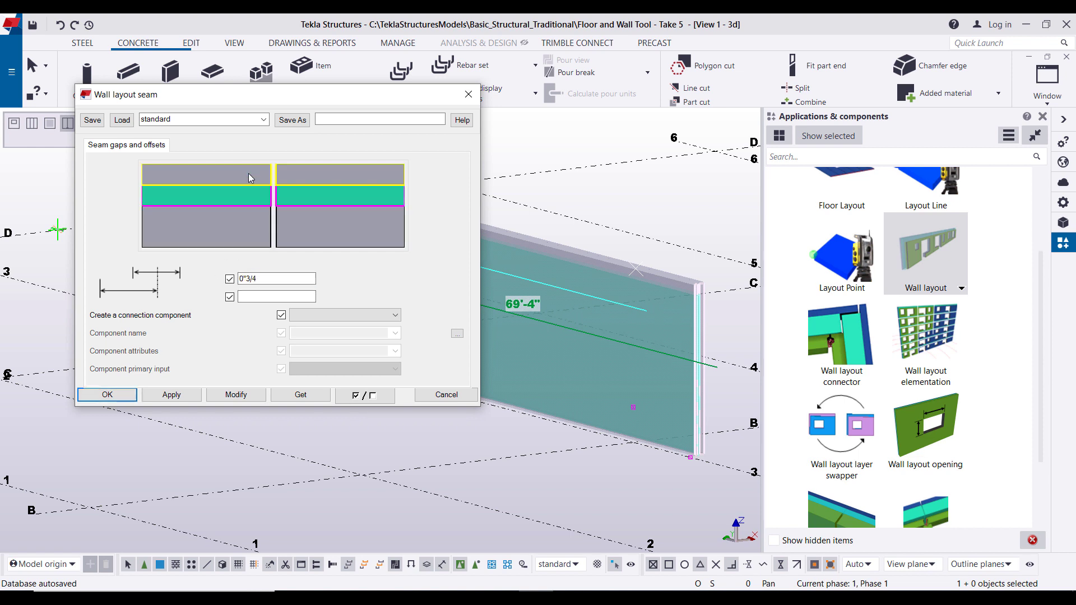
left_click(171, 395)
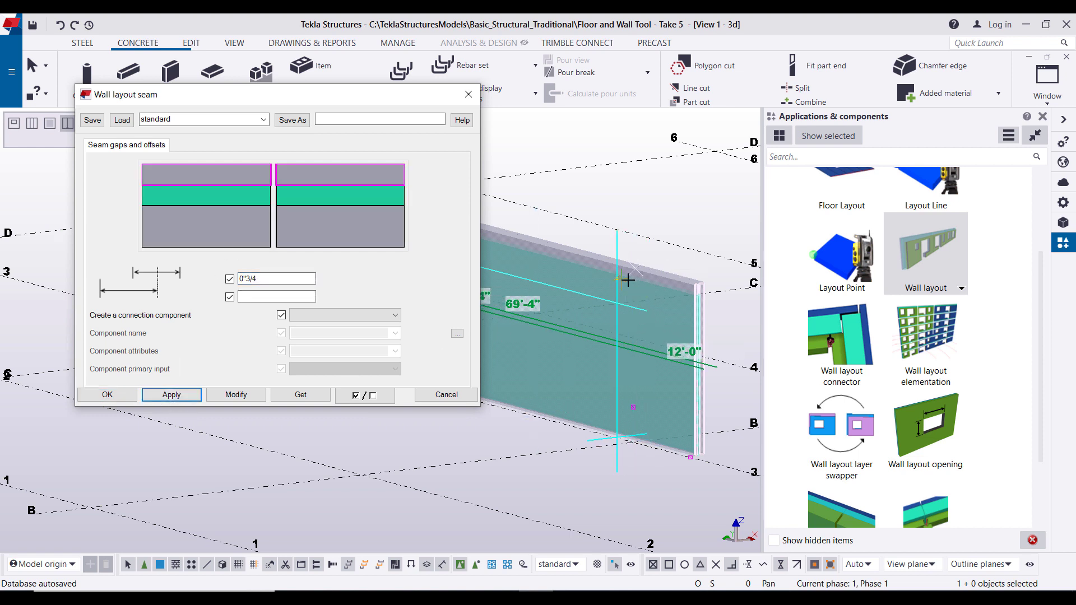
Place seams along the wall to form six panels, then close the seam settings.
middle_click_drag(627, 283, 694, 306)
scroll(697, 306, "down", 2)
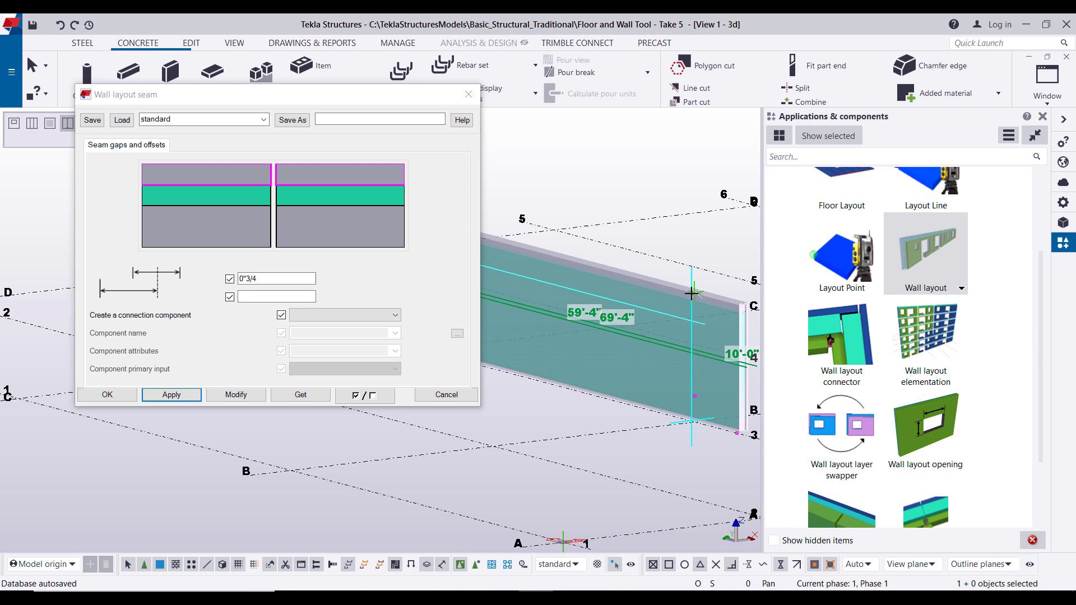
left_click(694, 292)
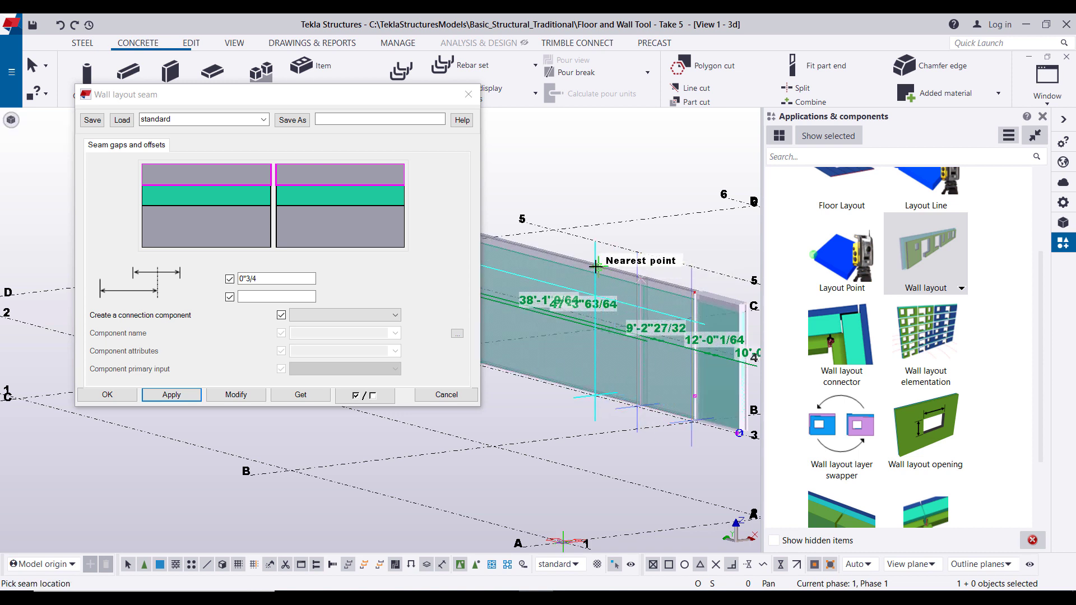
middle_click_drag(531, 261, 623, 302)
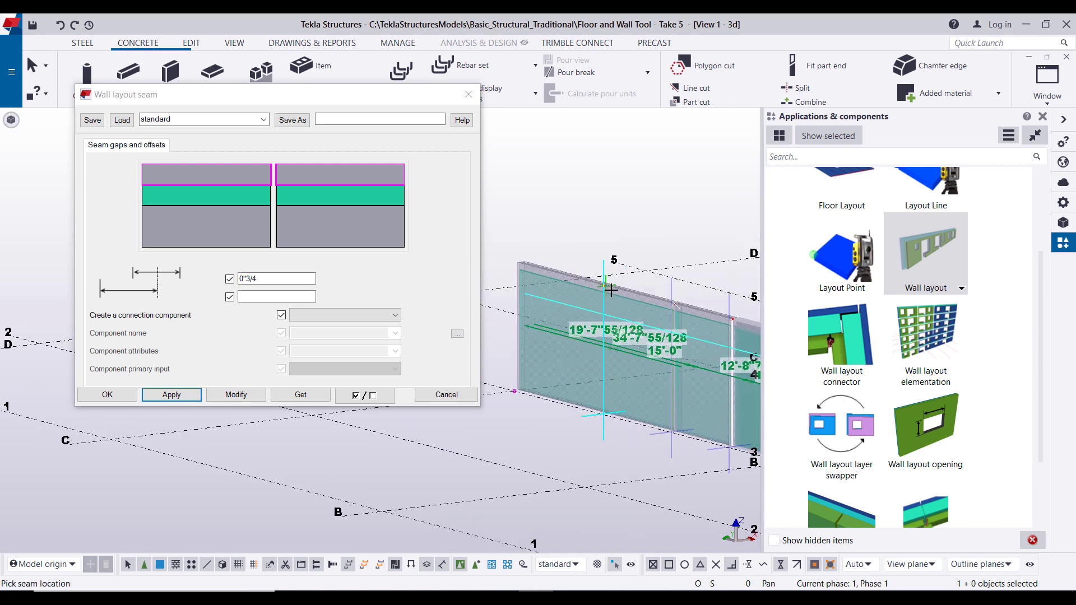
scroll(623, 309, "down", 2)
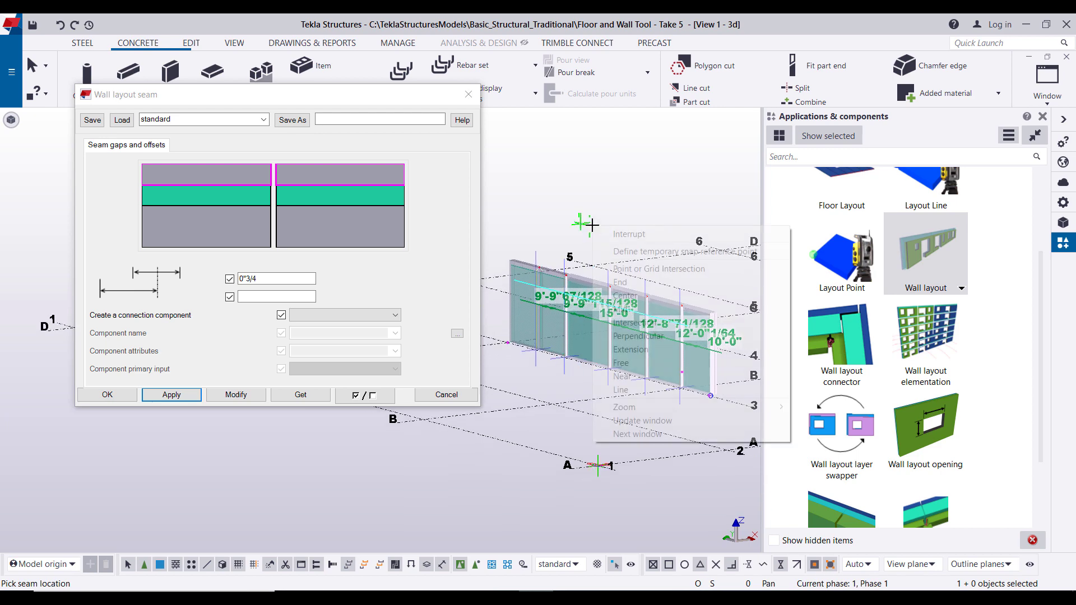
scroll(644, 331, "up", 5)
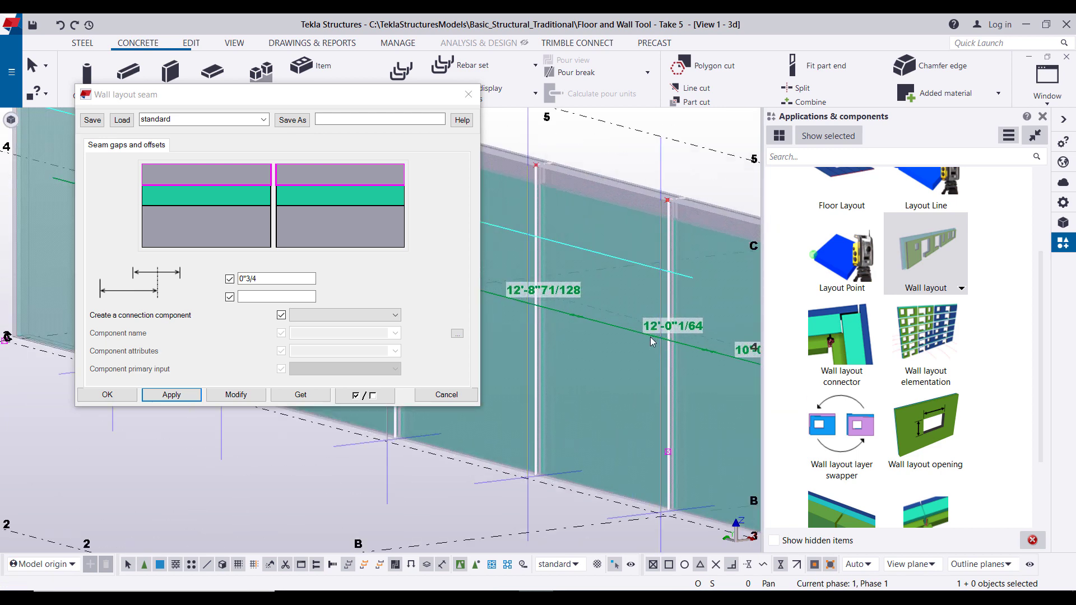
left_click(468, 94)
Close the component list and select the whole seamed wall to show its editing tools.
left_click(1042, 116)
scroll(555, 247, "down", 2)
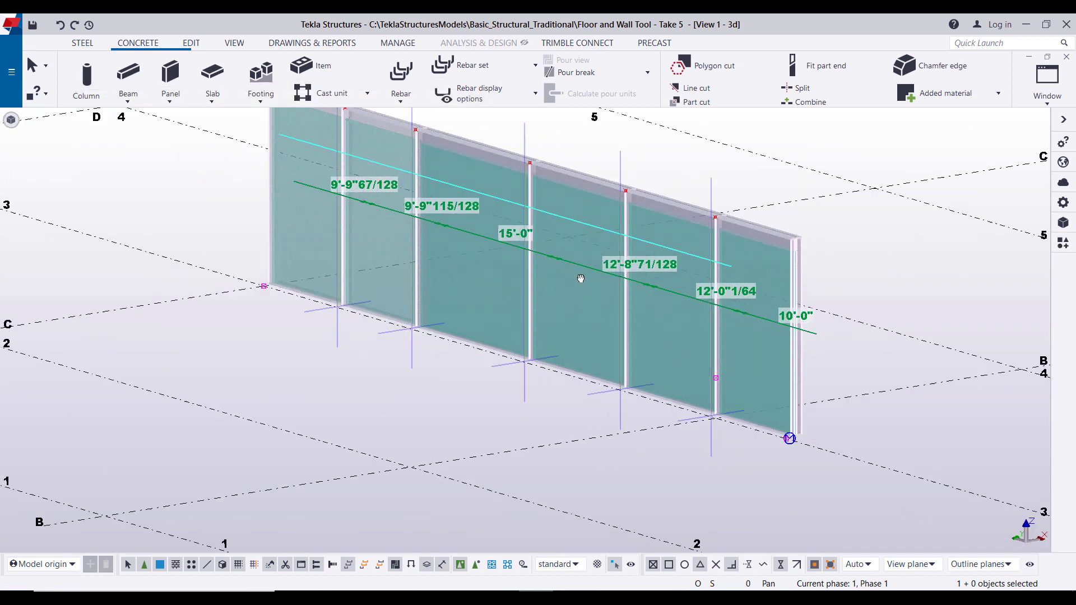
middle_click_drag(556, 247, 473, 549, "ctrl")
left_click(475, 564)
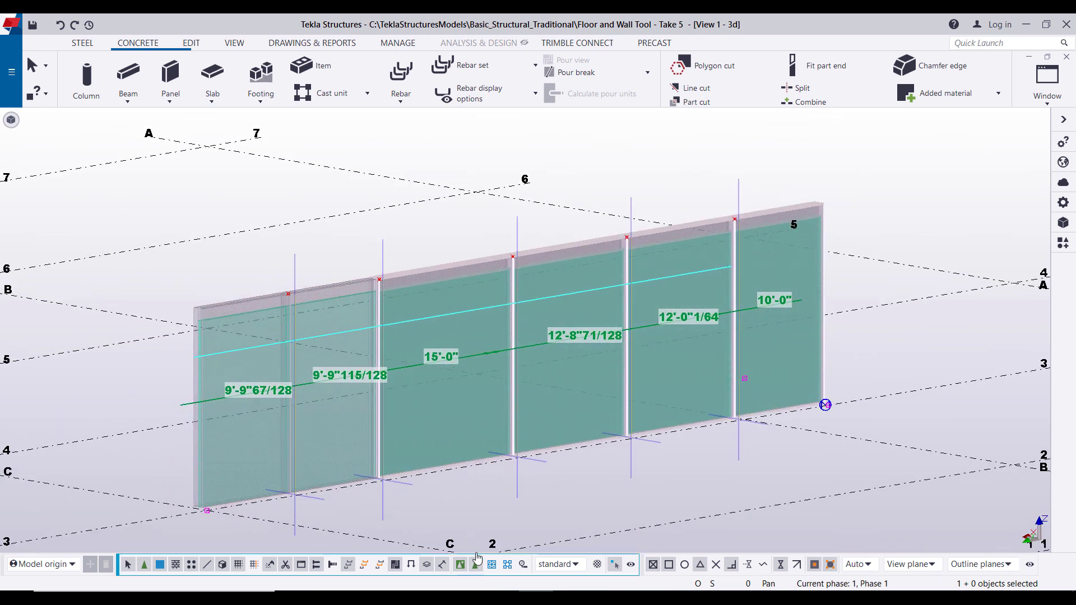
left_click(437, 269)
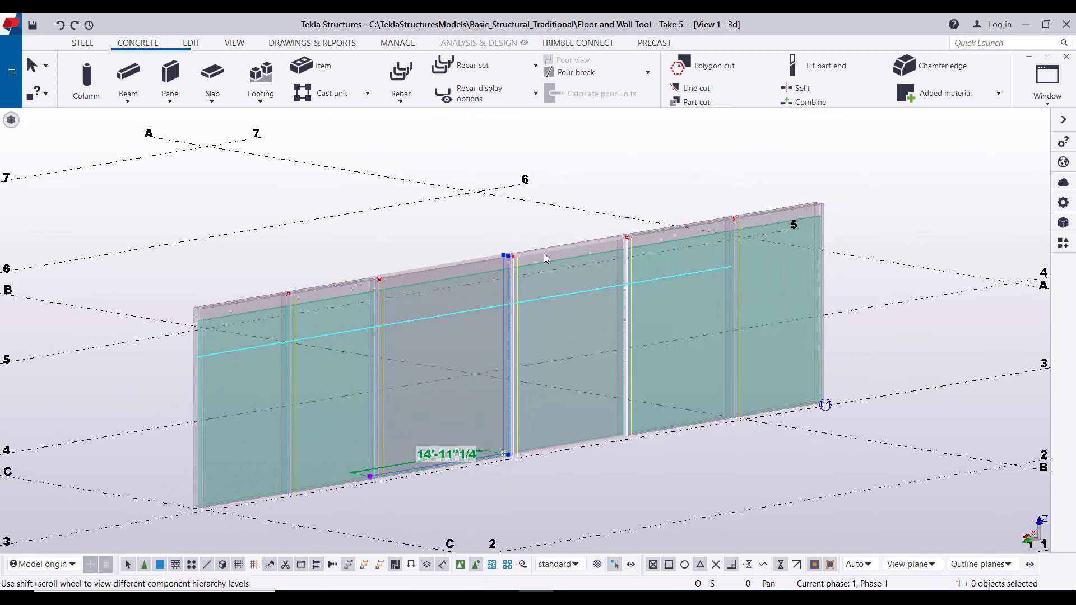
left_click(792, 223)
middle_click_drag(792, 223, 230, 262, "ctrl")
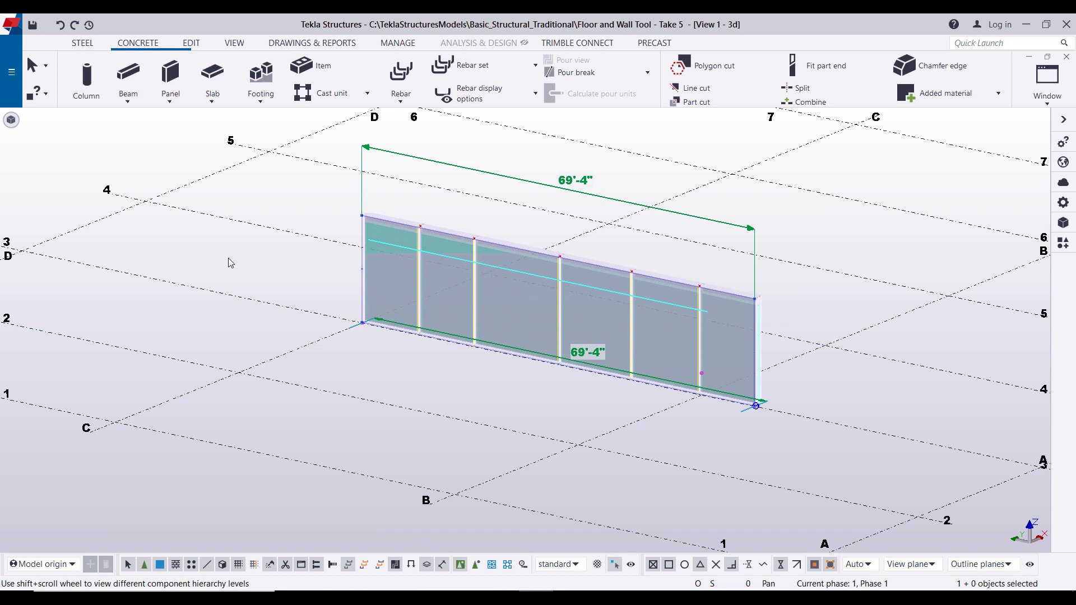
mouse_move(11, 122)
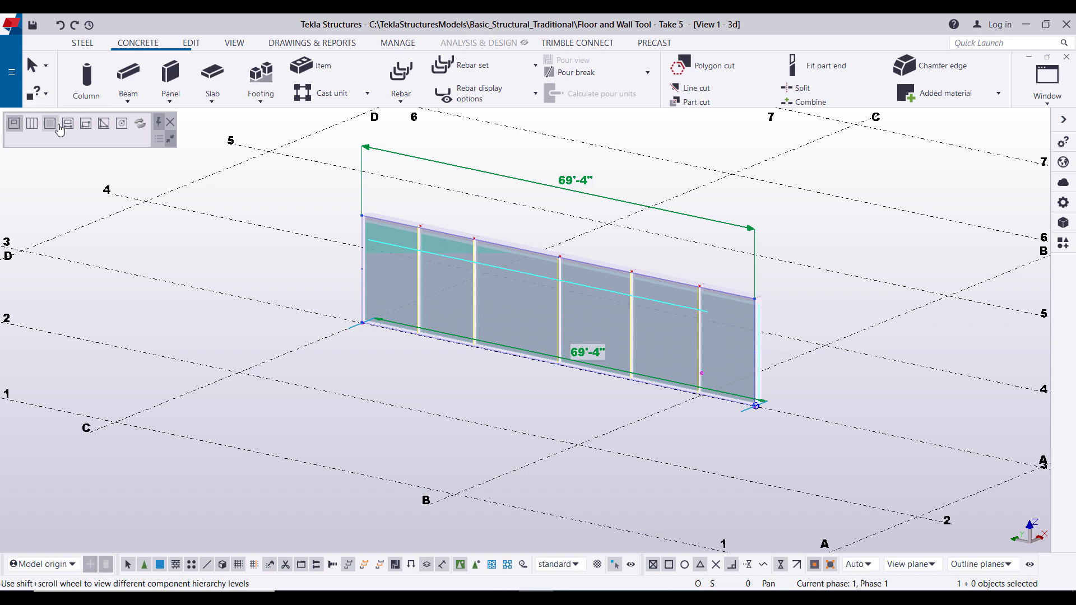
Change the Inside Wythe's 1" boundary offset to 6".
left_click(59, 125)
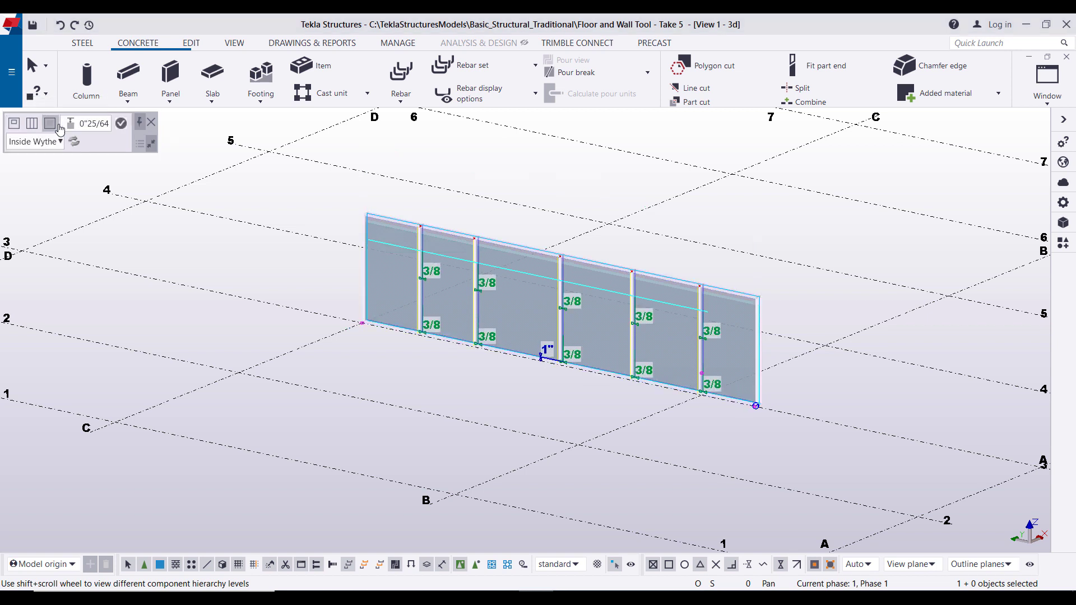
left_click(546, 351)
type("6")
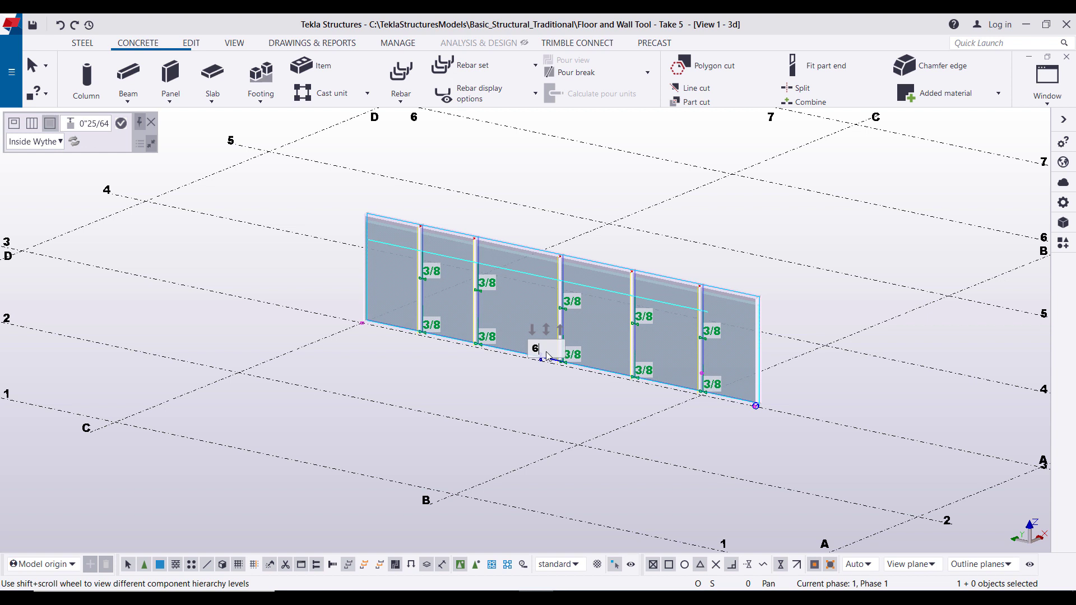
key("Return")
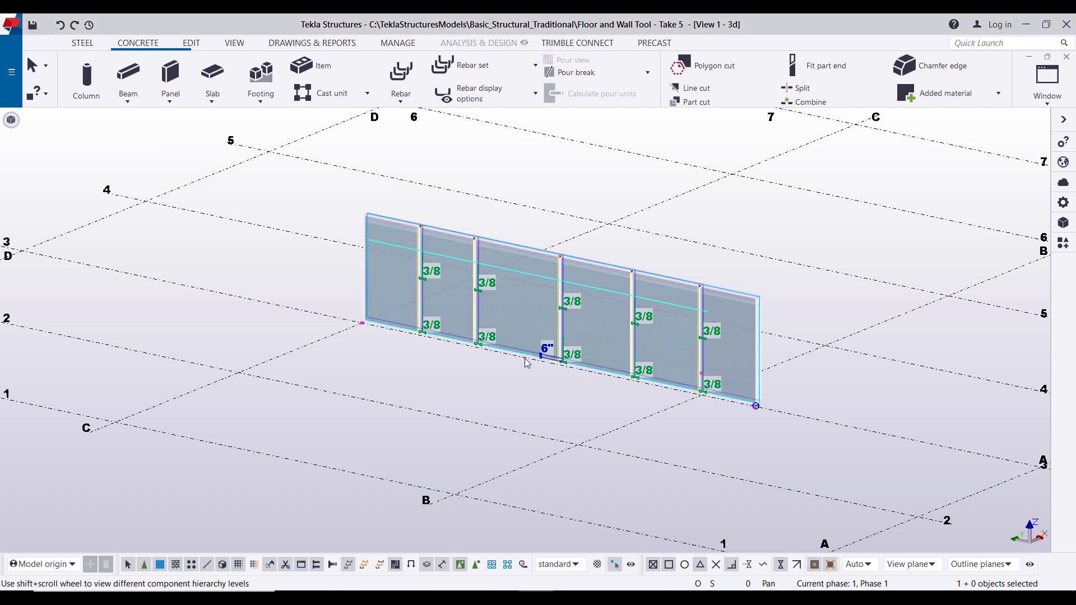
Switch to the Insulation layer and change its 1" boundary offset to 6" as well.
left_click(717, 278)
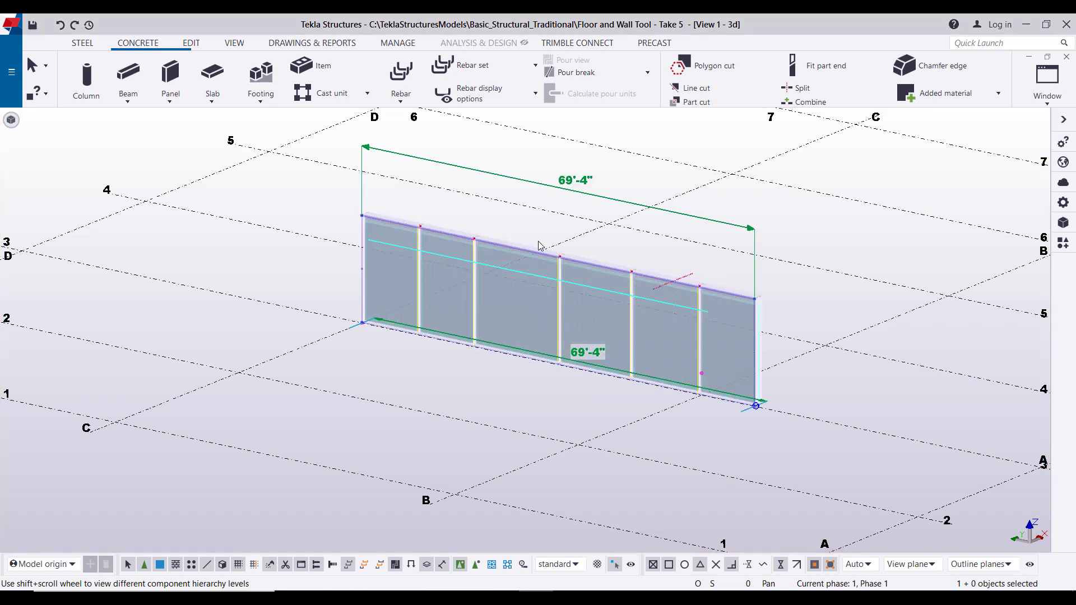
left_click(12, 120)
left_click(60, 141)
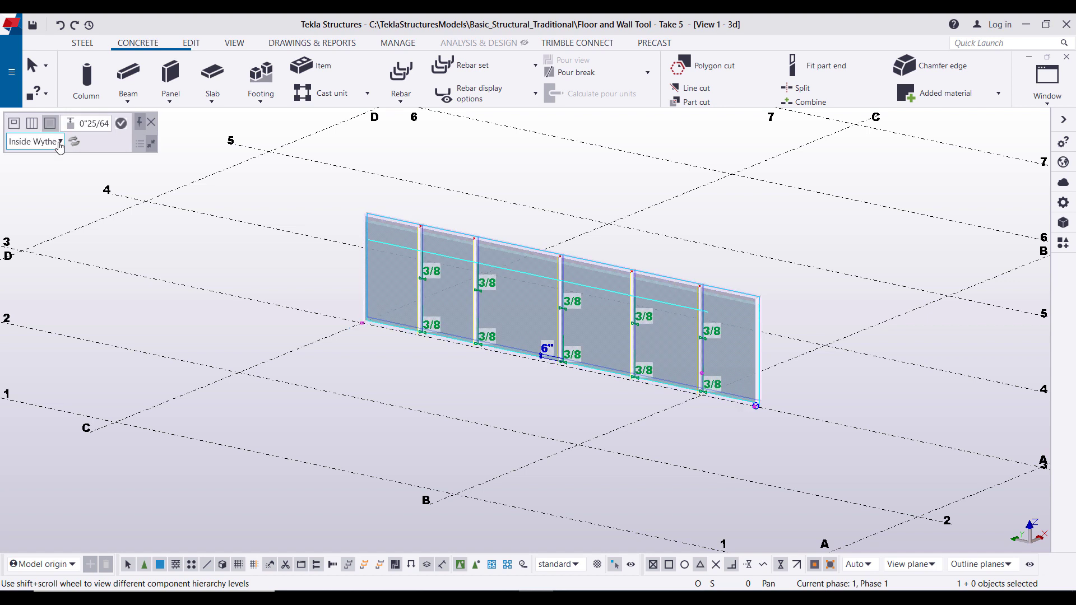
left_click(60, 141)
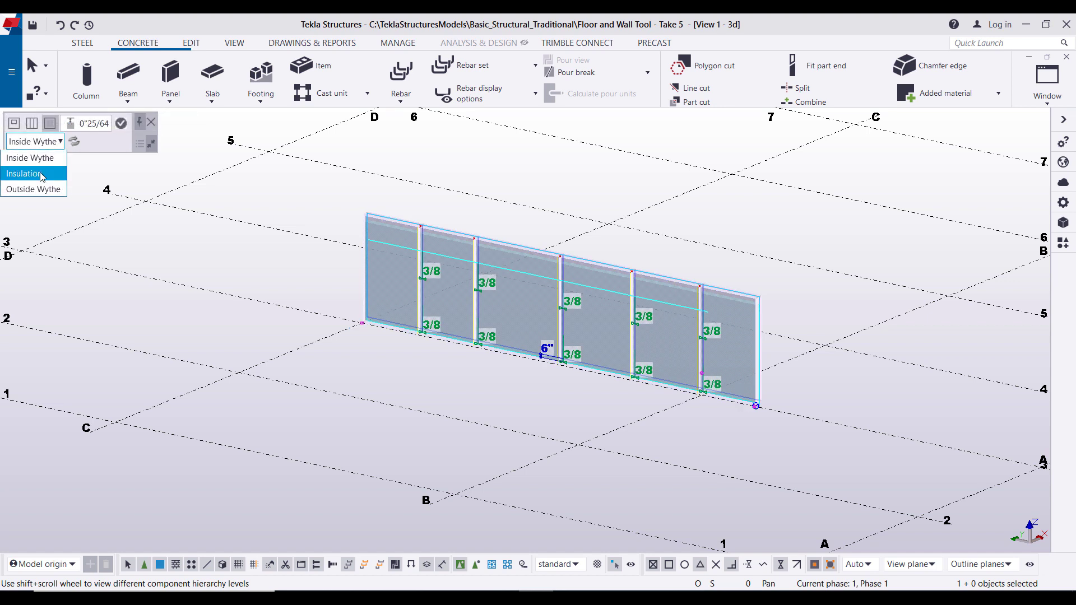
left_click(25, 170)
left_click(550, 361)
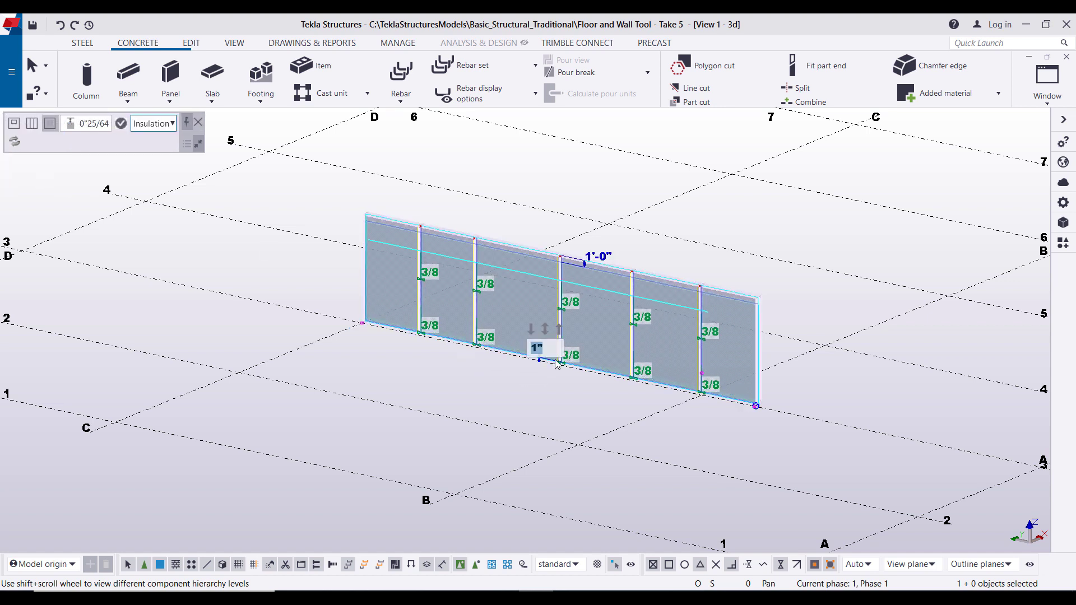
type("6")
key("Return")
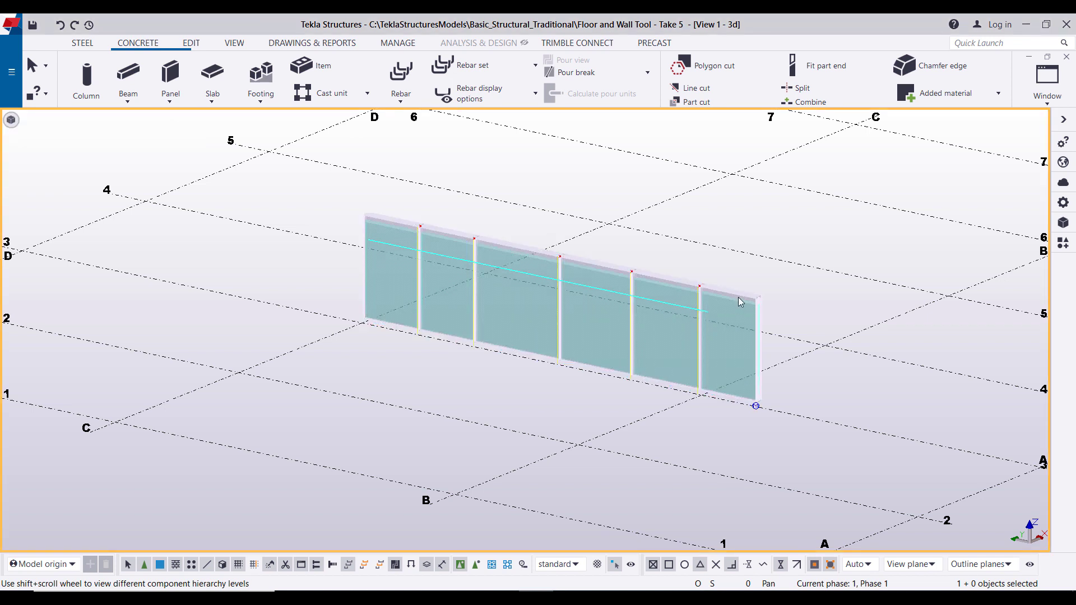
left_click(14, 124)
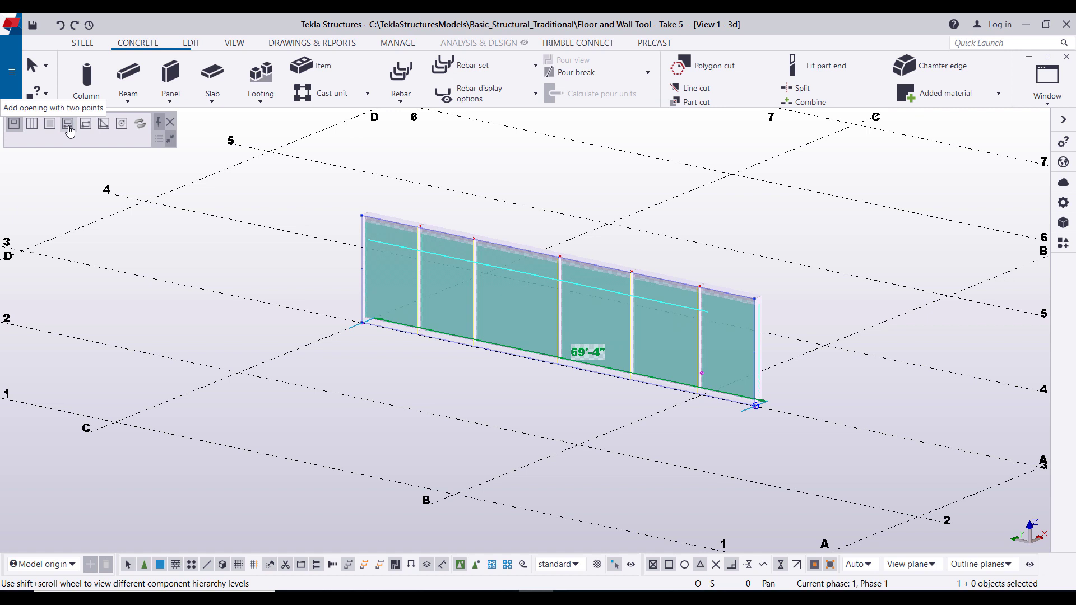
Cut a 7'-0" and a 9'-0" door opening at the wall's base, then end the command.
left_click(69, 130)
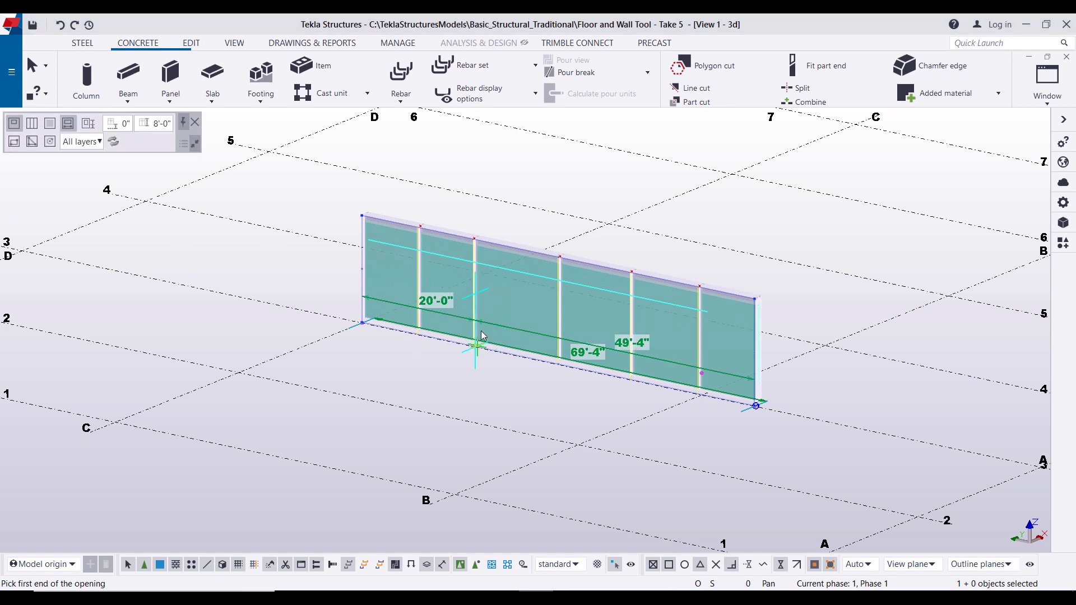
scroll(475, 343, "up", 4)
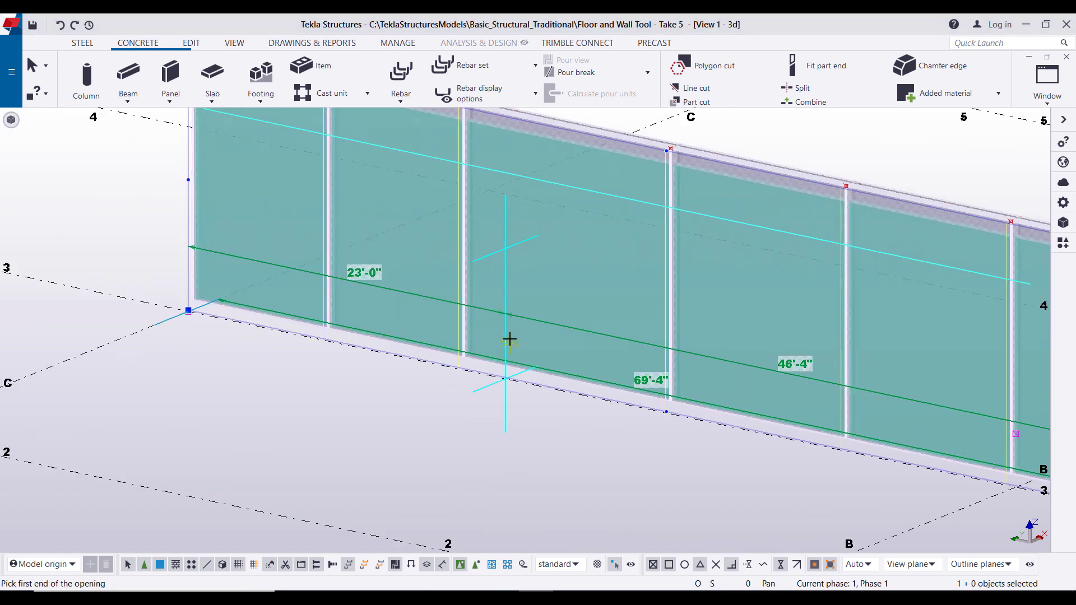
left_click(523, 268)
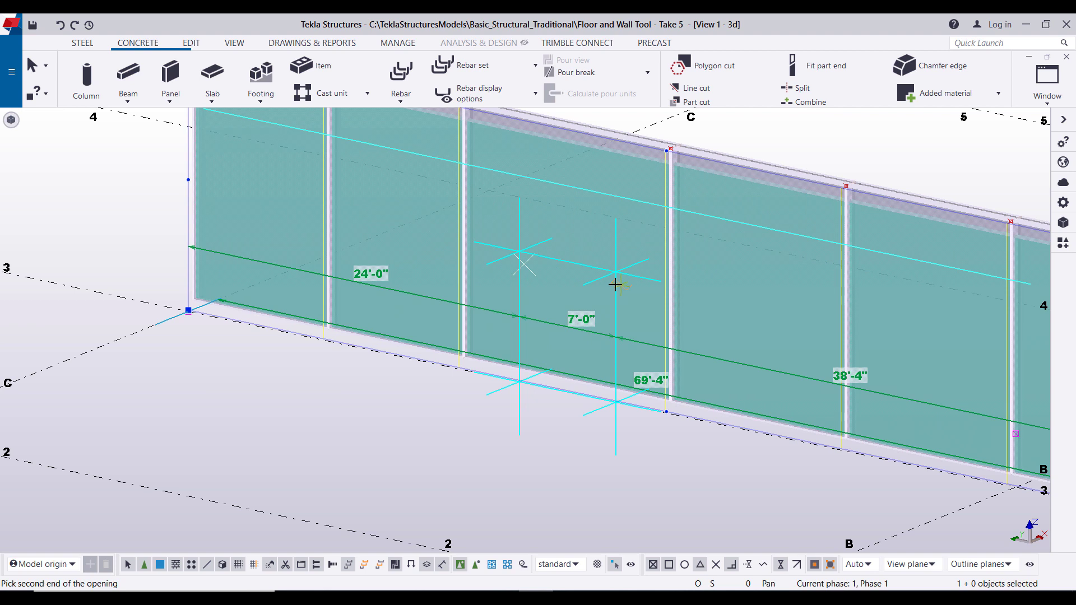
left_click(615, 285)
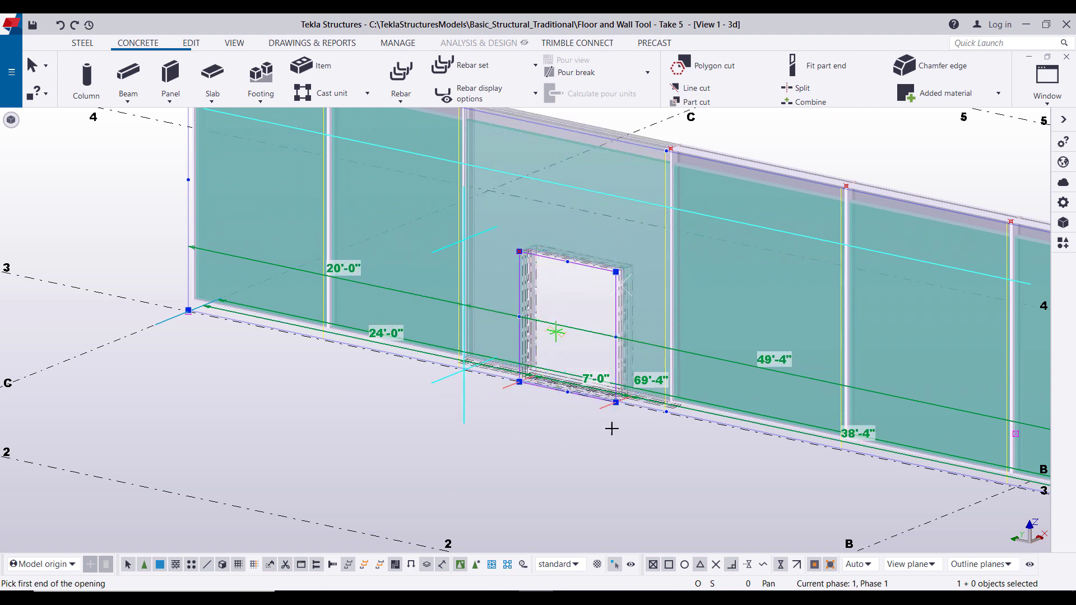
middle_click_drag(701, 296, 600, 307)
left_click(592, 297)
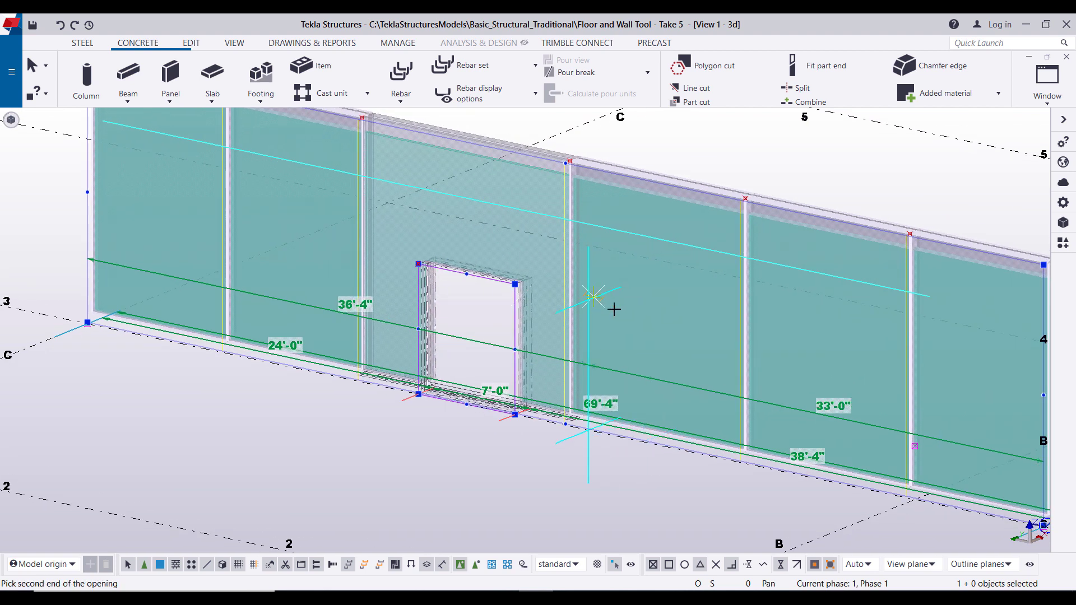
left_click(715, 324)
scroll(569, 258, "down", 3)
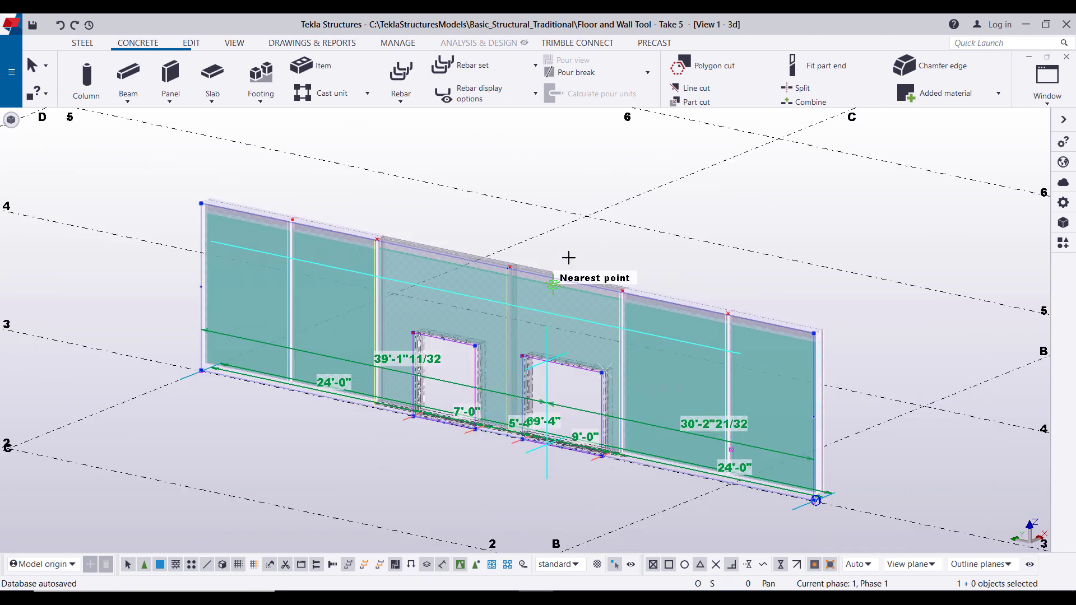
right_click(577, 235)
left_click(616, 241)
scroll(615, 402, "up", 2)
scroll(810, 507, "down", 2)
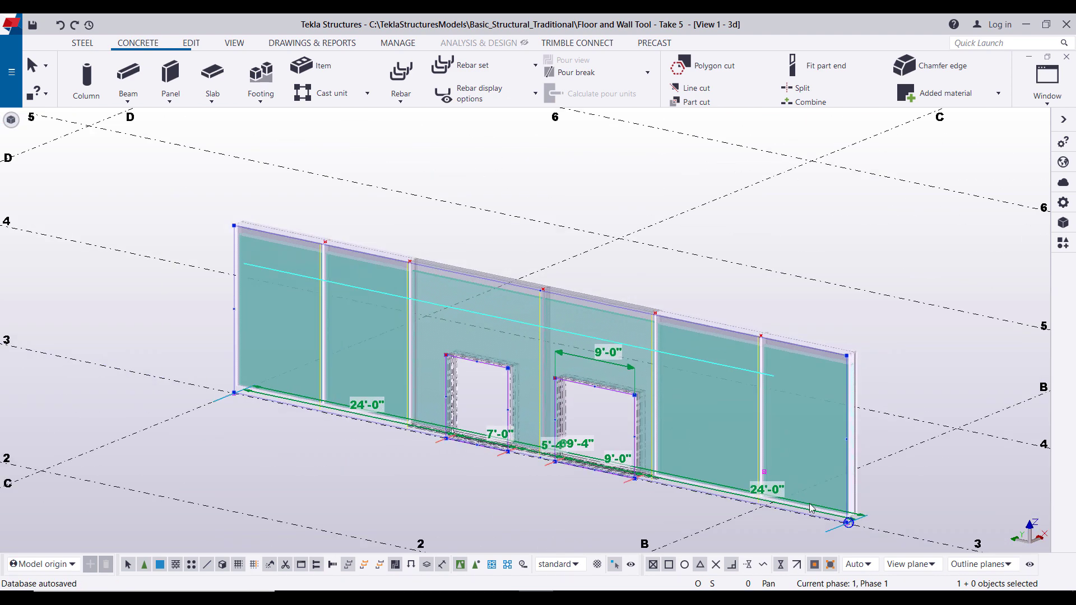
scroll(810, 507, "up", 1)
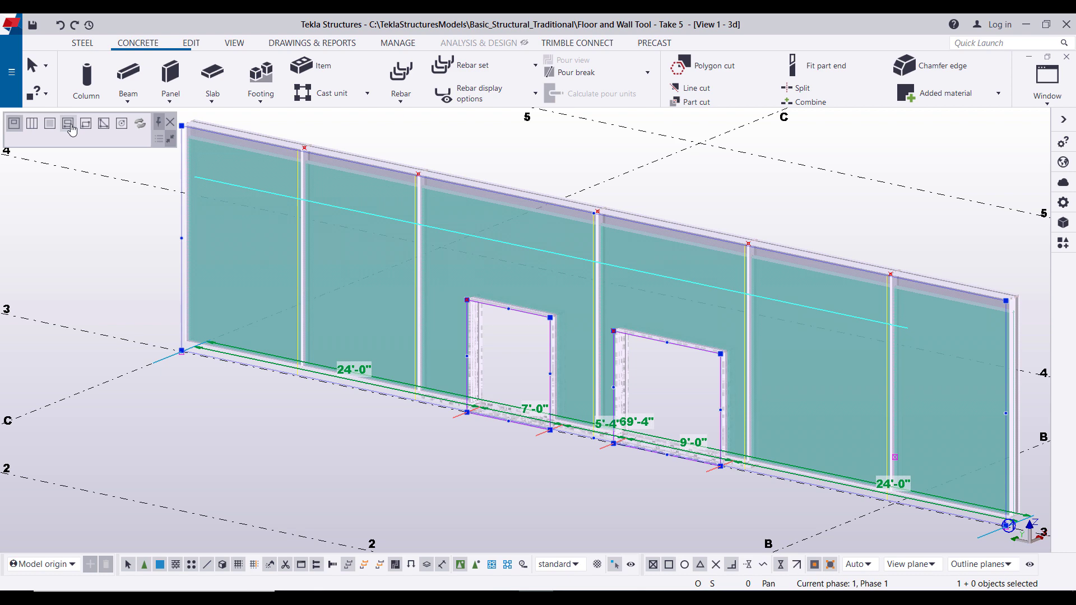
Cut three rectangular openings in the upper left panels, including a small one on top.
left_click(85, 127)
scroll(336, 216, "up", 3)
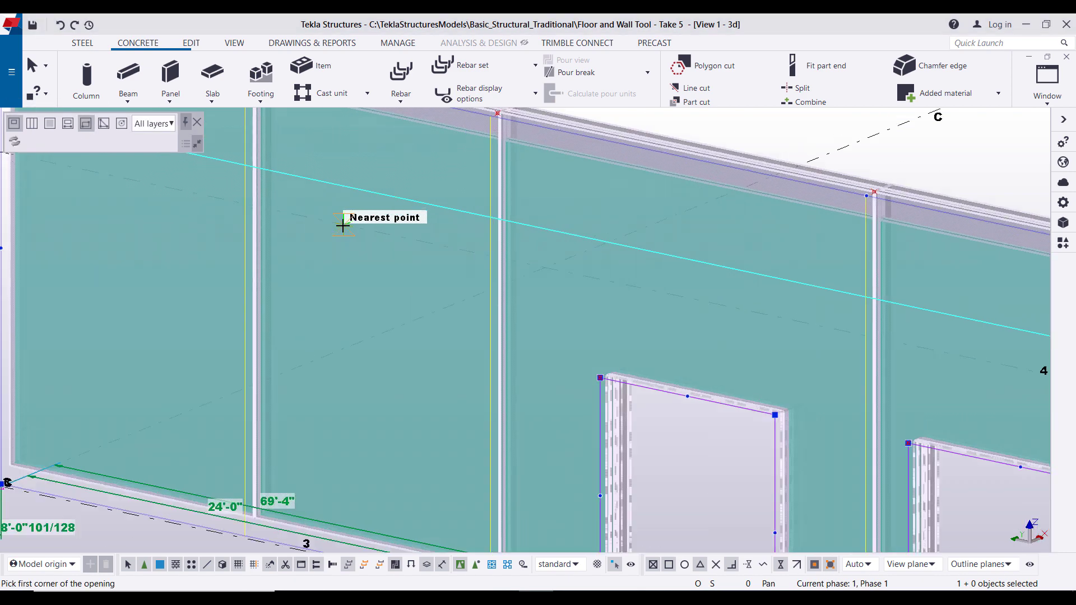
left_click(324, 201)
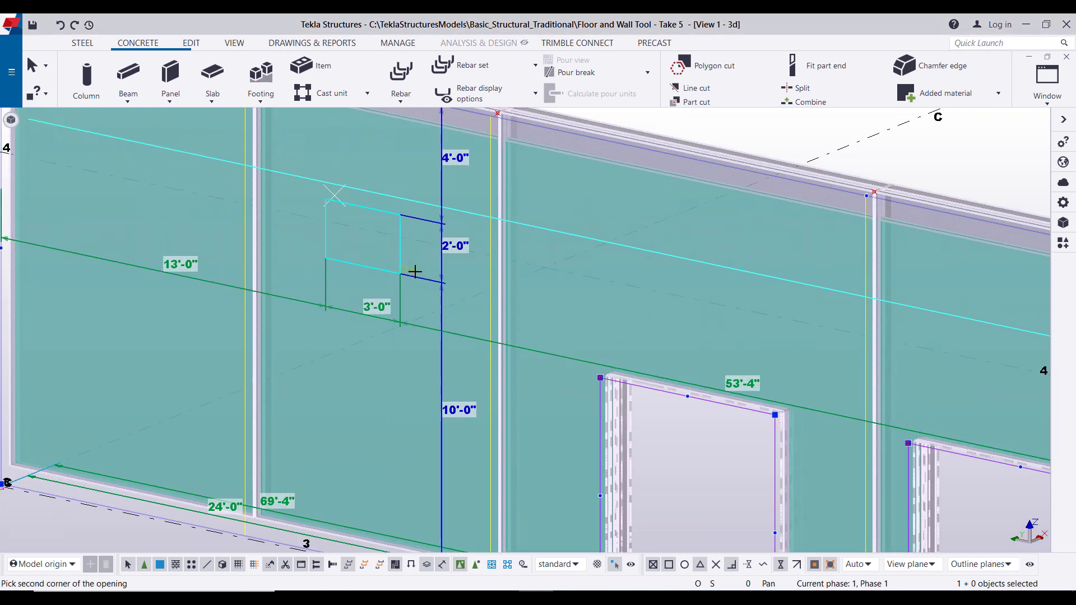
left_click(426, 280)
scroll(426, 280, "down", 3)
scroll(513, 263, "up", 2)
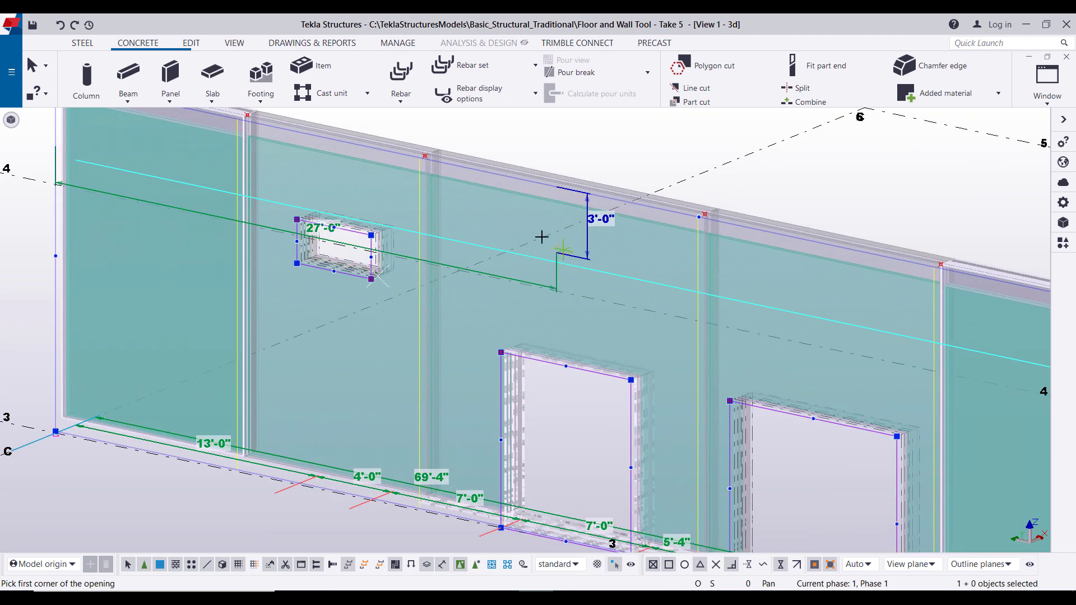
left_click(501, 220)
left_click(563, 271)
scroll(321, 177, "up", 3)
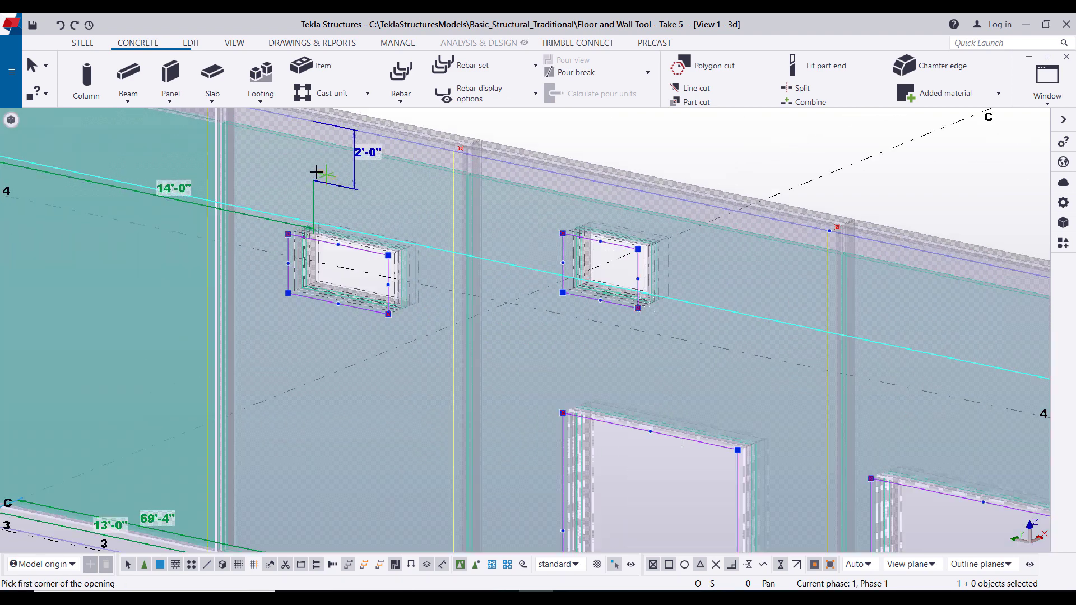
left_click(298, 176)
left_click(362, 199)
scroll(444, 233, "down", 5)
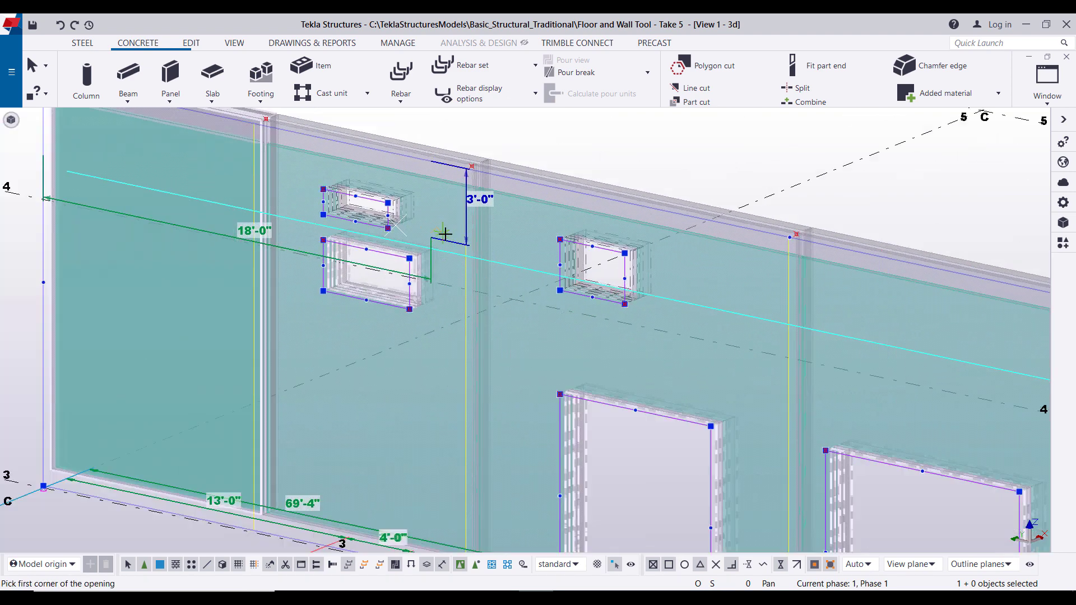
Cut a larger rectangular window opening on a right-hand panel and end the command.
middle_click_drag(551, 281, 392, 280)
scroll(542, 341, "up", 3)
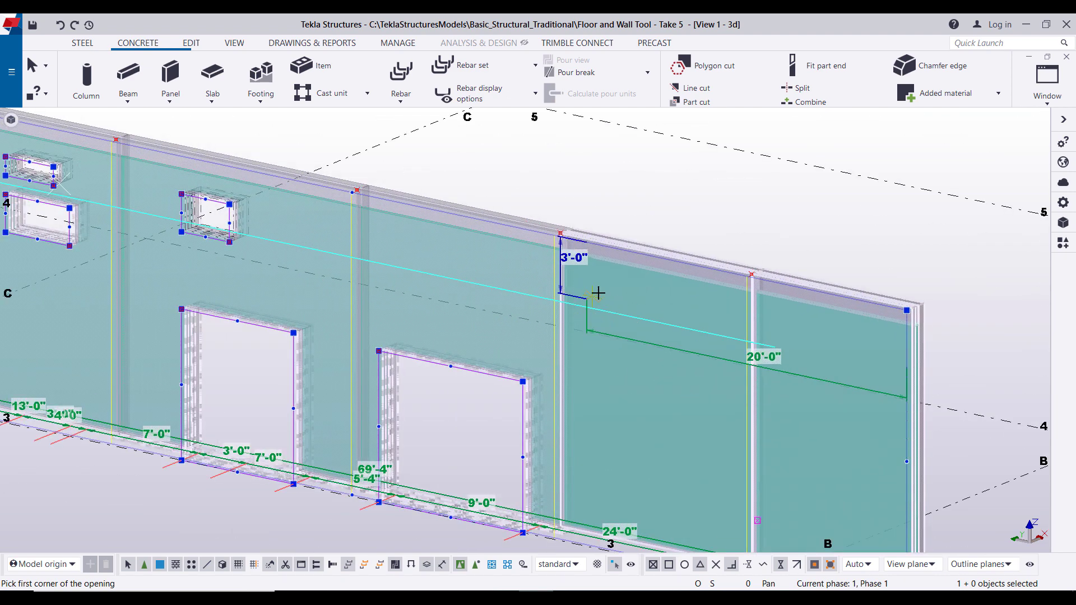
left_click(588, 302)
left_click(715, 462)
scroll(714, 462, "down", 5)
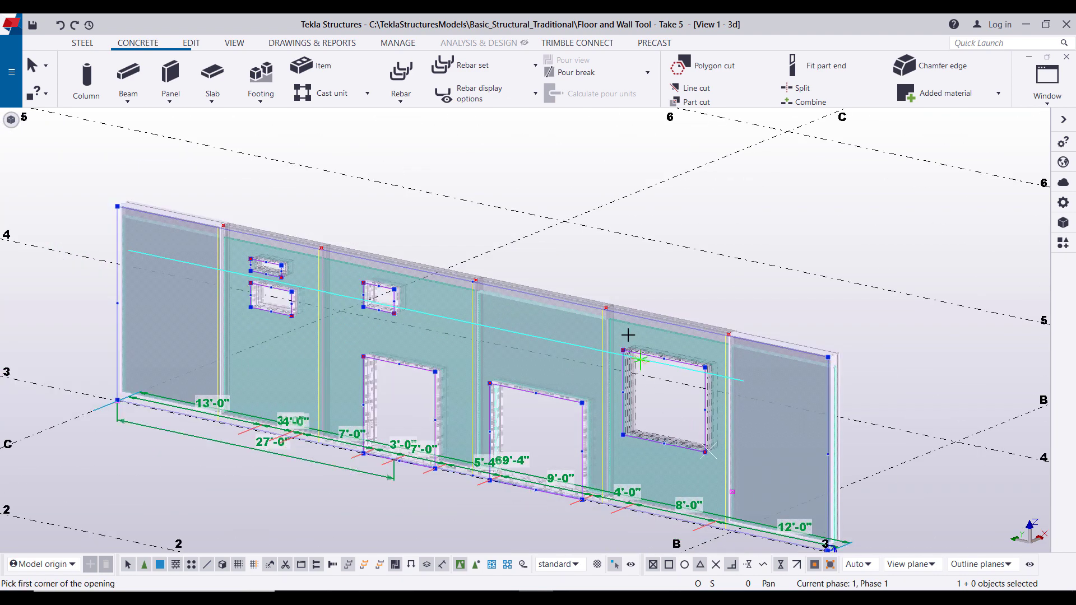
right_click(603, 270)
left_click(637, 277)
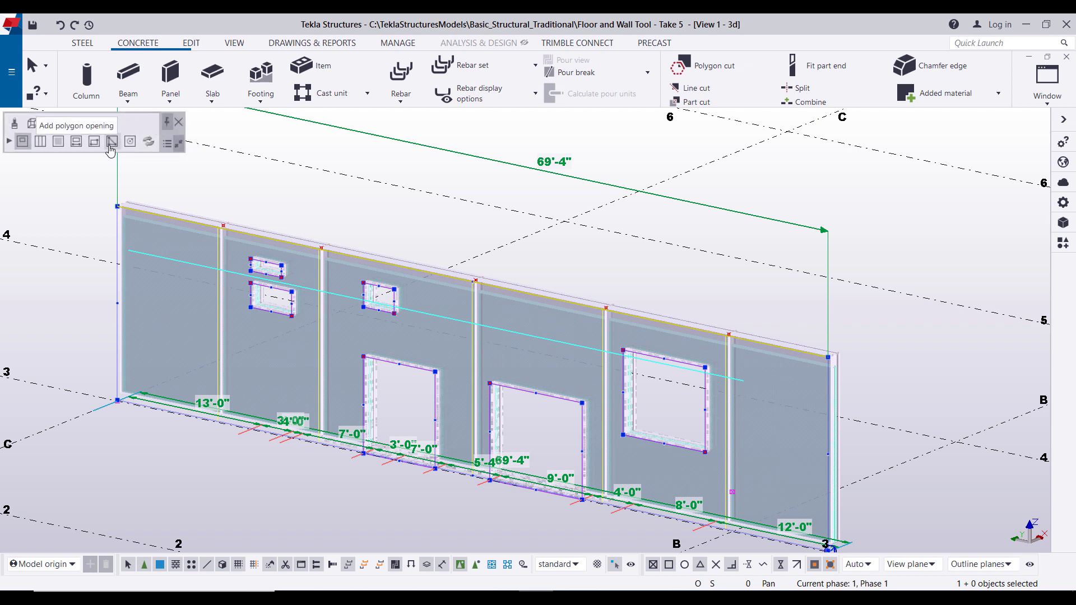
Cut a six-corner angled polygon opening with an inward notch into the left end panel.
left_click(111, 150)
scroll(154, 247, "up", 5)
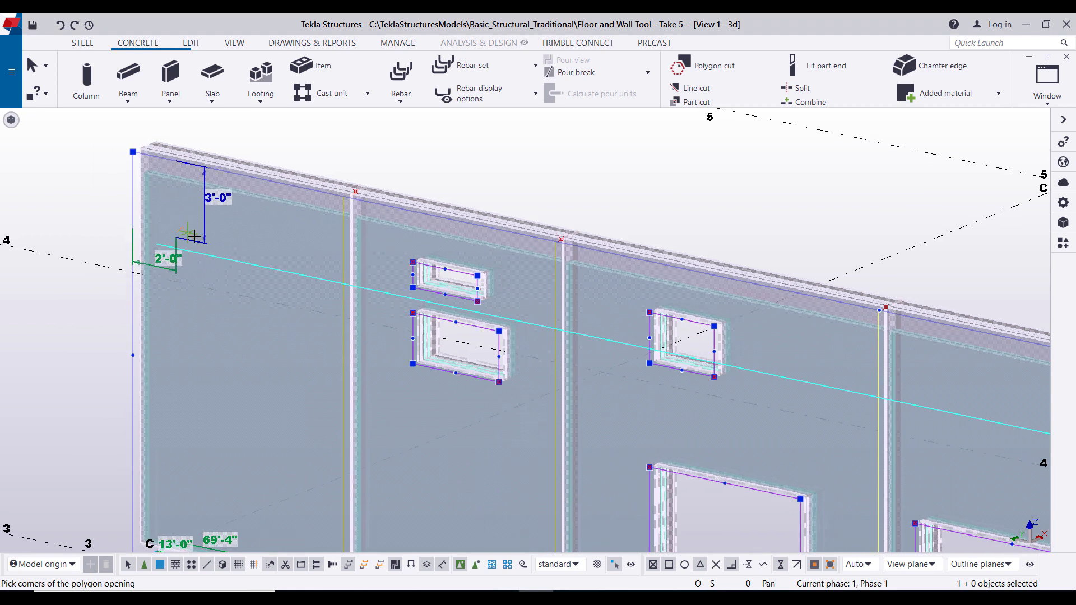
left_click(175, 238)
left_click(176, 312)
left_click(220, 425)
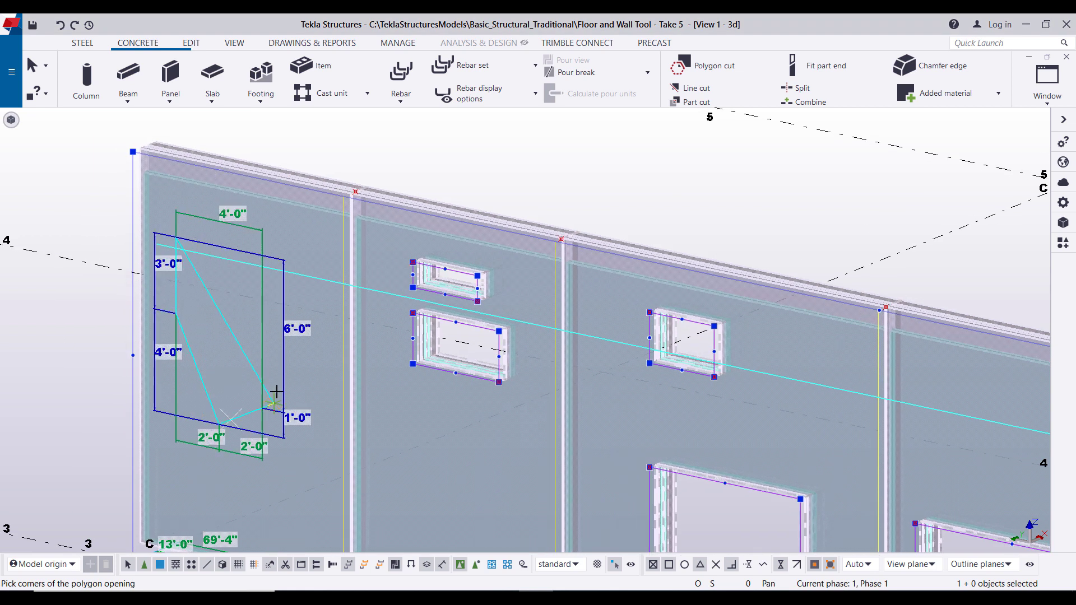
left_click(283, 386)
left_click(219, 349)
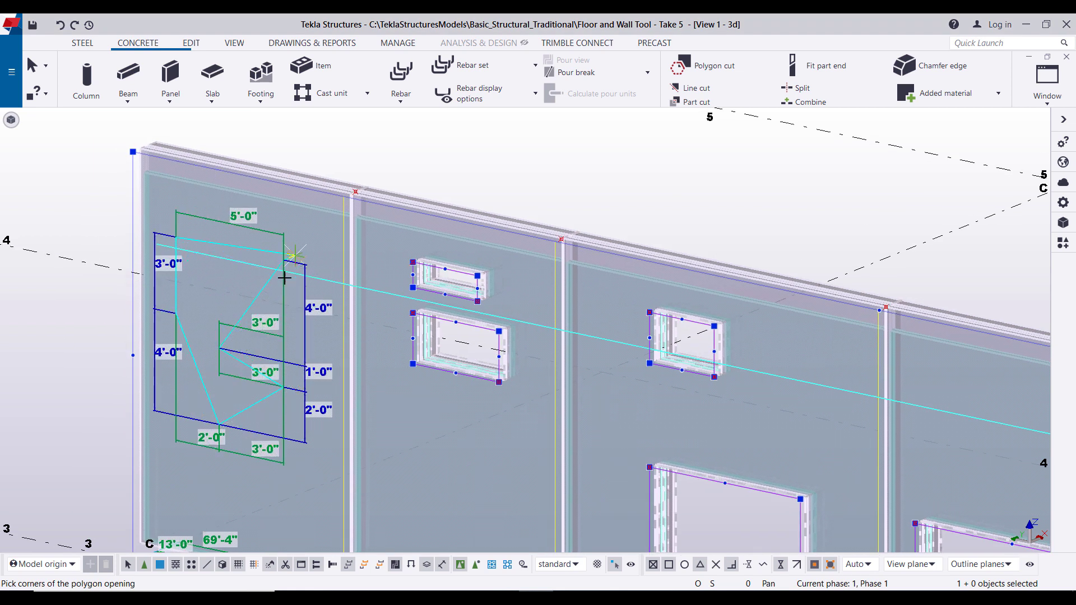
left_click(283, 262)
middle_click(337, 300)
scroll(319, 355, "down", 2)
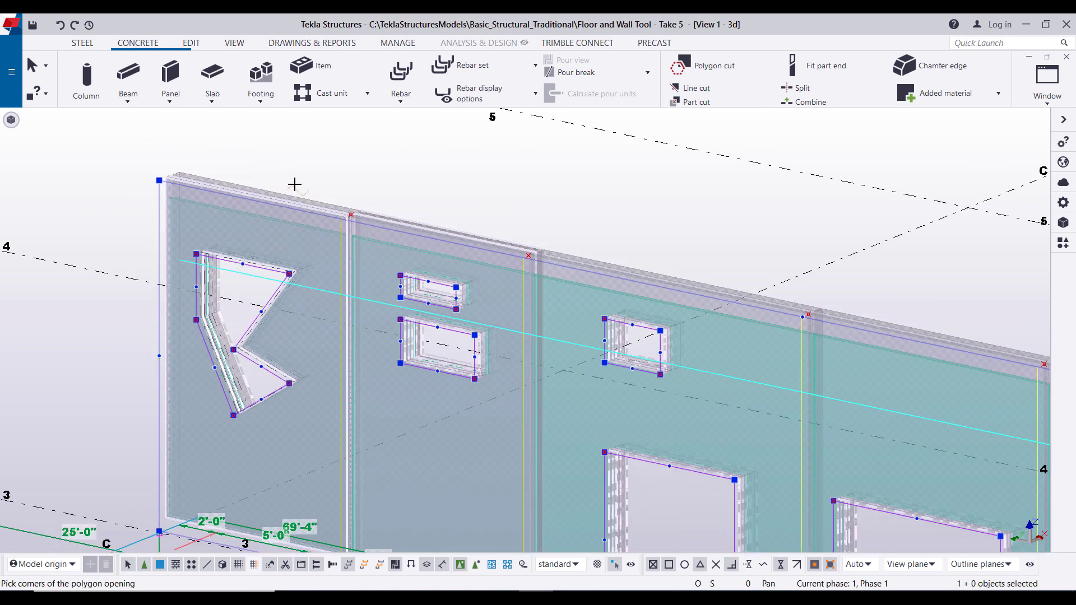
right_click(294, 184)
left_click(307, 183)
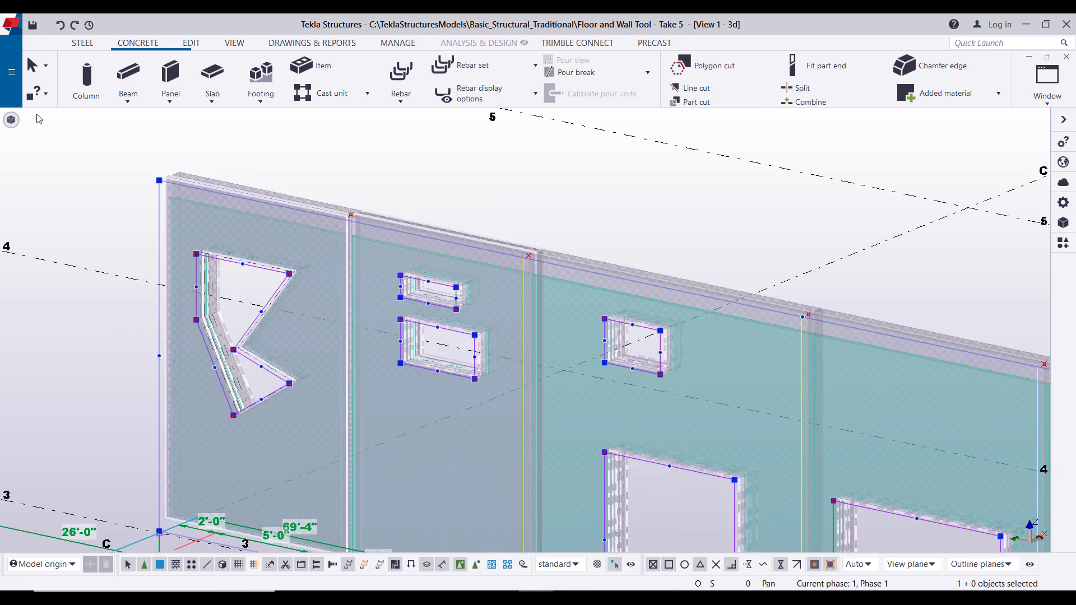
Add a circular opening of about 2'-9"15/16 radius below the small openings.
left_click(11, 120)
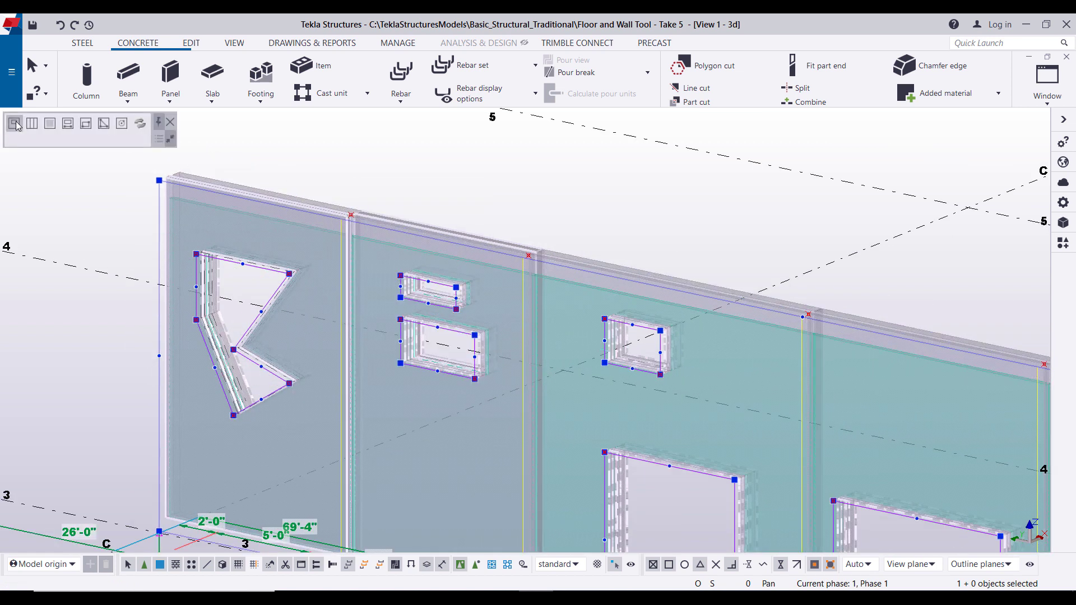
left_click(124, 130)
scroll(353, 185, "down", 3)
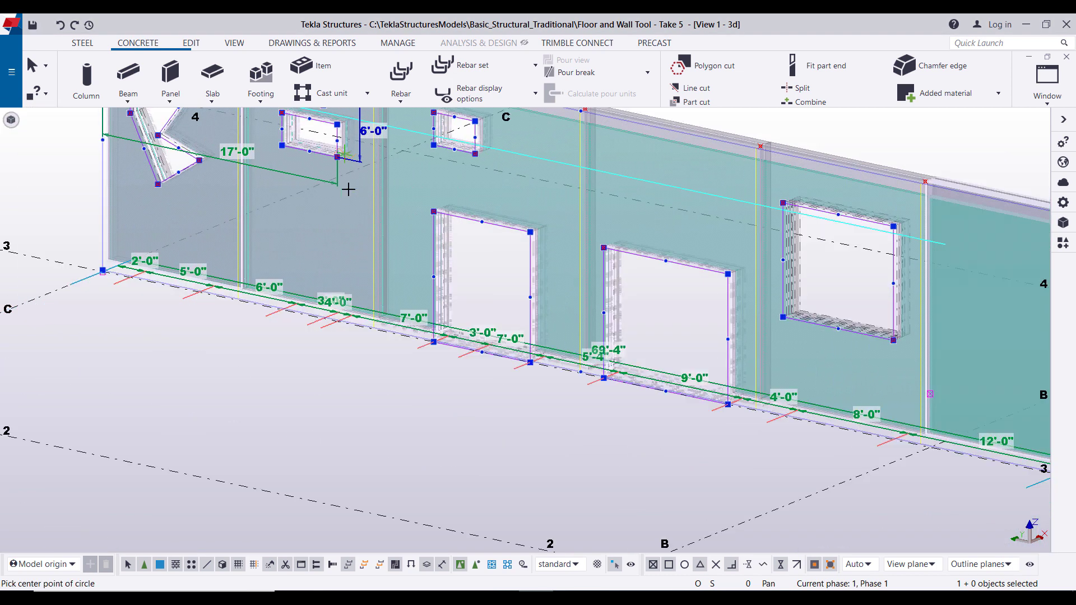
scroll(276, 267, "up", 5)
left_click(276, 267)
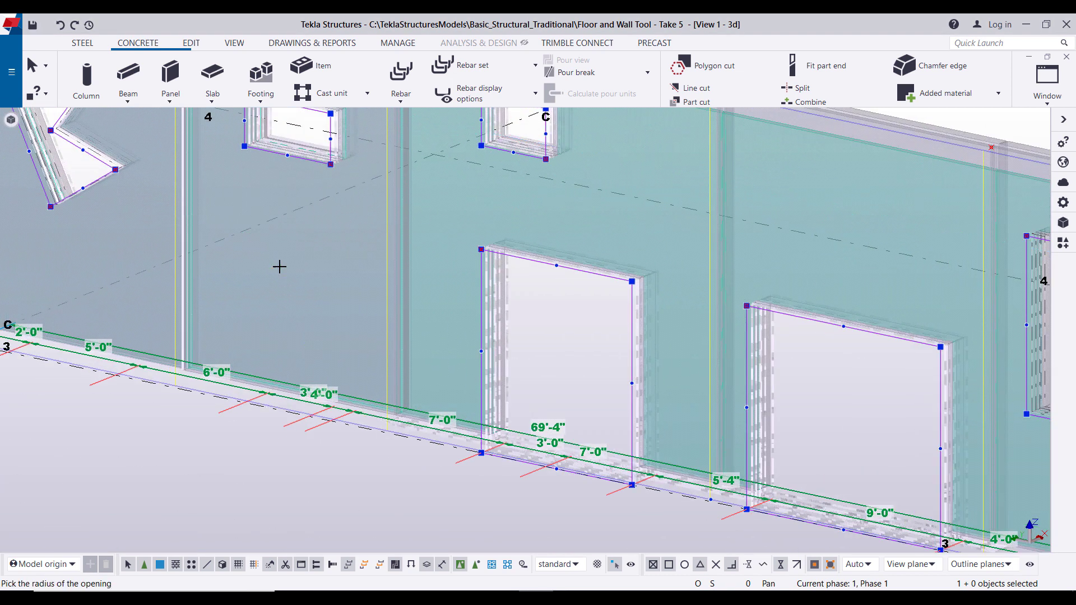
scroll(305, 328, "up", 2)
left_click(317, 334)
scroll(318, 325, "down", 2)
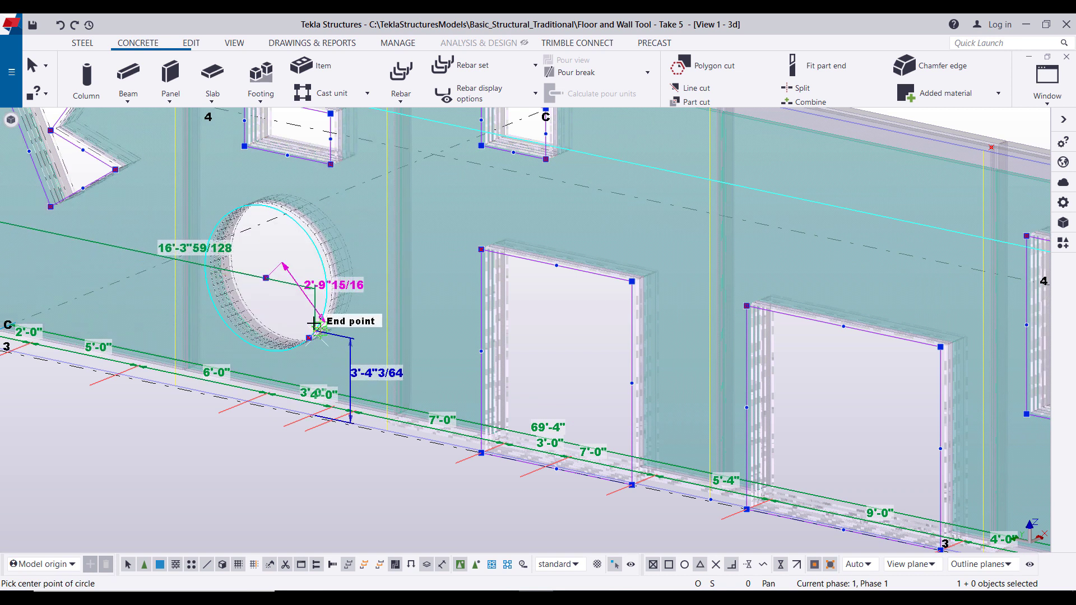
right_click(272, 295)
left_click(287, 304)
scroll(400, 378, "down", 3)
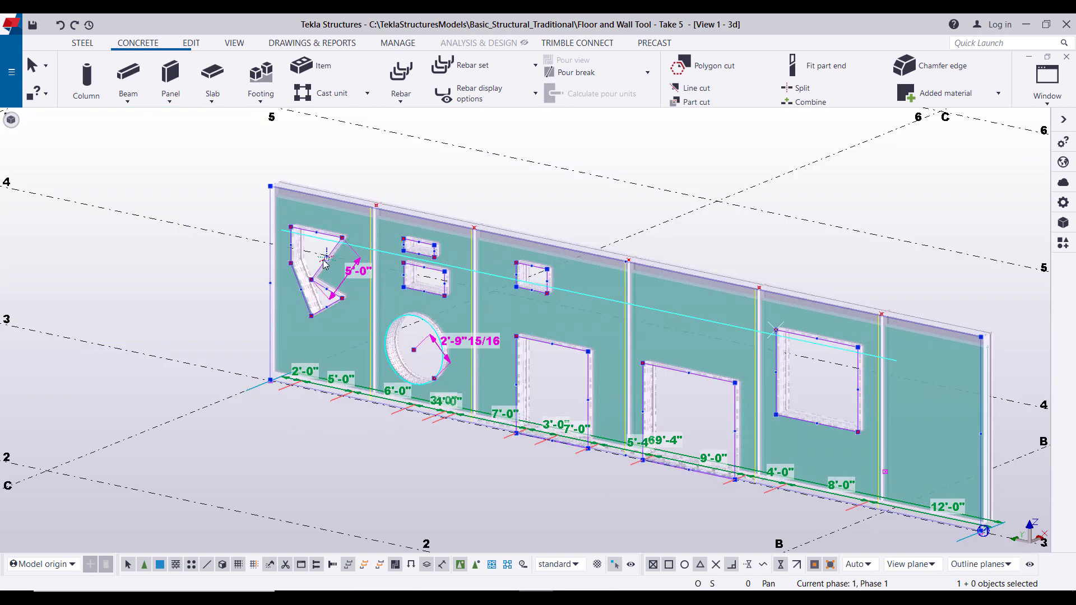
left_click(551, 343)
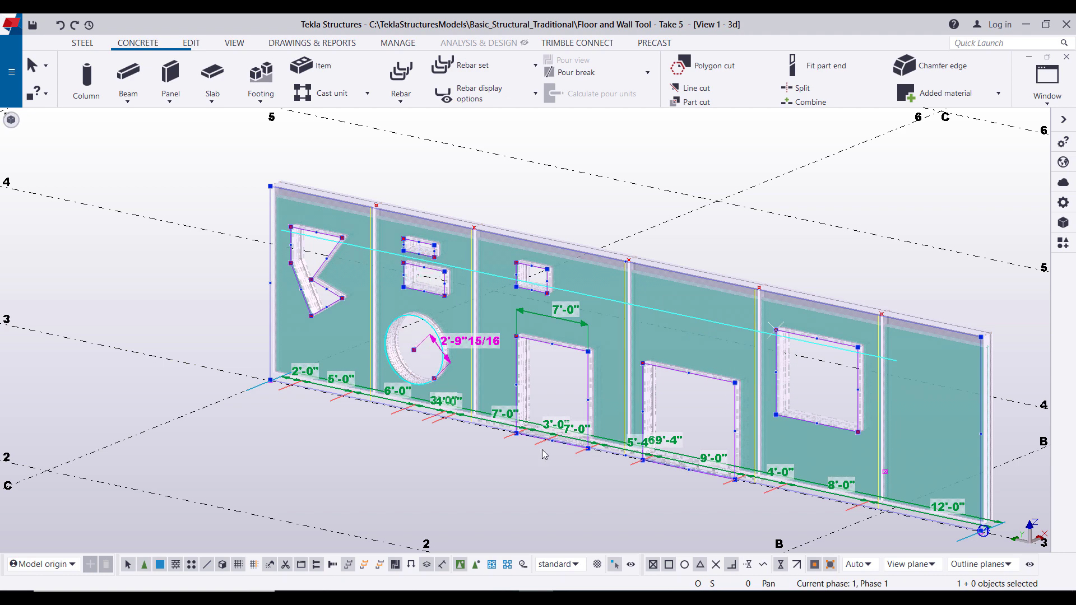
Raise the right window's top-left corner so its top edge slopes.
left_click(796, 335)
scroll(737, 345, "up", 5)
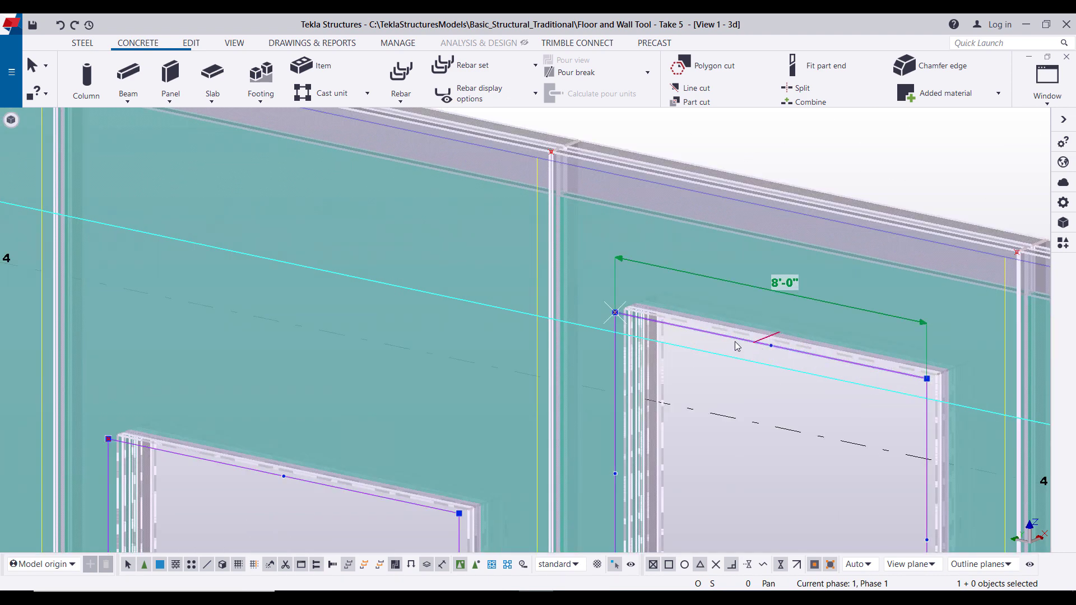
left_click(615, 312)
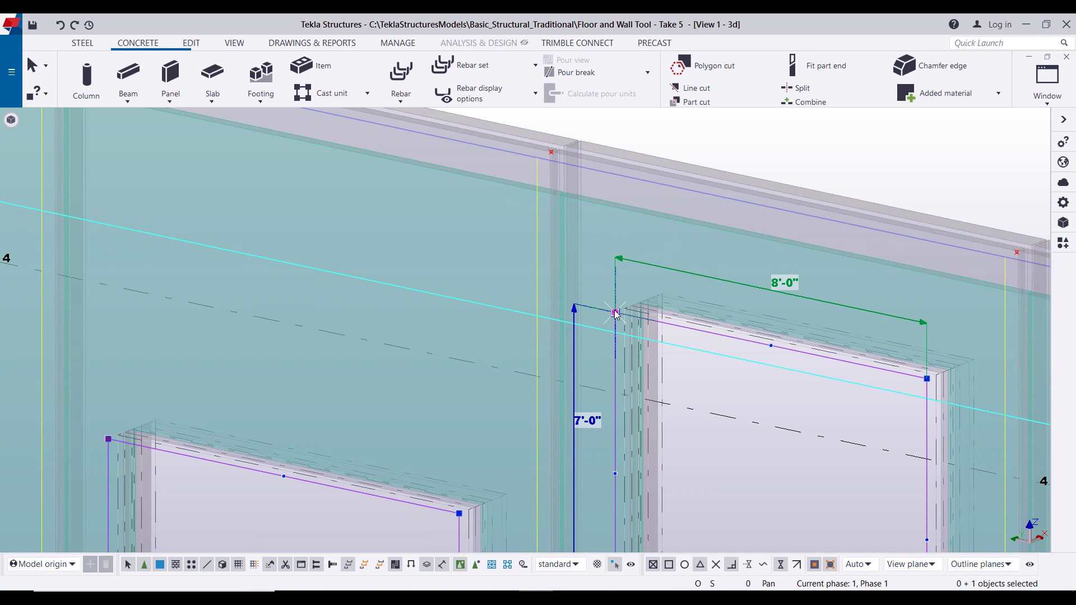
left_click_drag(616, 312, 618, 258)
Reshape the second door's top into a peak with a notched right slope.
scroll(583, 325, "down", 4)
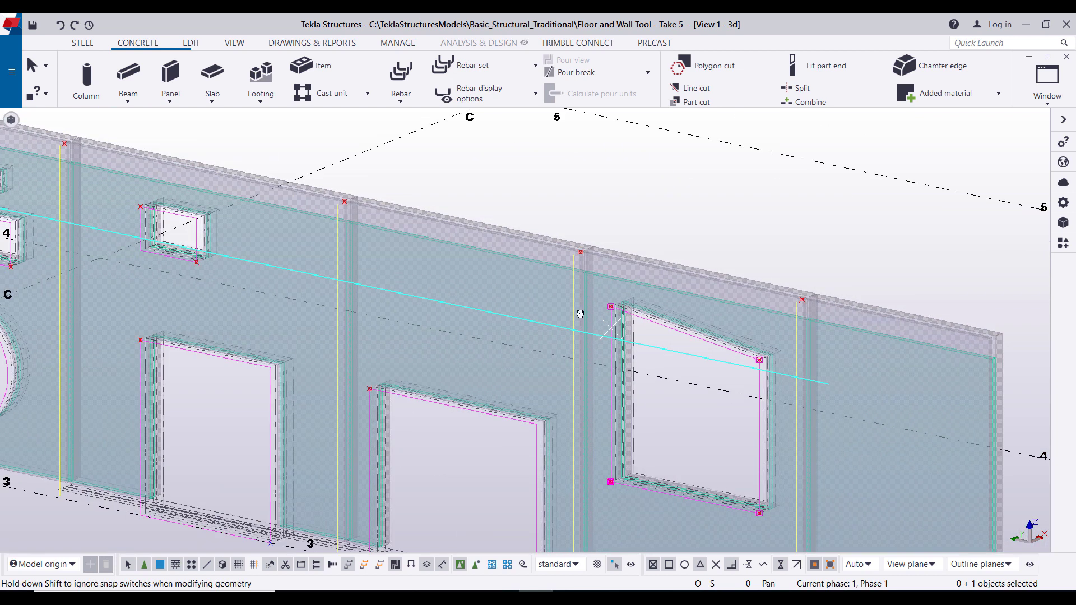
middle_click_drag(579, 313, 681, 259)
left_click(551, 351)
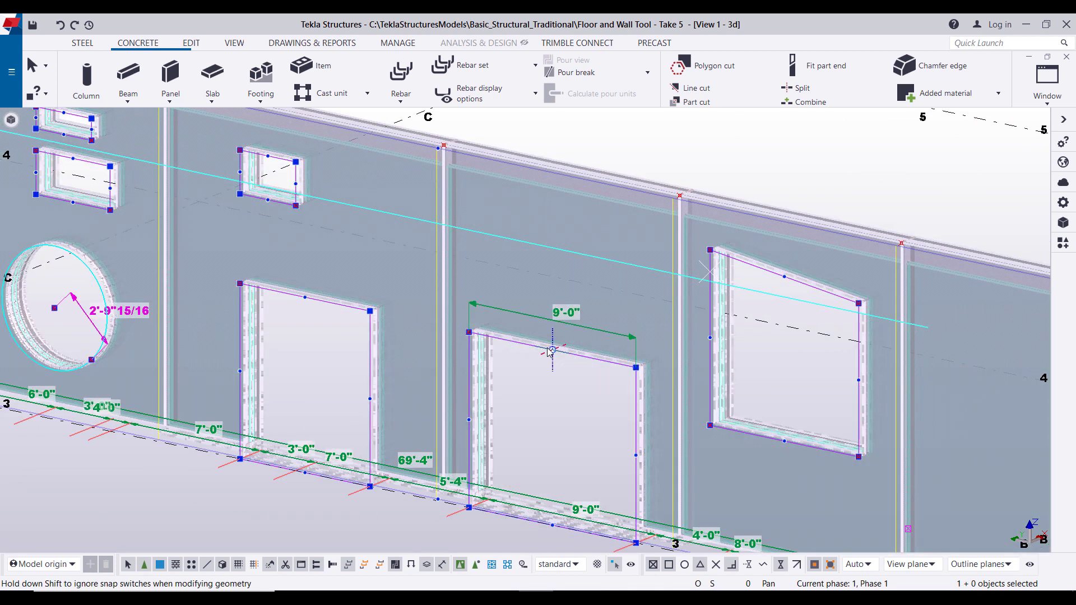
left_click_drag(553, 347, 561, 292)
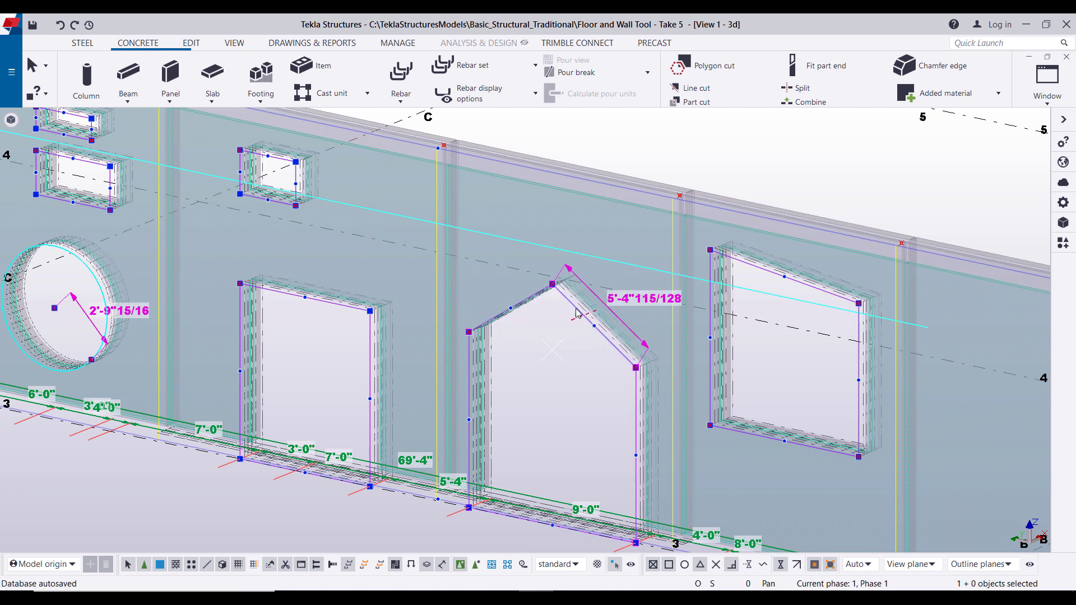
left_click_drag(594, 328, 576, 365)
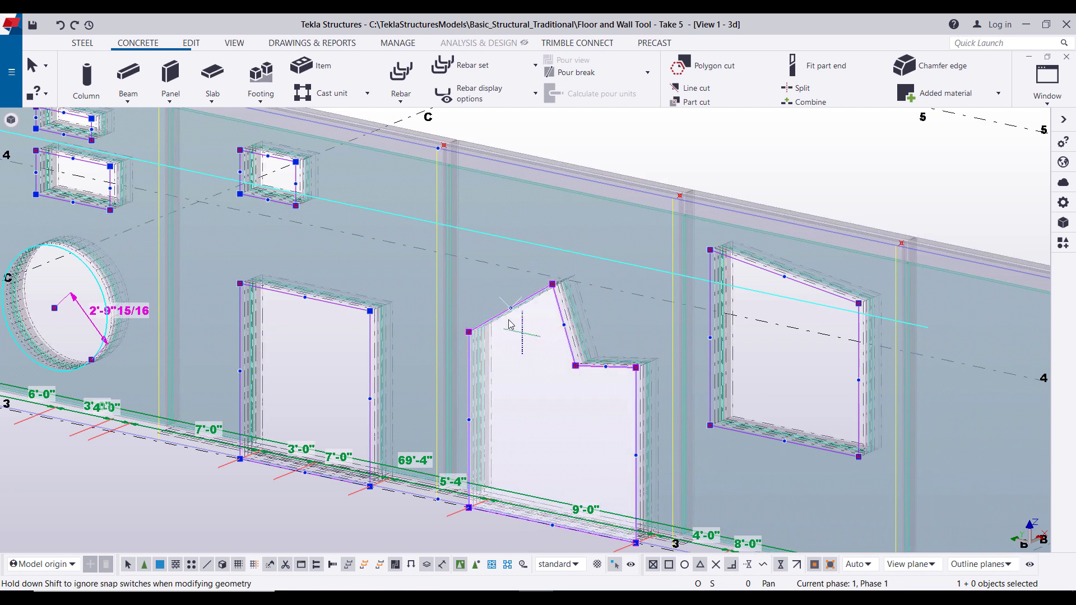
scroll(446, 292, "down", 5)
scroll(360, 319, "up", 6)
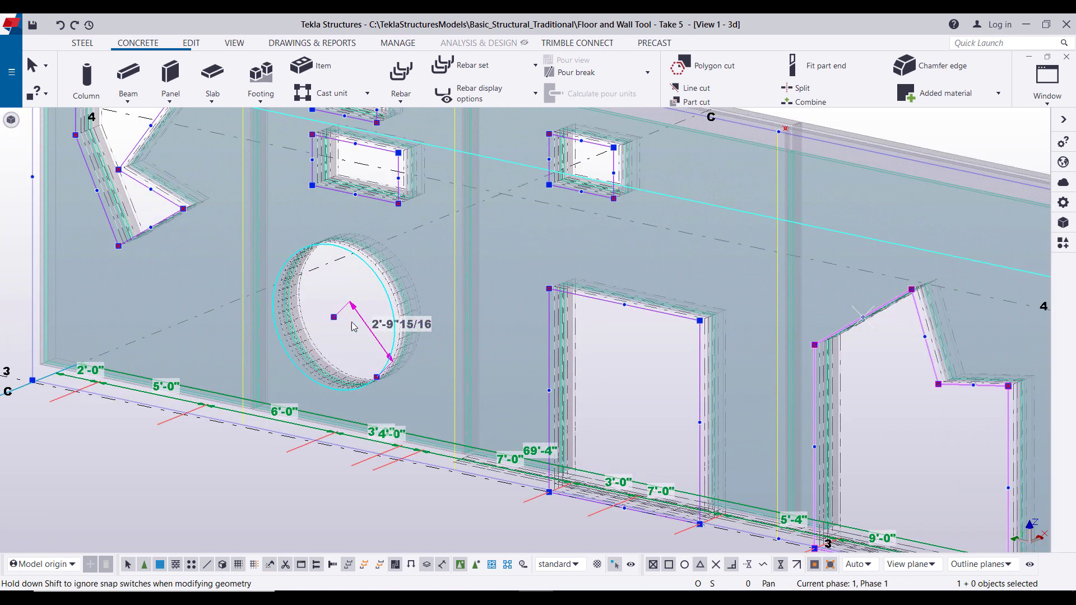
Change the circular opening's radius to 12 inches (1'-0").
left_click(386, 325)
type("12")
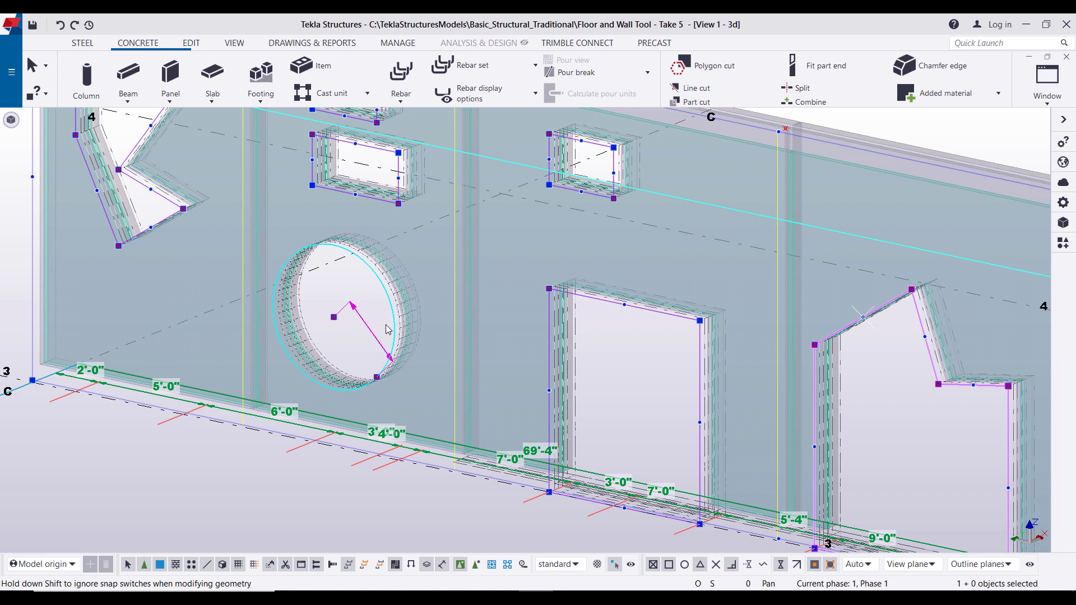
key("Return")
scroll(391, 358, "down", 2)
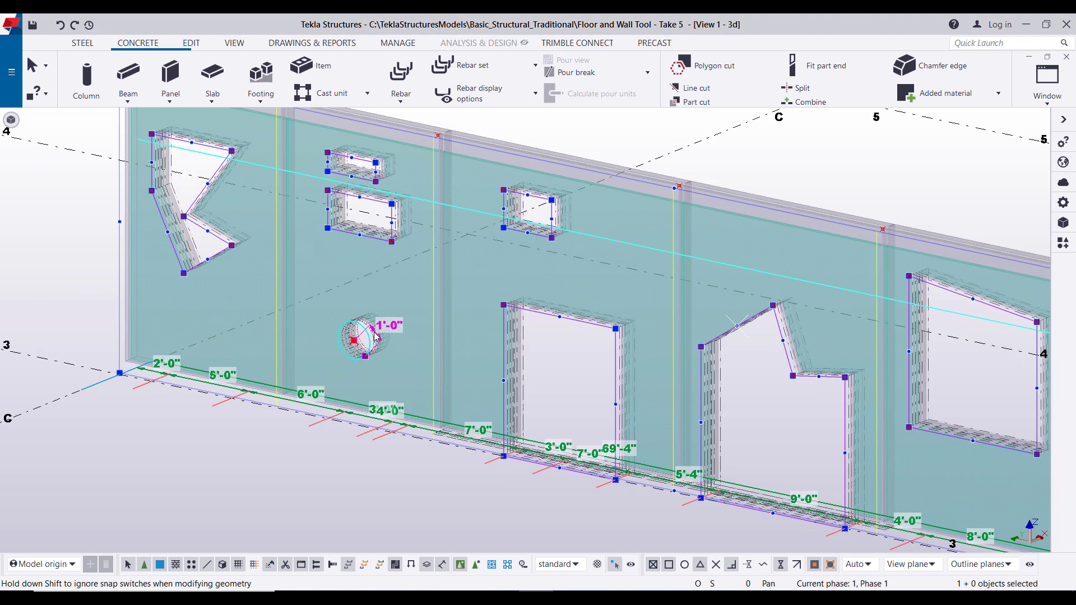
middle_click_drag(390, 359, 440, 375)
scroll(441, 369, "down", 4)
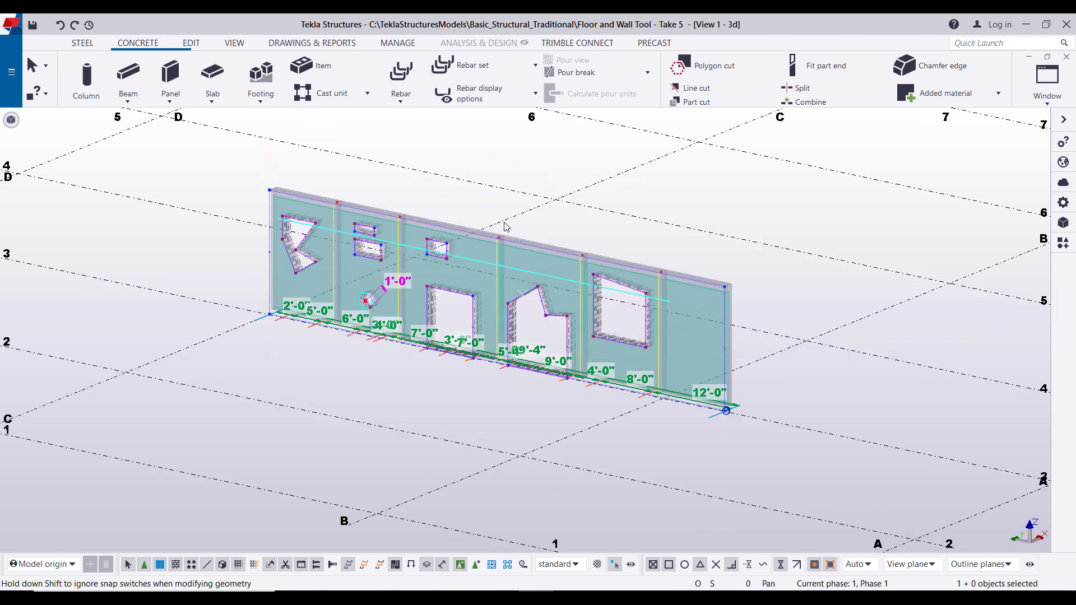
Bring up the Applications & components catalog with Ctrl+F and browse Precast Detailing layout tools.
key("ctrl+f")
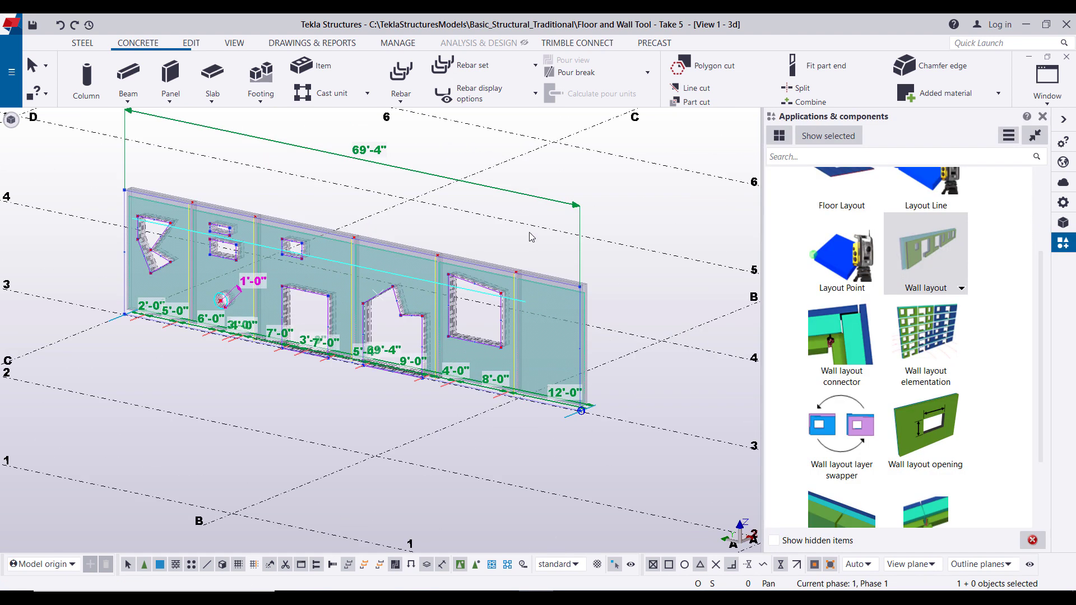
scroll(869, 242, "up", 3)
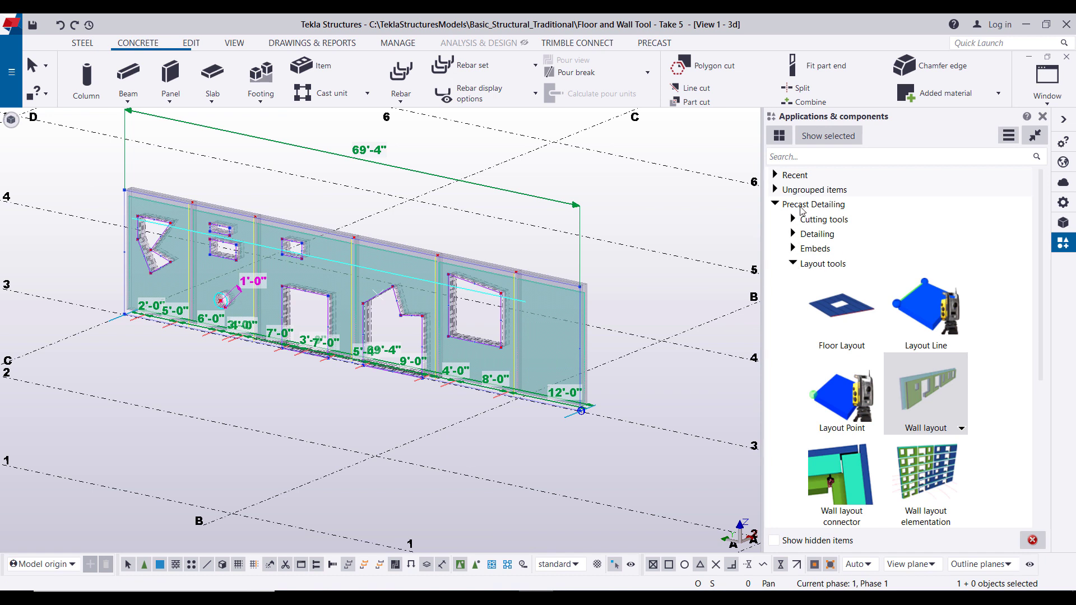
scroll(810, 303, "down", 3)
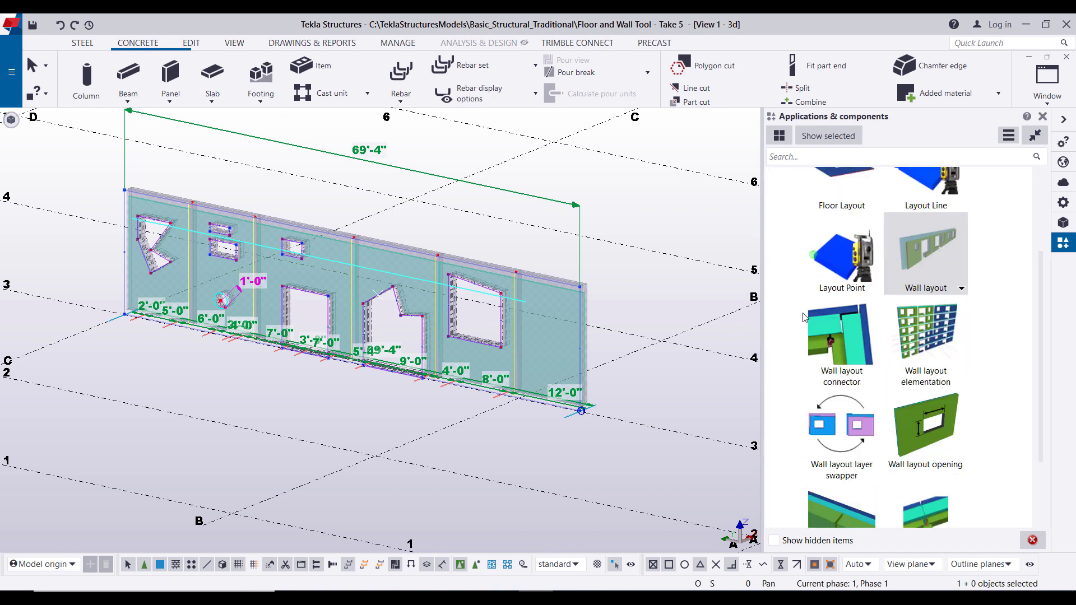
scroll(852, 370, "down", 1)
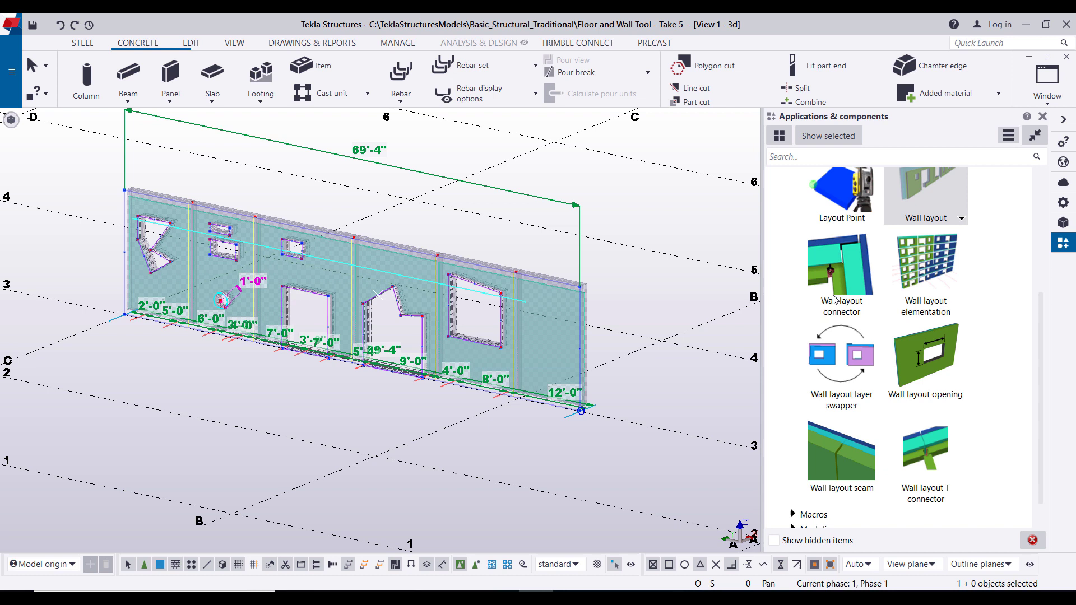